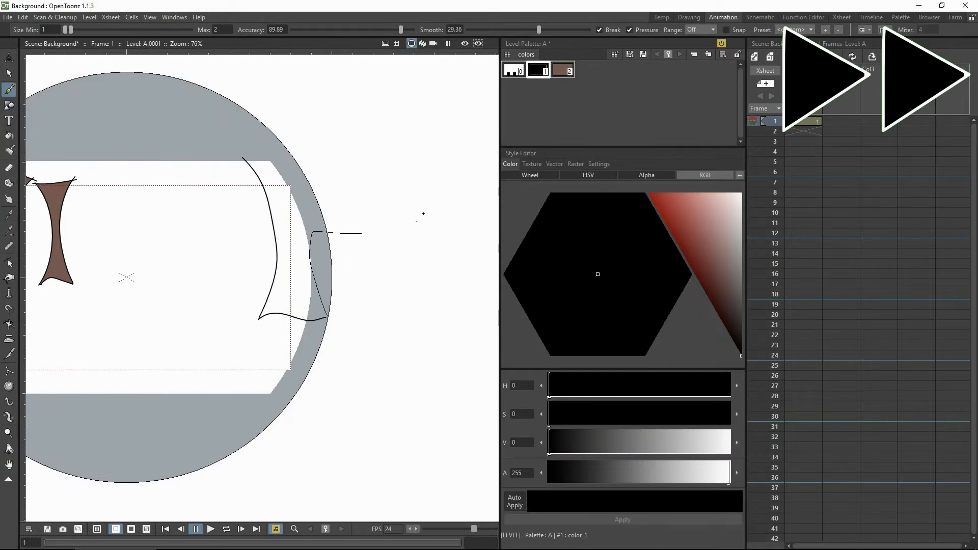
# Finish the outline of the large tree trunk and its long side branch, close its gaps, and fill it with brown
pyautogui.moveTo(240, 157); pyautogui.dragTo(376, 127)
pyautogui.click(563, 70)
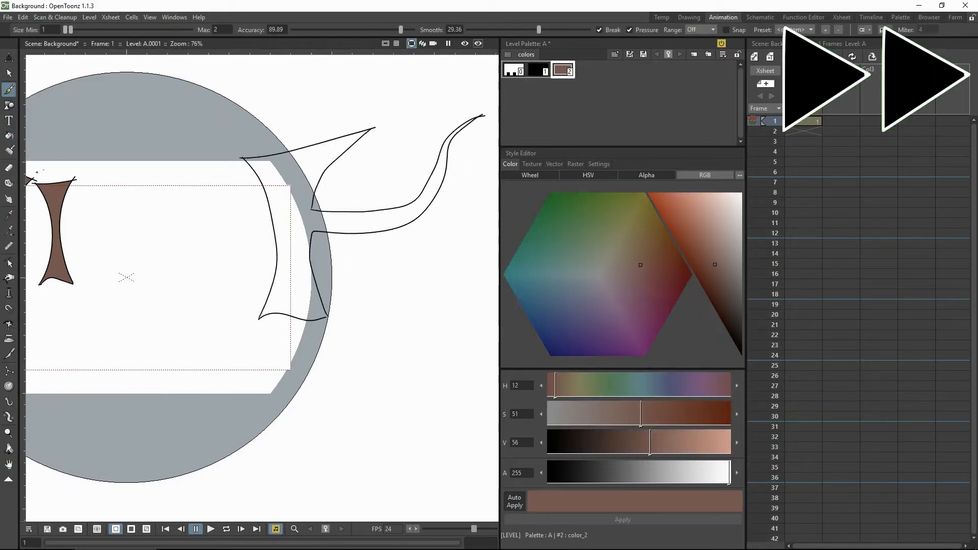
pyautogui.click(8, 184)
pyautogui.click(539, 70)
pyautogui.moveTo(338, 332); pyautogui.dragTo(342, 308)
pyautogui.click(9, 136)
pyautogui.click(563, 70)
pyautogui.click(294, 244)
pyautogui.click(9, 89)
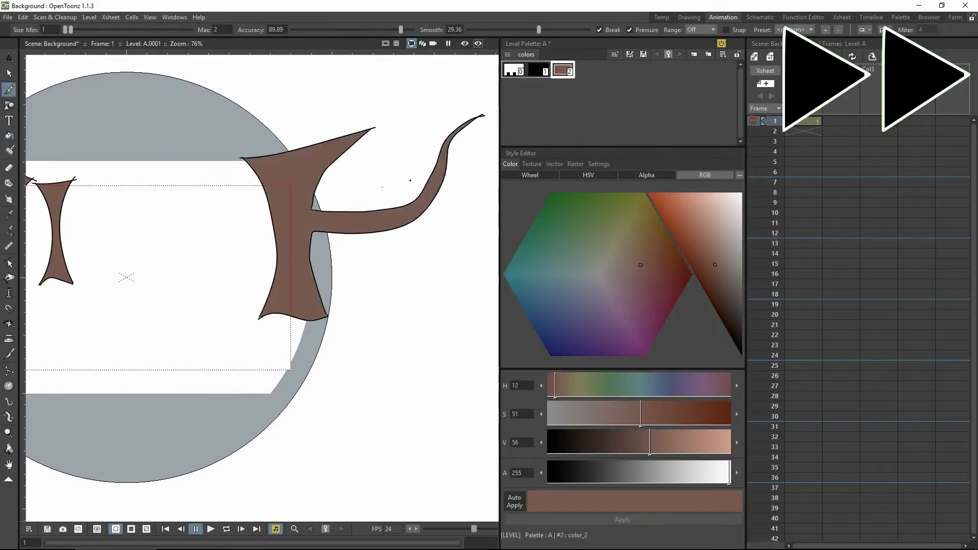
# Add a green style (H 118, S 85, V 55) and fill a freehand canopy drawn around the large tree's top
pyautogui.click(693, 55)
pyautogui.moveTo(198, 185)
pyautogui.mouseDown()
pyautogui.moveTo(370, 55)
pyautogui.moveTo(324, 176)
pyautogui.mouseUp()
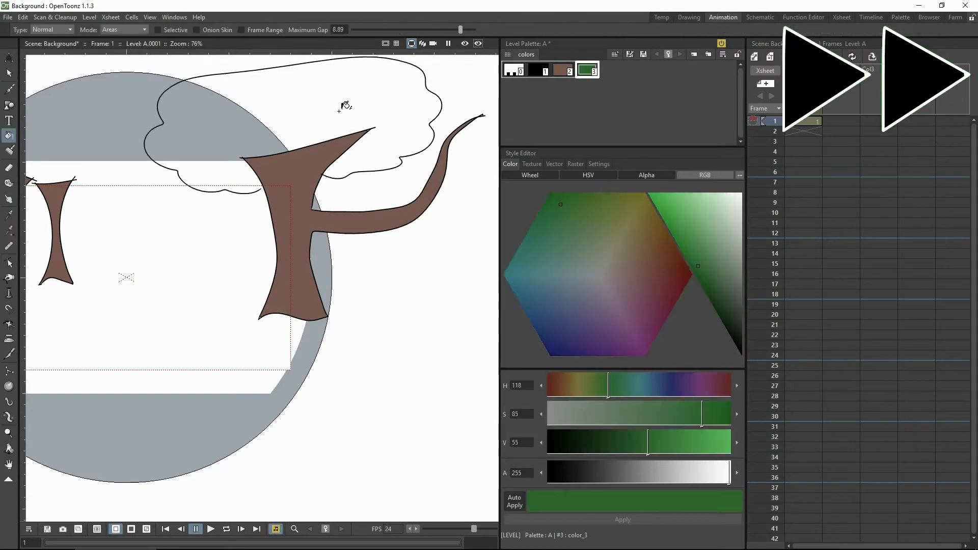
pyautogui.click(9, 136)
pyautogui.click(275, 126)
# Draw a black freehand canopy outline over the two smaller tree trunks left of the large tree
pyautogui.moveTo(149, 234); pyautogui.dragTo(364, 230)
pyautogui.click(8, 90)
pyautogui.click(538, 70)
pyautogui.moveTo(222, 206)
pyautogui.mouseDown()
pyautogui.moveTo(247, 205)
pyautogui.moveTo(166, 204)
pyautogui.mouseUp()
# Close the gap between the small trees' canopy outline and the thin trunk, and fill the canopy with green
pyautogui.click(9, 136)
pyautogui.click(8, 89)
pyautogui.scroll(12, 276, 216)
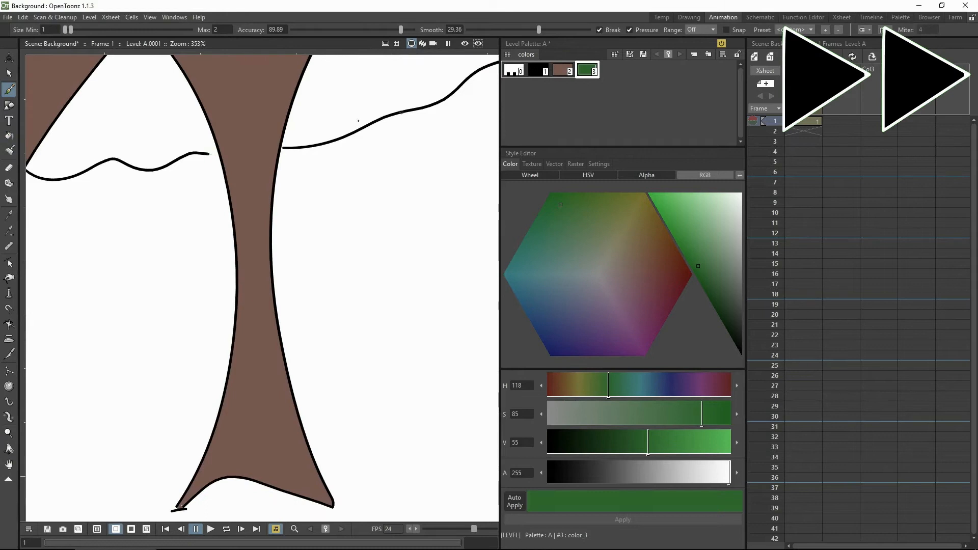
pyautogui.click(538, 69)
pyautogui.moveTo(208, 153); pyautogui.dragTo(227, 152)
pyautogui.click(8, 136)
pyautogui.click(587, 70)
pyautogui.click(305, 101)
# Draw another rounded canopy adjoining the large tree on its right side and fill it with green
pyautogui.click(9, 89)
pyautogui.moveTo(431, 155)
pyautogui.mouseDown()
pyautogui.moveTo(290, 257)
pyautogui.moveTo(214, 264)
pyautogui.moveTo(443, 158)
pyautogui.moveTo(179, 167)
pyautogui.mouseUp()
pyautogui.click(9, 136)
pyautogui.click(588, 70)
pyautogui.click(256, 202)
# Draw a flared trunk beneath the rightmost canopy and fill it with brown
pyautogui.scroll(-8, 339, 229)
pyautogui.scroll(5, 319, 281)
pyautogui.click(9, 90)
pyautogui.click(539, 70)
pyautogui.moveTo(306, 179)
pyautogui.mouseDown()
pyautogui.moveTo(333, 298)
pyautogui.moveTo(395, 165)
pyautogui.mouseUp()
pyautogui.click(8, 136)
pyautogui.click(563, 69)
pyautogui.click(393, 174)
pyautogui.click(9, 90)
# Create a new level named Sky at frame 1 of the second column
pyautogui.click(514, 70)
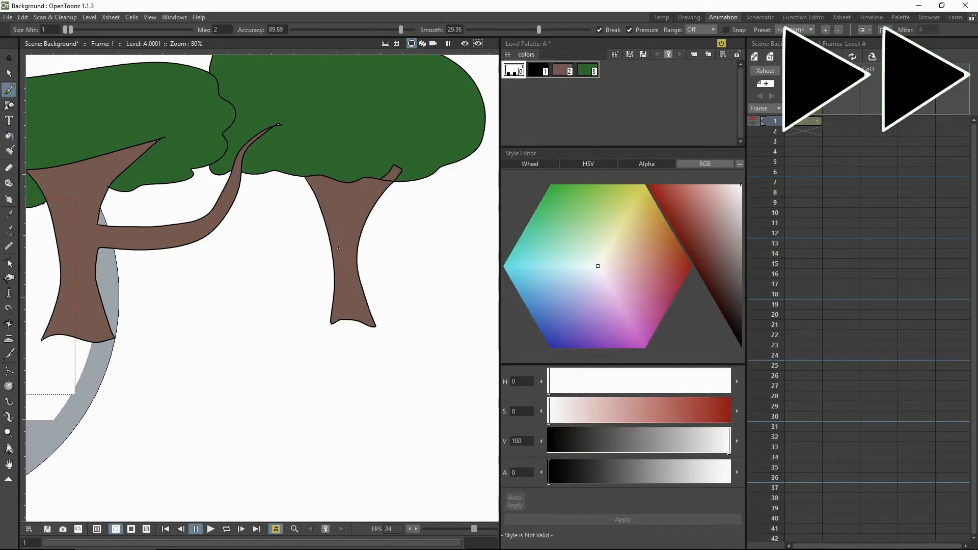
pyautogui.click(841, 121)
pyautogui.click(754, 56)
pyautogui.write('Sky')
pyautogui.press('Return')
pyautogui.scroll(-5, 342, 247)
# Draw a wide auto-filled rectangle in a new style for the sky, and place the Sky column before the tree column
pyautogui.click(8, 106)
pyautogui.click(694, 55)
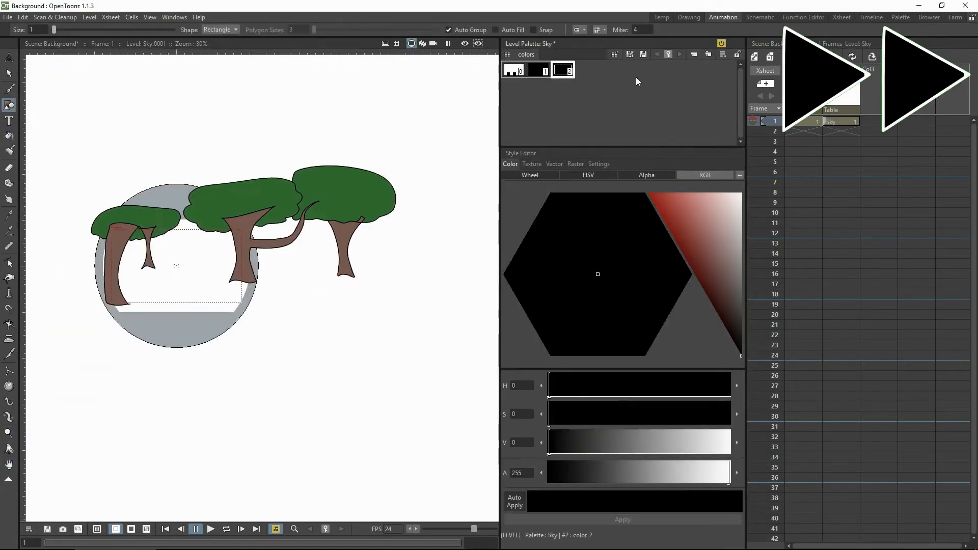
pyautogui.hotkey('ctrl', 'z')
pyautogui.click(495, 30)
pyautogui.moveTo(85, 253)
pyautogui.mouseDown()
pyautogui.moveTo(523, 121)
pyautogui.moveTo(666, 118)
pyautogui.mouseUp()
pyautogui.moveTo(841, 94); pyautogui.dragTo(803, 95)
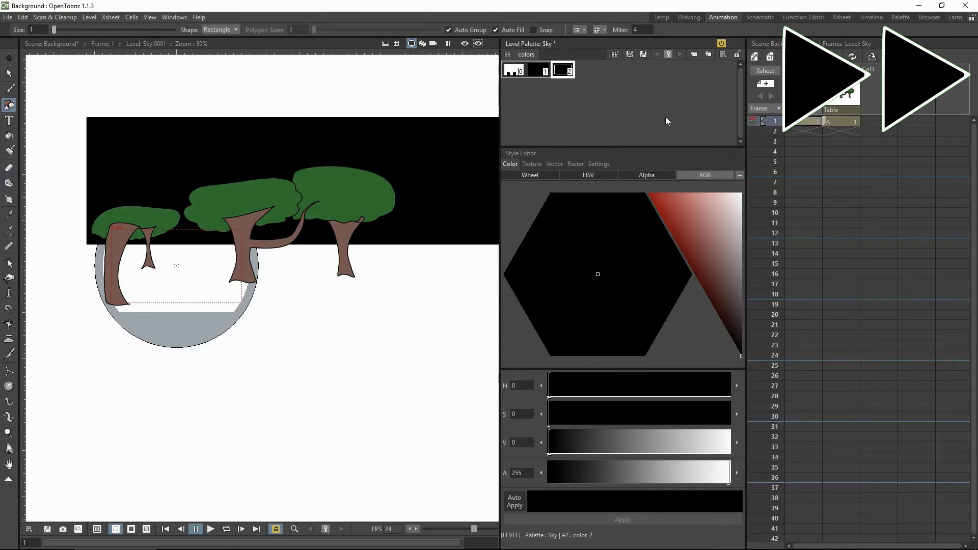
# Turn the sky rectangle's style into a vertical gradient from light blue down to darker blue
pyautogui.click(557, 305)
pyautogui.click(554, 165)
pyautogui.click(510, 164)
pyautogui.click(556, 281)
pyautogui.click(598, 164)
pyautogui.moveTo(667, 190); pyautogui.dragTo(634, 190)
pyautogui.moveTo(625, 228); pyautogui.dragTo(691, 229)
pyautogui.moveTo(668, 216); pyautogui.dragTo(694, 215)
# Add another style to the Sky level and draw a wide filled ground rectangle directly beneath the sky
pyautogui.click(803, 132)
pyautogui.click(803, 121)
pyautogui.click(694, 54)
pyautogui.moveTo(80, 244)
pyautogui.mouseDown()
pyautogui.moveTo(608, 350)
pyautogui.moveTo(608, 328)
pyautogui.mouseUp()
# Turn the ground rectangle's style into a vertical gradient from green down to brown
pyautogui.click(554, 164)
pyautogui.click(510, 164)
pyautogui.click(517, 544)
pyautogui.click(598, 164)
pyautogui.moveTo(668, 190); pyautogui.dragTo(633, 190)
pyautogui.moveTo(626, 228); pyautogui.dragTo(677, 228)
pyautogui.moveTo(668, 216); pyautogui.dragTo(676, 216)
# Extend the exposure of the Sky and tree levels down to frame 71
pyautogui.moveTo(803, 121); pyautogui.dragTo(841, 478)
pyautogui.moveTo(850, 485); pyautogui.dragTo(849, 536)
pyautogui.scroll(10, 850, 357)
# Create a new level named Cam at frame 1 of the third column
pyautogui.click(878, 121)
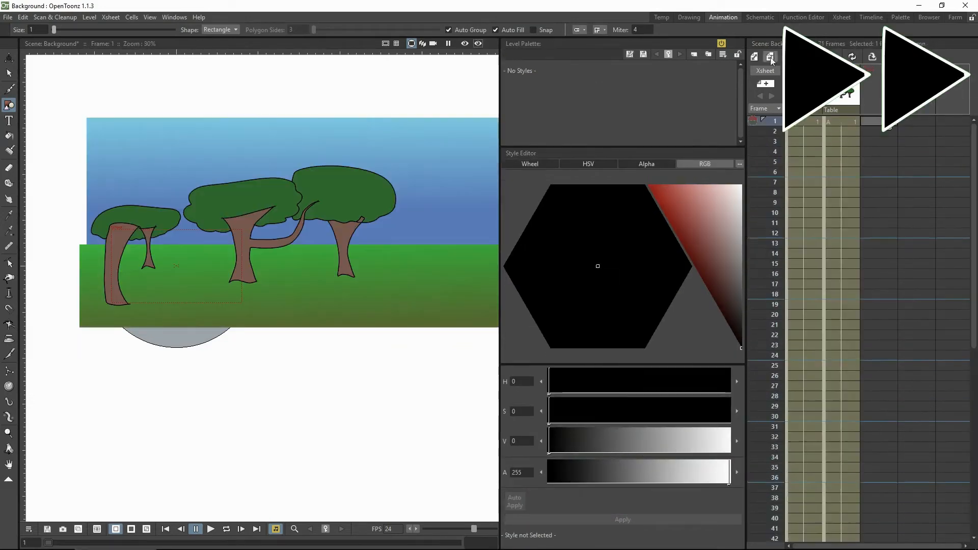
pyautogui.click(754, 56)
pyautogui.write('Cam')
# Draw an unfilled red rectangle on the Cam level along the camera frame, discarding the auto-filled attempt
pyautogui.click(8, 433)
pyautogui.moveTo(165, 276); pyautogui.dragTo(165, 230)
pyautogui.moveTo(34, 163); pyautogui.dragTo(351, 341)
pyautogui.hotkey('ctrl', 'z')
pyautogui.click(495, 30)
pyautogui.moveTo(675, 211); pyautogui.dragTo(649, 195)
pyautogui.click(9, 57)
pyautogui.moveTo(128, 166); pyautogui.dragTo(457, 168)
# Adjust the Cam rectangle's upper-left corner to line up with the camera border
pyautogui.click(9, 464)
pyautogui.scroll(5, 162, 162)
pyautogui.click(9, 73)
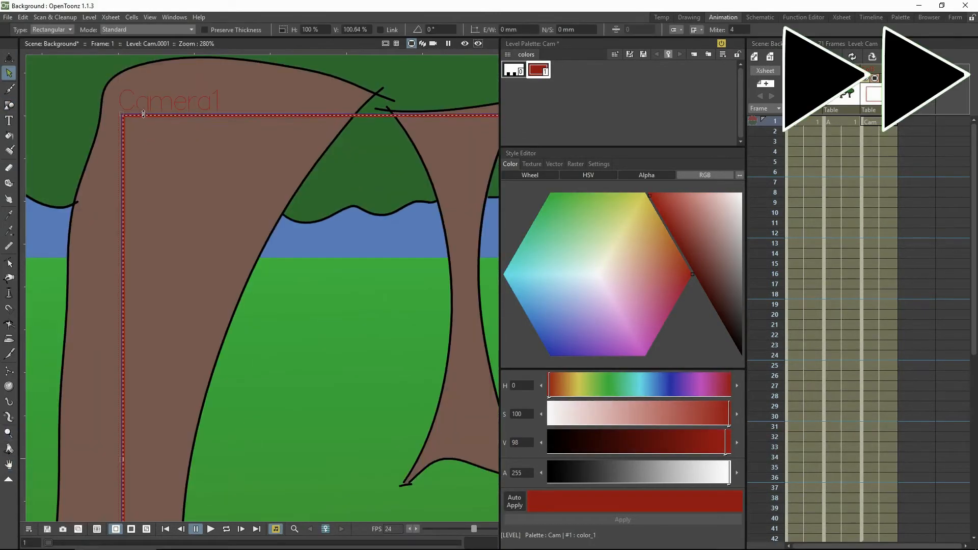
pyautogui.moveTo(144, 114); pyautogui.dragTo(134, 113)
# With the Sky and tree columns temporarily hidden, stretch the Cam rectangle's right edge onto the camera border at about 100.54% horizontal scale
pyautogui.click(800, 78)
pyautogui.click(837, 78)
pyautogui.click(8, 464)
pyautogui.moveTo(273, 227); pyautogui.dragTo(102, 102)
pyautogui.click(9, 72)
pyautogui.click(879, 122)
pyautogui.moveTo(332, 201); pyautogui.dragTo(340, 201)
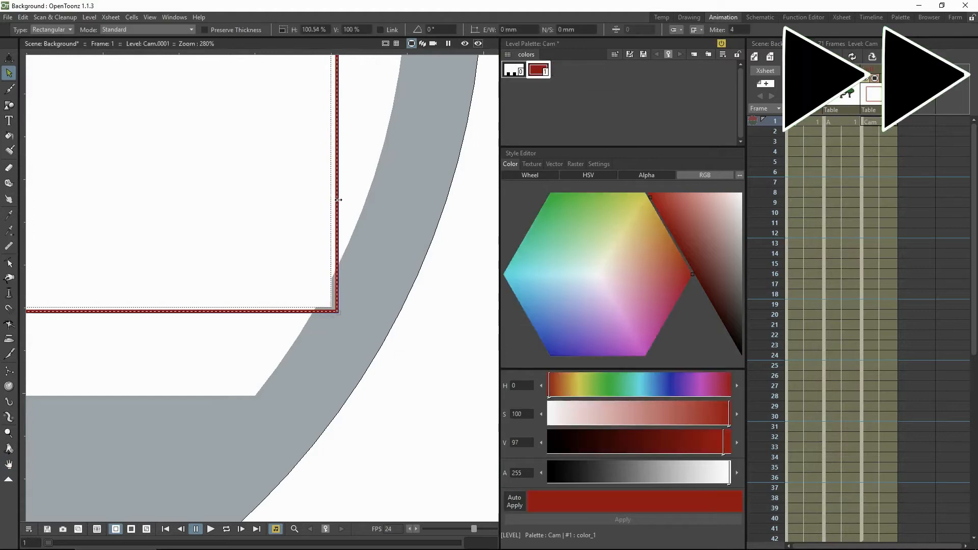
pyautogui.scroll(-6, 332, 271)
pyautogui.click(799, 79)
pyautogui.click(837, 78)
# Link Camera1 to the Cam column in the stage schematic
pyautogui.click(760, 18)
pyautogui.moveTo(418, 379); pyautogui.dragTo(373, 388)
pyautogui.click(703, 121)
# Create a new Toonz vector level named Fore at frame 1 of the fourth column
pyautogui.click(741, 121)
pyautogui.hotkey('alt', 'n')
pyautogui.write('Fore')
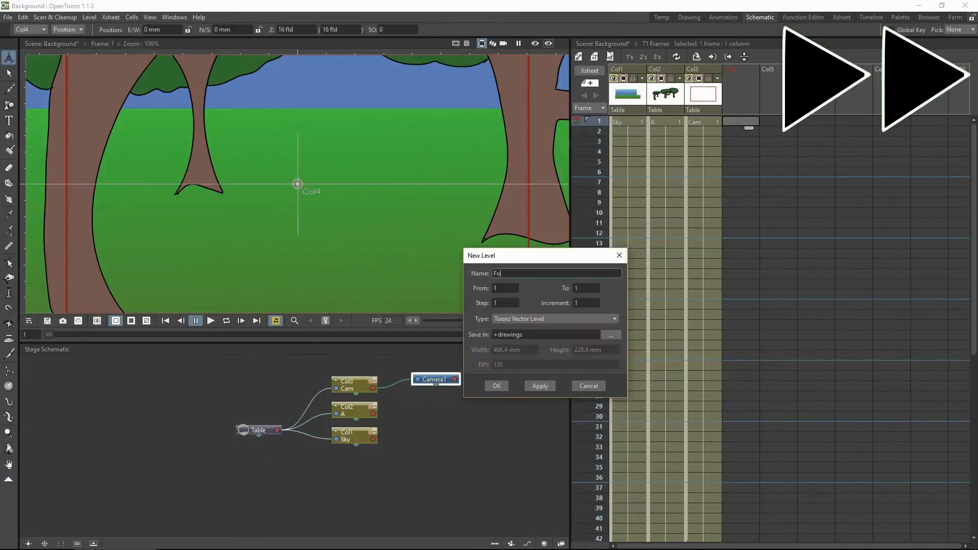
pyautogui.click(496, 387)
# Back in the Animation workspace, draw a large boulder at the camera frame's lower left and fill it with a new gray style, V 46
pyautogui.click(723, 17)
pyautogui.scroll(1, 329, 214)
pyautogui.moveTo(501, 286); pyautogui.dragTo(628, 286)
pyautogui.click(9, 89)
pyautogui.moveTo(87, 367)
pyautogui.mouseDown()
pyautogui.moveTo(260, 334)
pyautogui.moveTo(88, 368)
pyautogui.mouseUp()
pyautogui.moveTo(628, 83); pyautogui.dragTo(587, 83)
pyautogui.click(694, 54)
pyautogui.click(630, 314)
pyautogui.click(9, 136)
pyautogui.click(163, 356)
# Draw a smaller gray-filled rock to the right of the boulder on the Fore level, and save the scene
pyautogui.click(9, 465)
pyautogui.moveTo(465, 297)
pyautogui.mouseDown()
pyautogui.moveTo(331, 295)
pyautogui.moveTo(254, 324)
pyautogui.mouseUp()
pyautogui.click(9, 89)
pyautogui.click(625, 71)
pyautogui.moveTo(358, 415); pyautogui.dragTo(360, 418)
pyautogui.click(650, 70)
pyautogui.moveTo(277, 390); pyautogui.dragTo(443, 380)
pyautogui.hotkey('ctrl', 's')
# Review the whole scene in the viewer and go through the Sky and tree levels one by one
pyautogui.click(510, 43)
pyautogui.click(498, 44)
pyautogui.scroll(-4, 441, 266)
pyautogui.moveTo(575, 433); pyautogui.dragTo(508, 440)
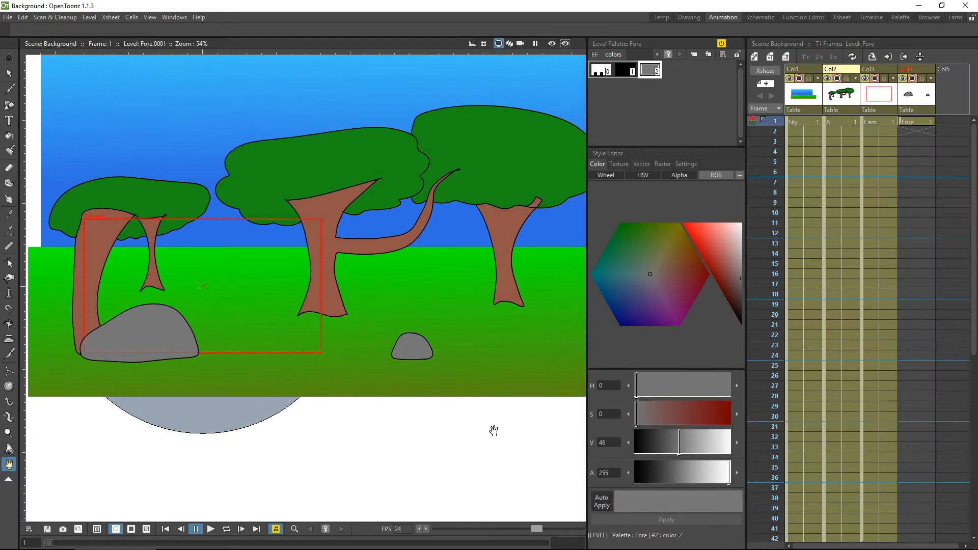
pyautogui.click(800, 123)
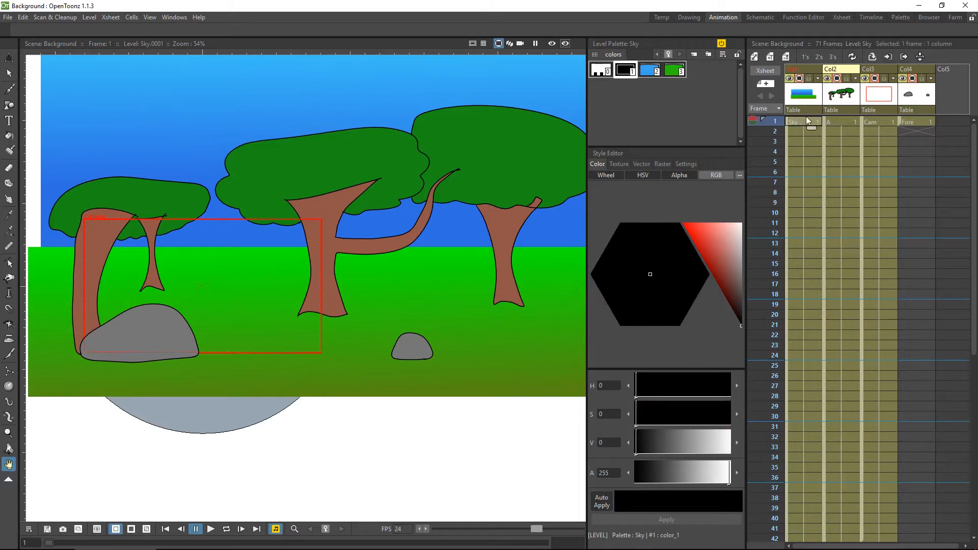
pyautogui.click(844, 123)
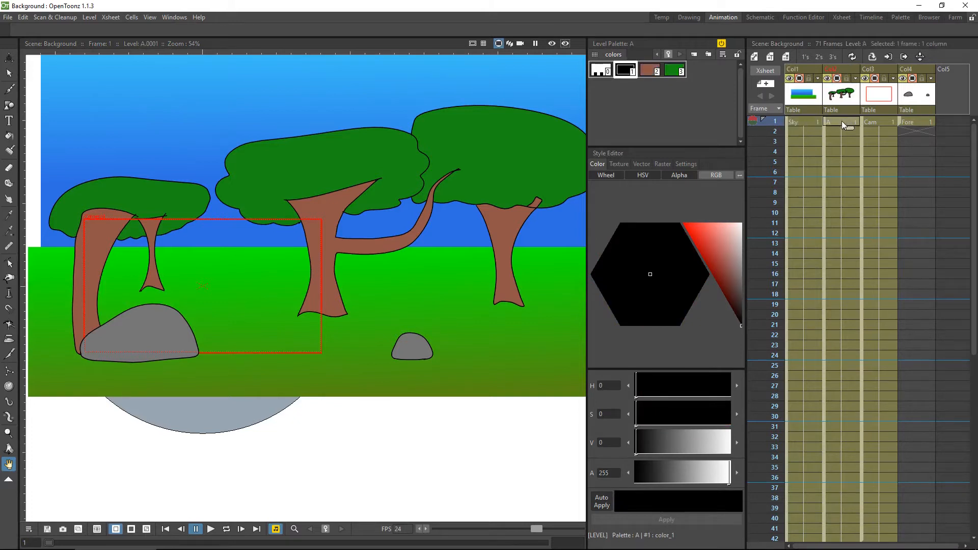
# Extend the exposure of the Fore level down to frame 40
pyautogui.click(915, 121)
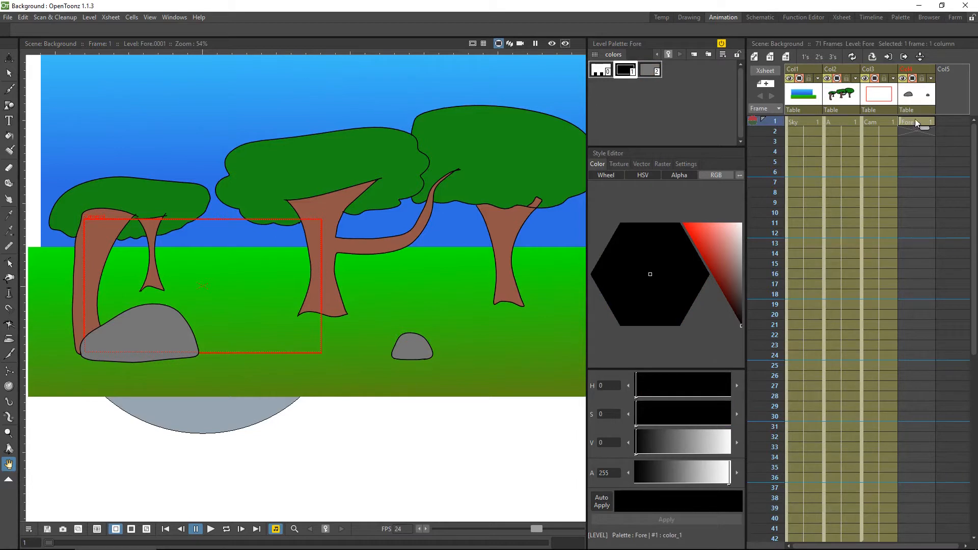
pyautogui.moveTo(926, 130); pyautogui.dragTo(907, 524)
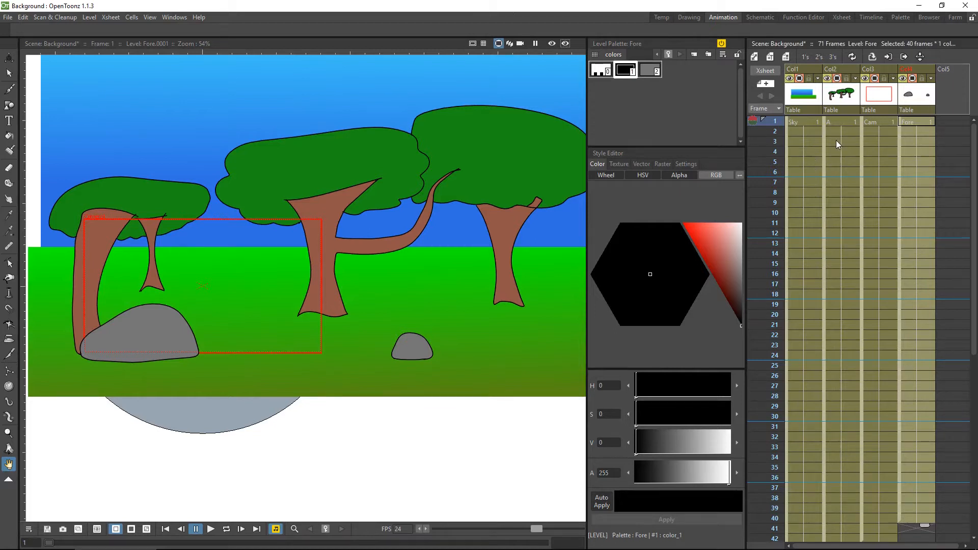
# In the 3D view, push the Sky column back to a Z depth of about 39.33 fld with the Animate tool
pyautogui.click(509, 43)
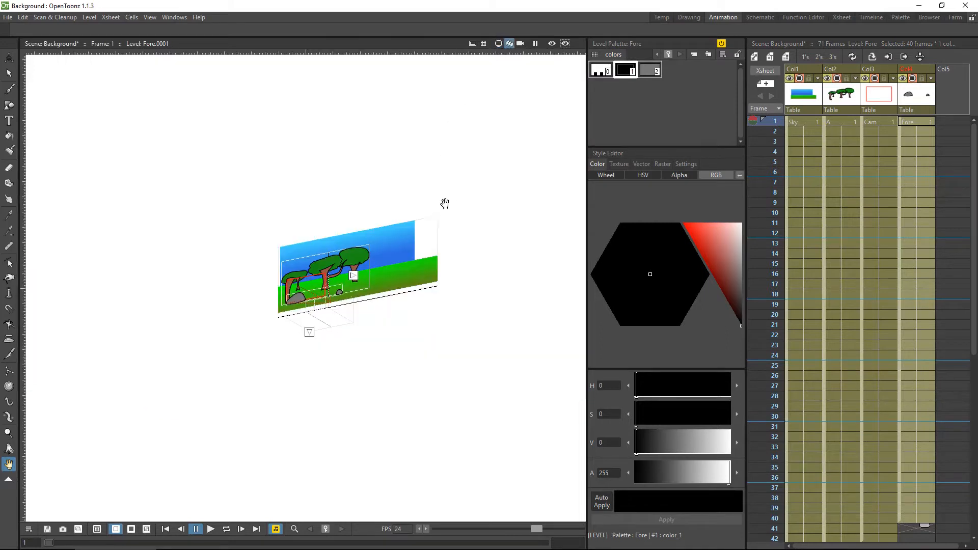
pyautogui.hotkey('ctrl', 'space')
pyautogui.moveTo(431, 247); pyautogui.dragTo(408, 248)
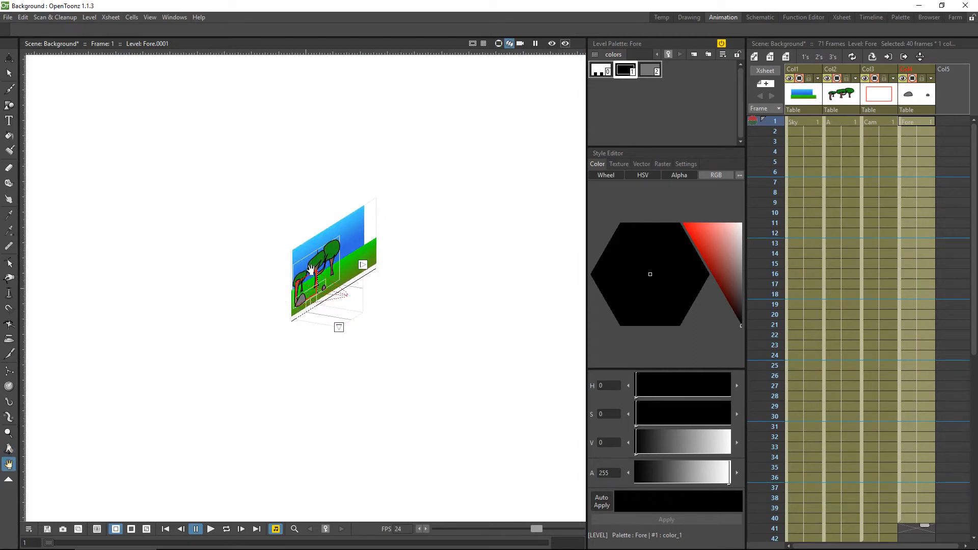
pyautogui.hotkey('shift', 'space')
pyautogui.moveTo(365, 311); pyautogui.dragTo(365, 277)
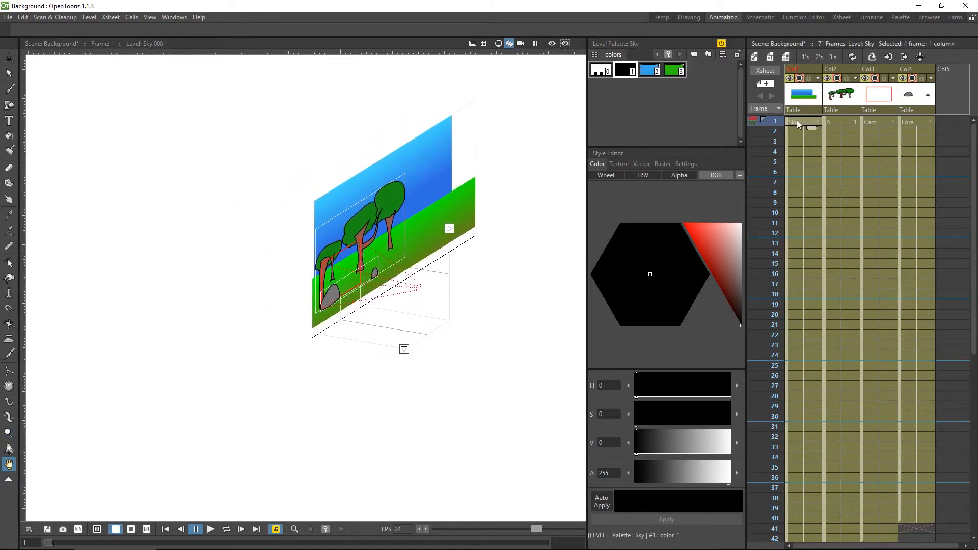
pyautogui.click(7, 57)
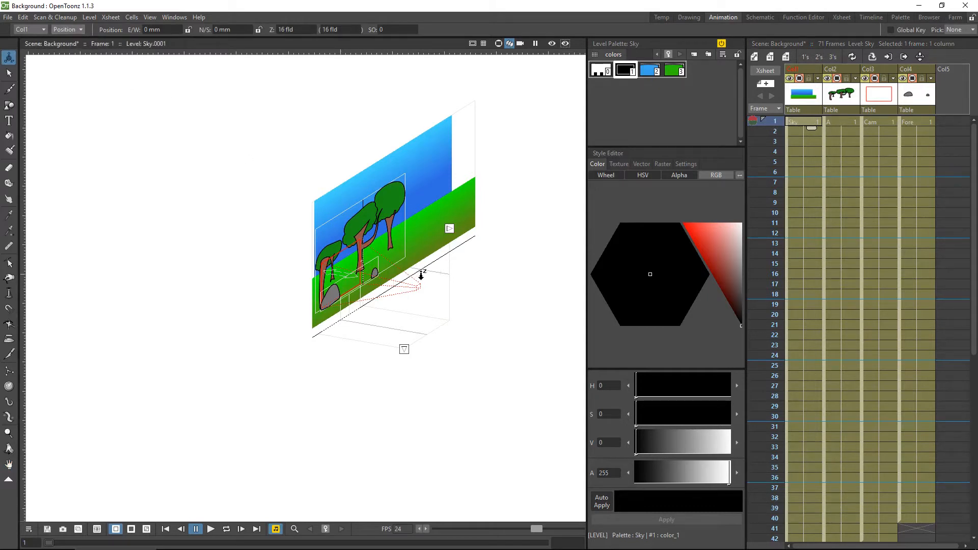
pyautogui.moveTo(400, 279); pyautogui.dragTo(272, 275)
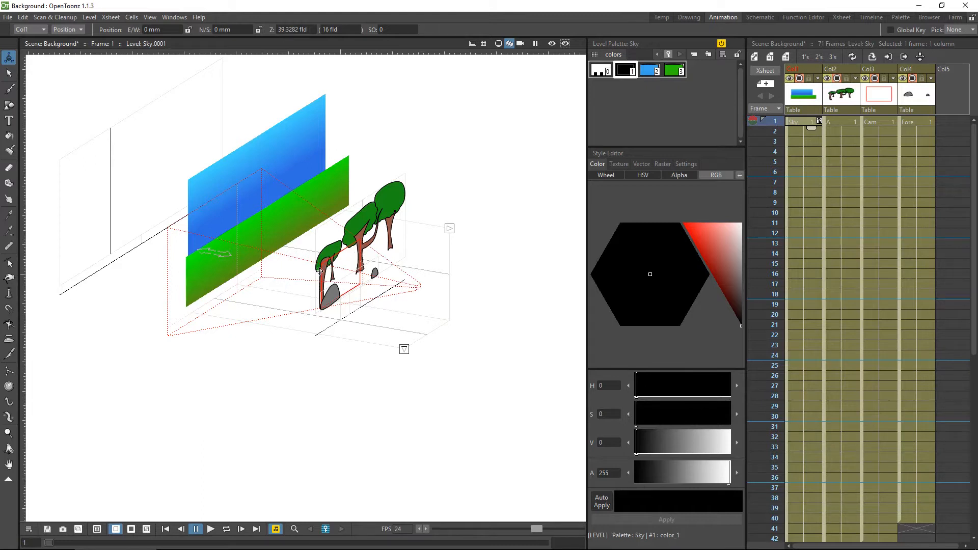
# Push the tree column slightly back in depth and pull the Fore column forward to a Z of about 10.95 fld
pyautogui.click(841, 122)
pyautogui.moveTo(408, 248); pyautogui.dragTo(382, 252)
pyautogui.click(912, 123)
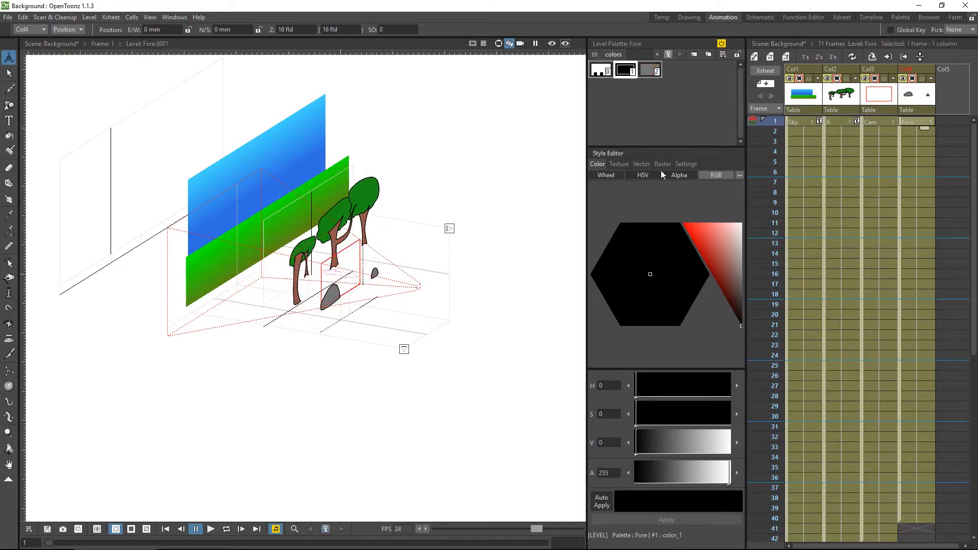
pyautogui.moveTo(371, 290); pyautogui.dragTo(468, 277)
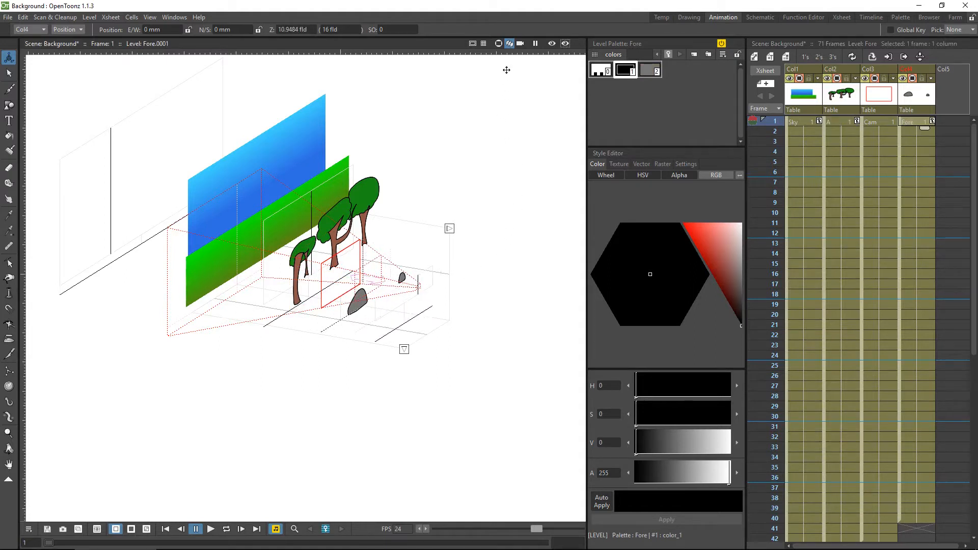
# Back in the camera stand view, scale the Sky column up to about 181.71% globally
pyautogui.click(498, 44)
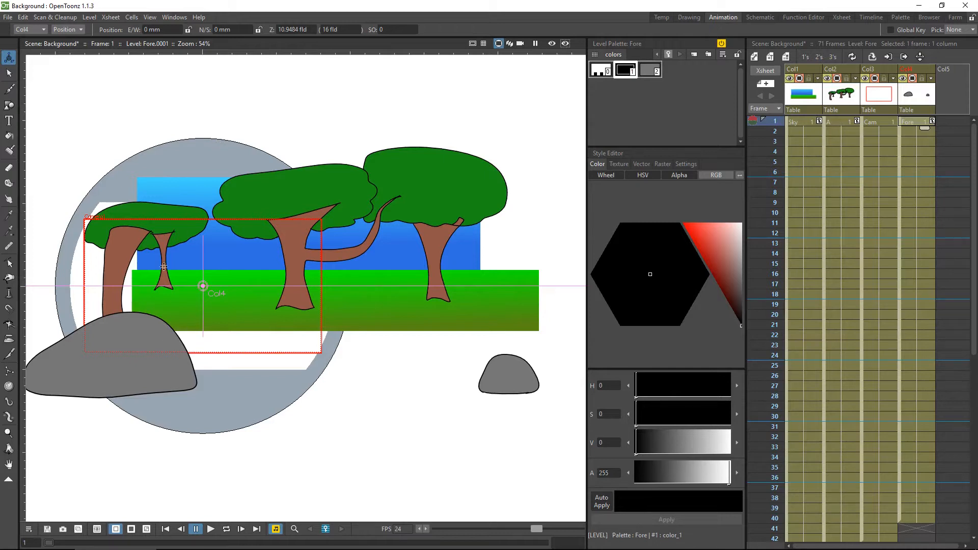
pyautogui.click(67, 29)
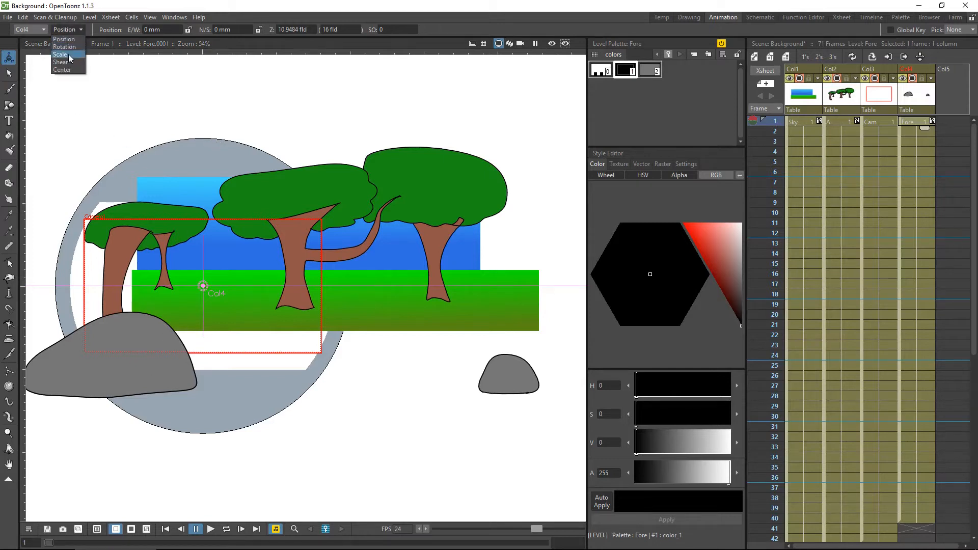
pyautogui.click(69, 59)
pyautogui.click(797, 122)
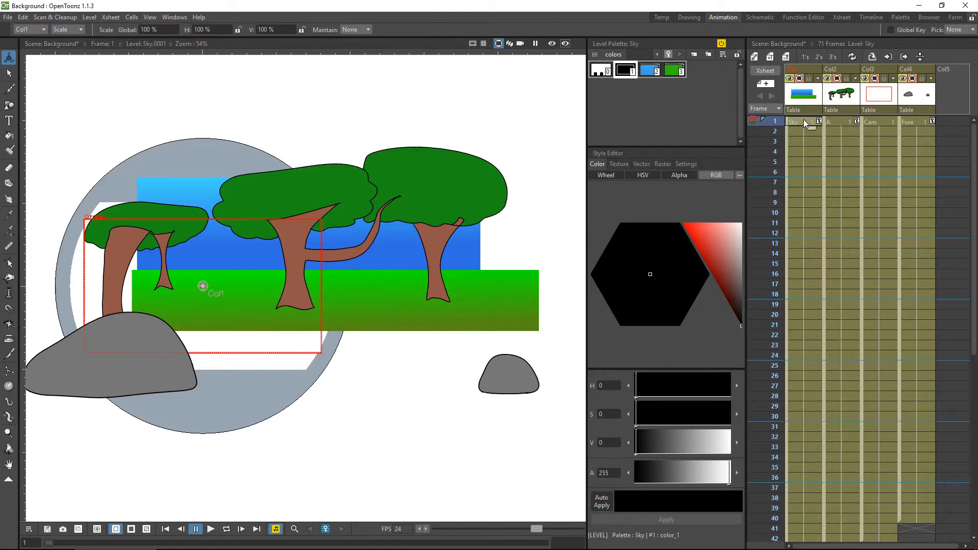
pyautogui.moveTo(395, 208); pyautogui.dragTo(452, 183)
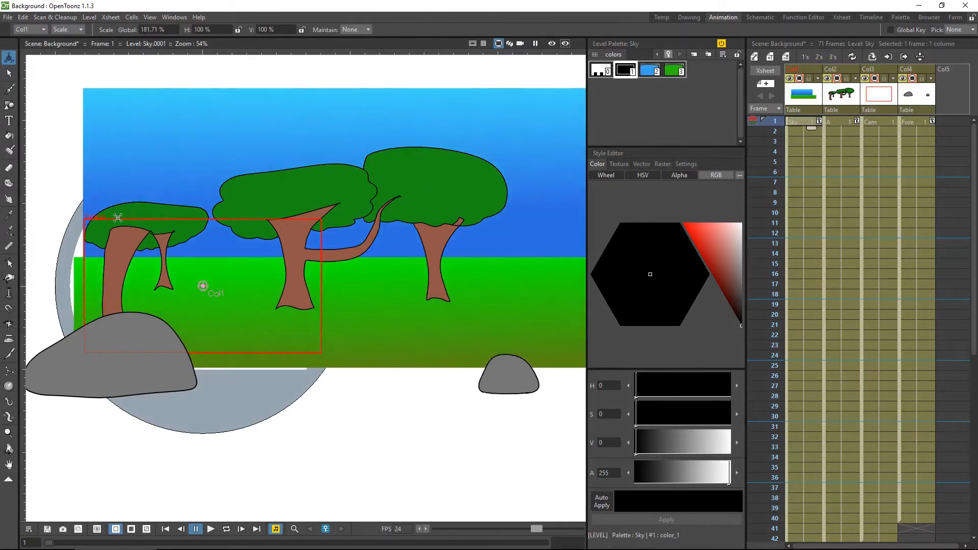
# Scale the Fore column down to about 60.37% and the tree column up to about 108.42% globally
pyautogui.click(878, 124)
pyautogui.click(912, 124)
pyautogui.moveTo(383, 247); pyautogui.dragTo(368, 271)
pyautogui.click(841, 122)
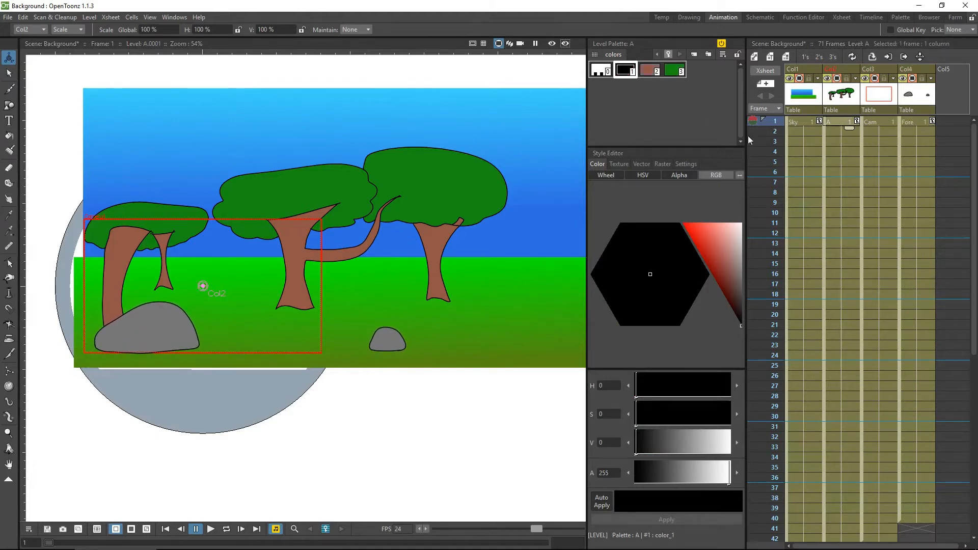
pyautogui.moveTo(406, 212); pyautogui.dragTo(420, 207)
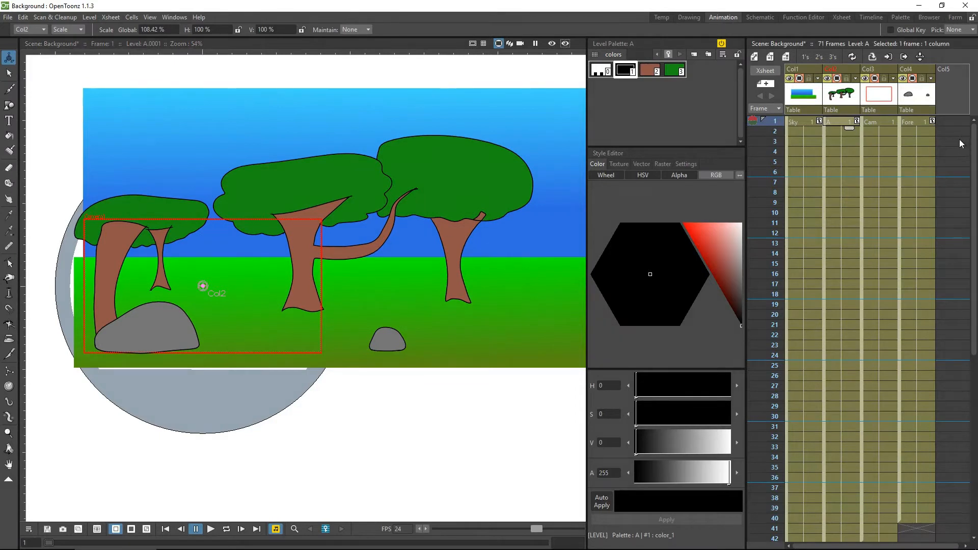
# Extend the exposure of the Fore level down to frame 71
pyautogui.moveTo(974, 134); pyautogui.dragTo(974, 315)
pyautogui.click(915, 210)
pyautogui.moveTo(924, 217); pyautogui.dragTo(907, 539)
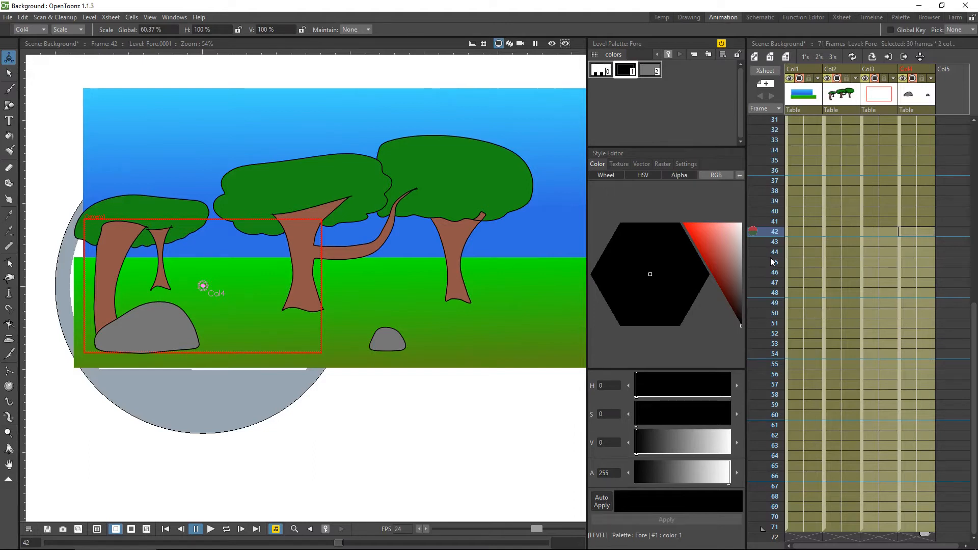
# Keyframe the Cam column at frame 49, and at frame 66 move it to about 318.17 mm E/W and 42.07 mm N/S
pyautogui.click(880, 304)
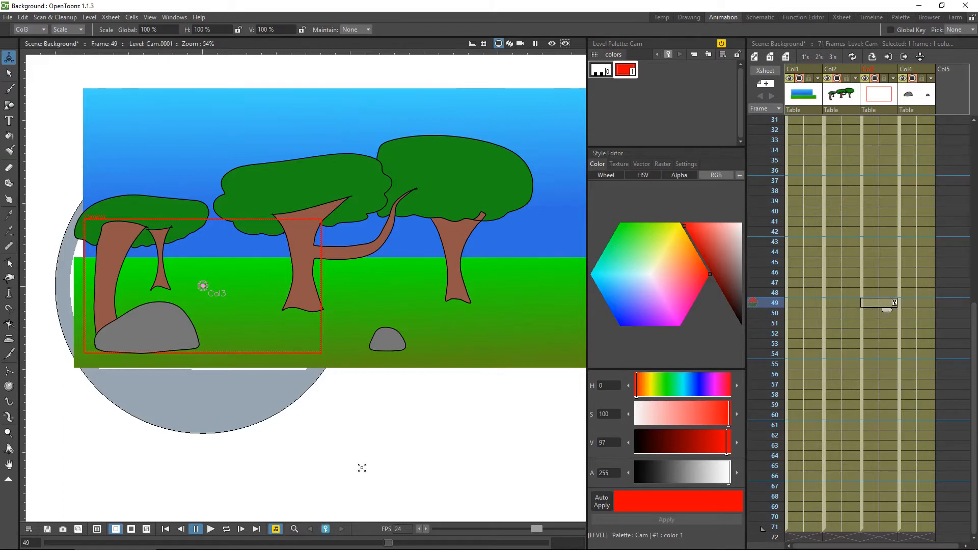
pyautogui.press('a')
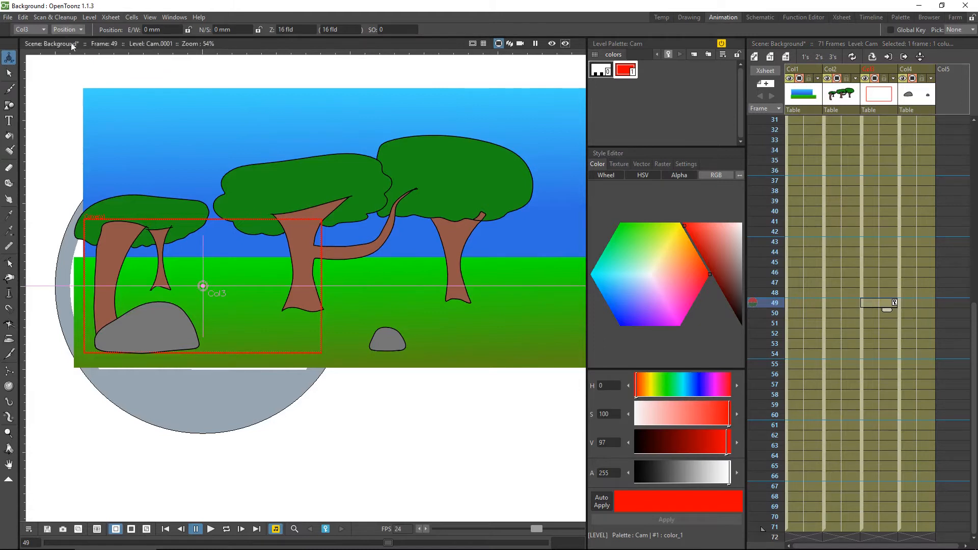
pyautogui.click(881, 477)
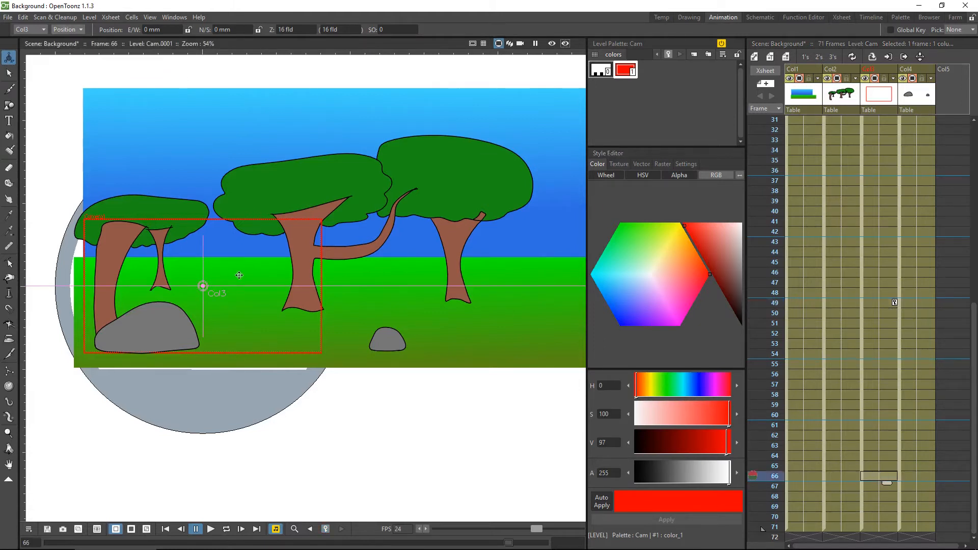
pyautogui.moveTo(211, 286); pyautogui.dragTo(395, 265)
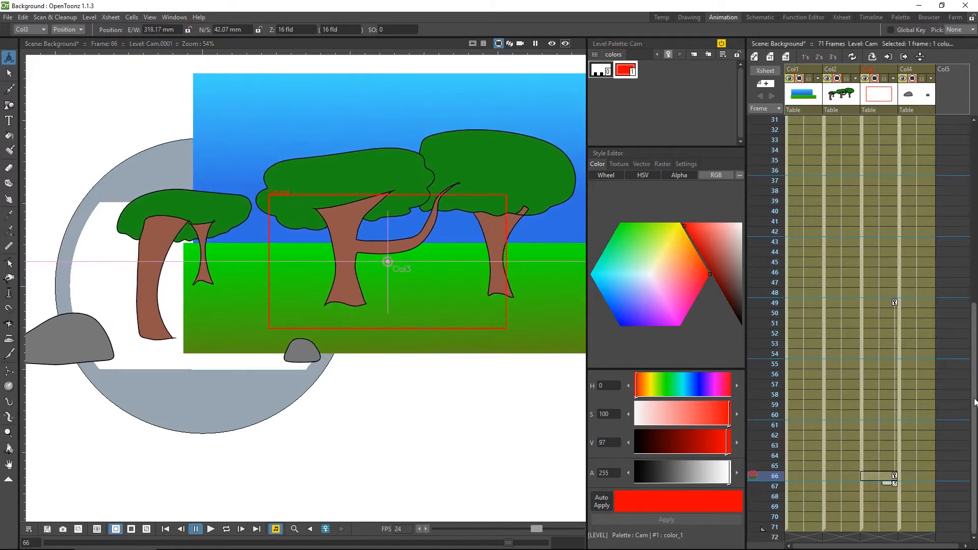
# Extend the exposure of all four levels to frame 96, and at frame 90 set the Cam column's depth to about 22.40 fld in Z
pyautogui.click(907, 527)
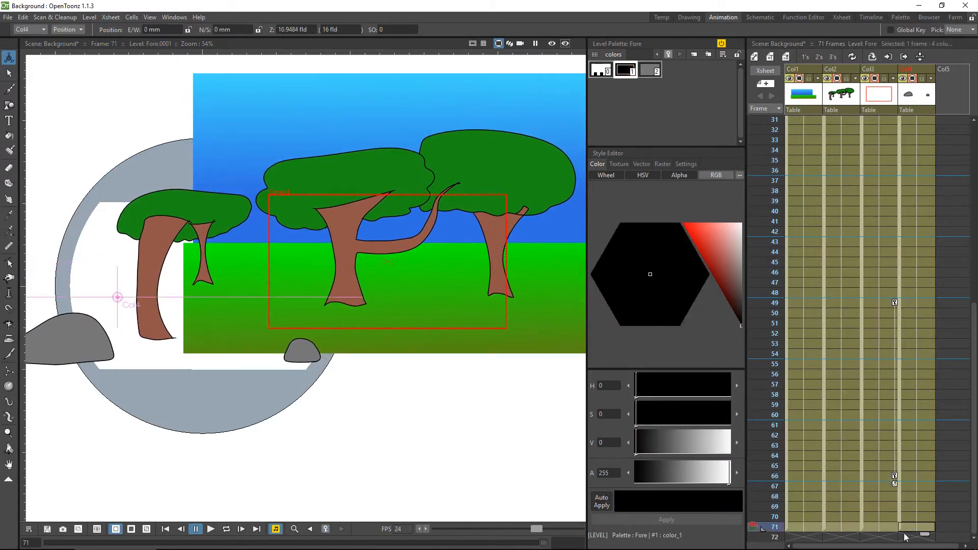
pyautogui.moveTo(925, 535); pyautogui.dragTo(925, 549)
pyautogui.click(886, 478)
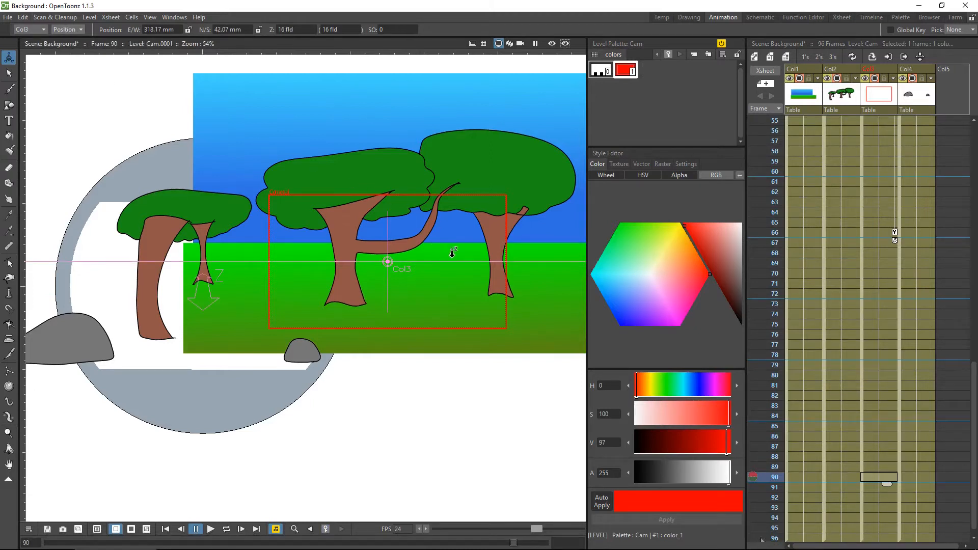
pyautogui.moveTo(457, 275); pyautogui.dragTo(420, 288)
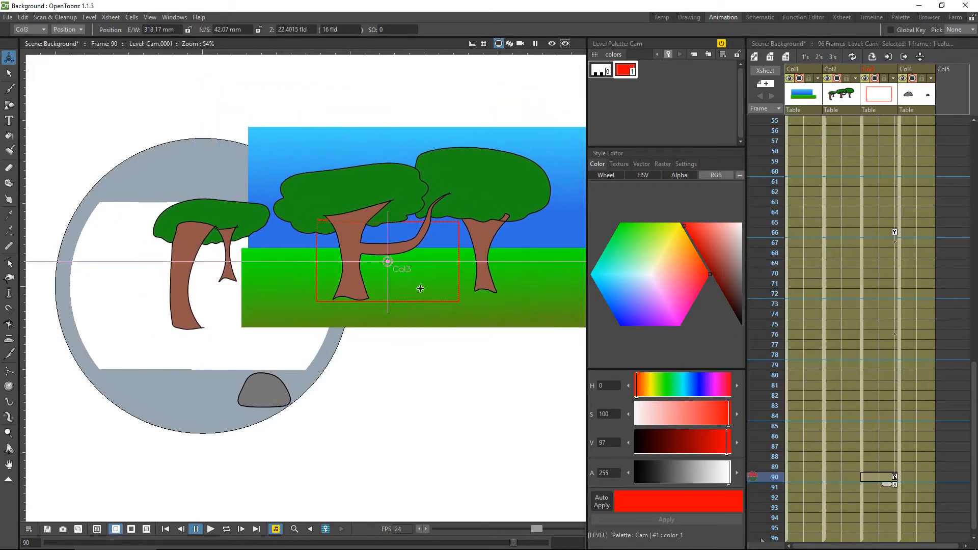
# Play the multiplane animation from frame 1 in camera view
pyautogui.click(519, 44)
pyautogui.moveTo(284, 257); pyautogui.dragTo(421, 199)
pyautogui.press('space')
pyautogui.hotkey('shift', 'space')
pyautogui.click(166, 529)
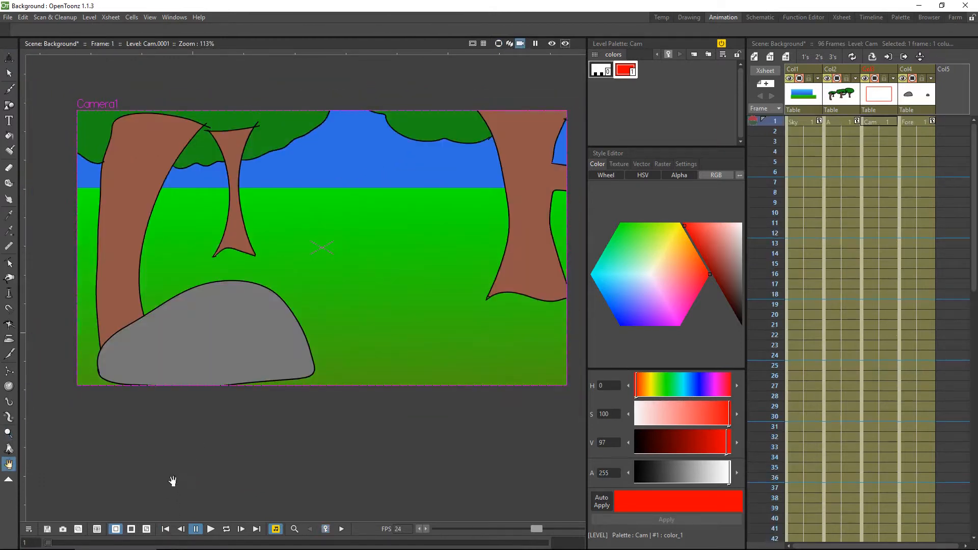
pyautogui.click(210, 529)
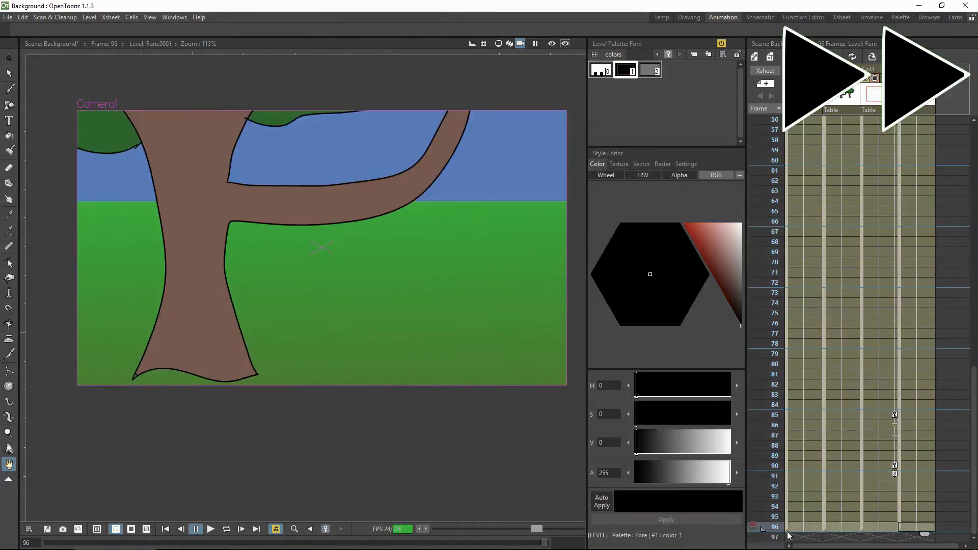
# Extend all levels' exposure to frame 138 and retime the Cam column's last keyframes to frames 102 and 138
pyautogui.scroll(-3, 895, 204)
pyautogui.scroll(-6, 895, 203)
pyautogui.moveTo(895, 211); pyautogui.dragTo(895, 526)
pyautogui.click(895, 476)
pyautogui.click(895, 160)
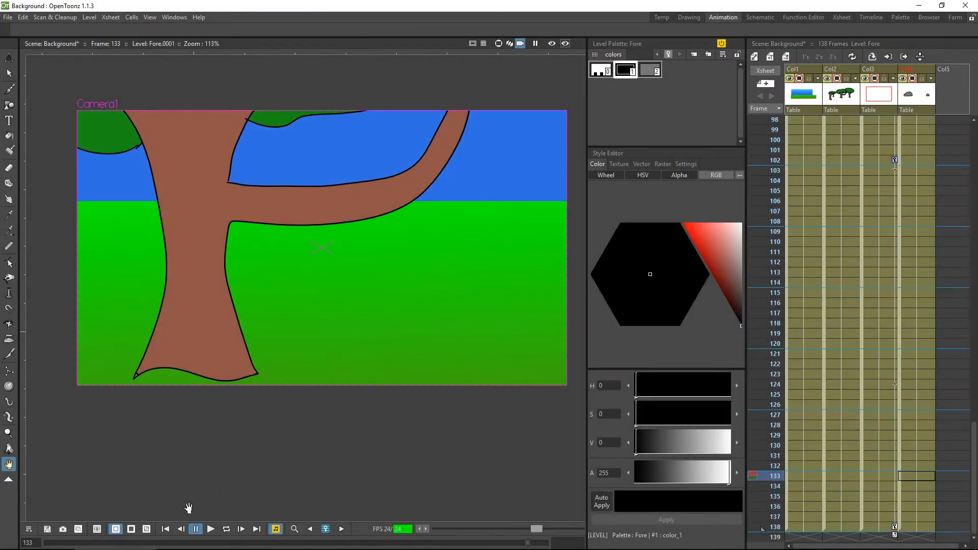
# Play the retimed camera move from the first frame to check its pacing
pyautogui.click(165, 529)
pyautogui.click(210, 529)
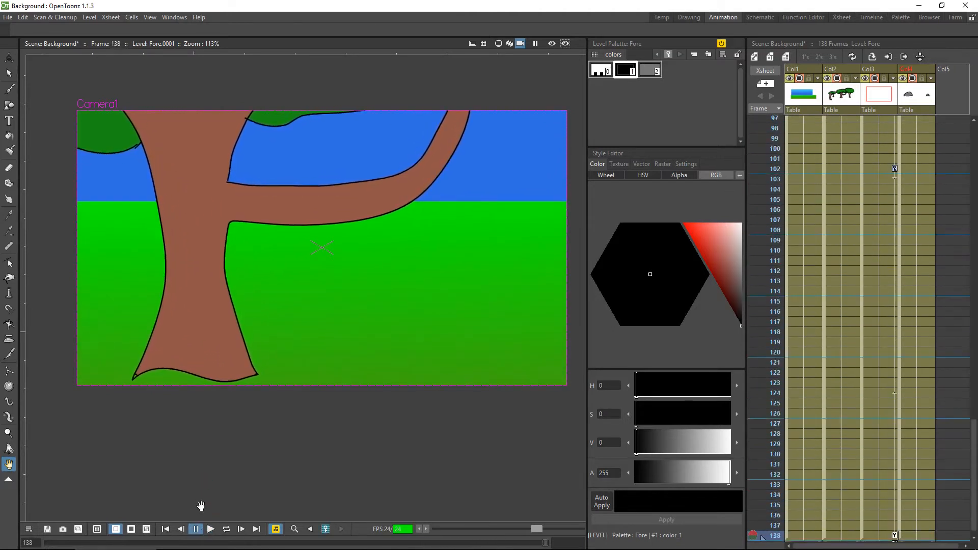
pyautogui.click(196, 532)
# At frame 1 of the Fore level, reposition the small rock by about -66.56 mm E/W and 27.14 mm N/S
pyautogui.click(895, 390)
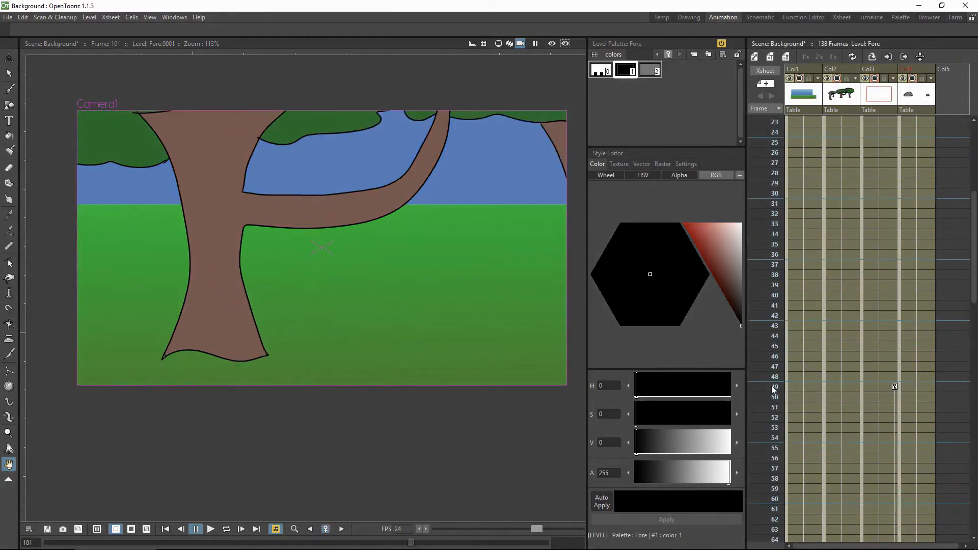
pyautogui.click(917, 413)
pyautogui.click(917, 256)
pyautogui.moveTo(974, 346); pyautogui.dragTo(974, 181)
pyautogui.click(916, 122)
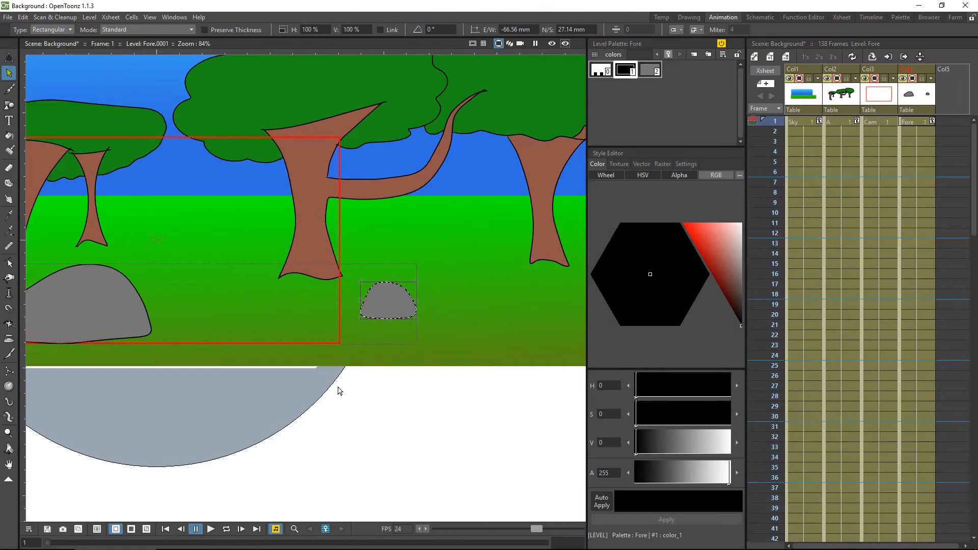
# Preview the full animation from frame 1 in camera view and save the Background scene
pyautogui.click(520, 44)
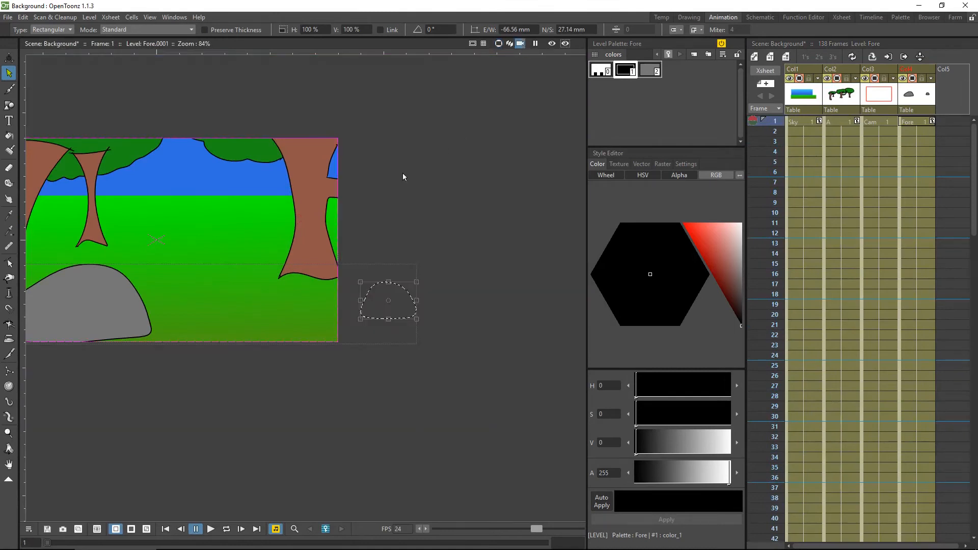
pyautogui.press('space')
pyautogui.moveTo(209, 213); pyautogui.dragTo(362, 197)
pyautogui.hotkey('shift', 'space')
pyautogui.moveTo(306, 224); pyautogui.dragTo(328, 204)
pyautogui.press('space')
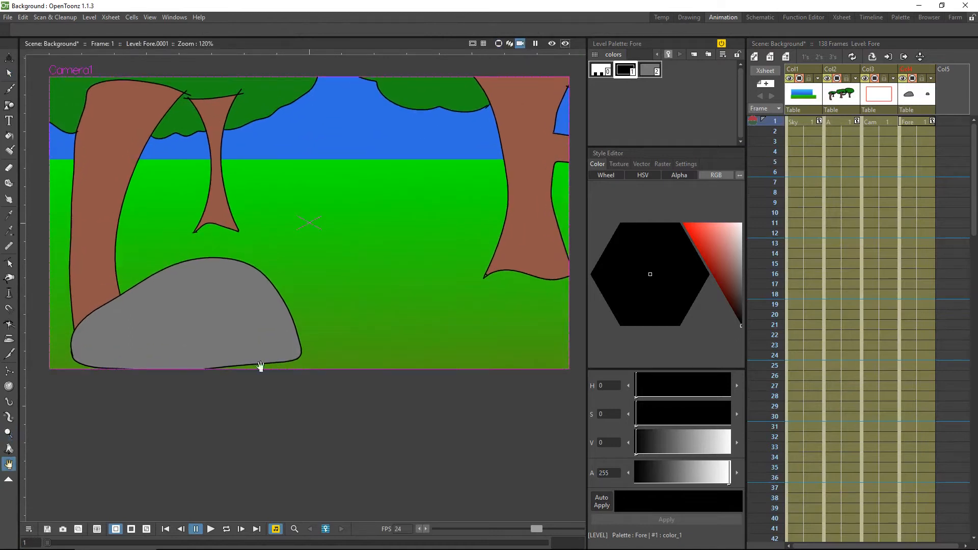
pyautogui.click(212, 529)
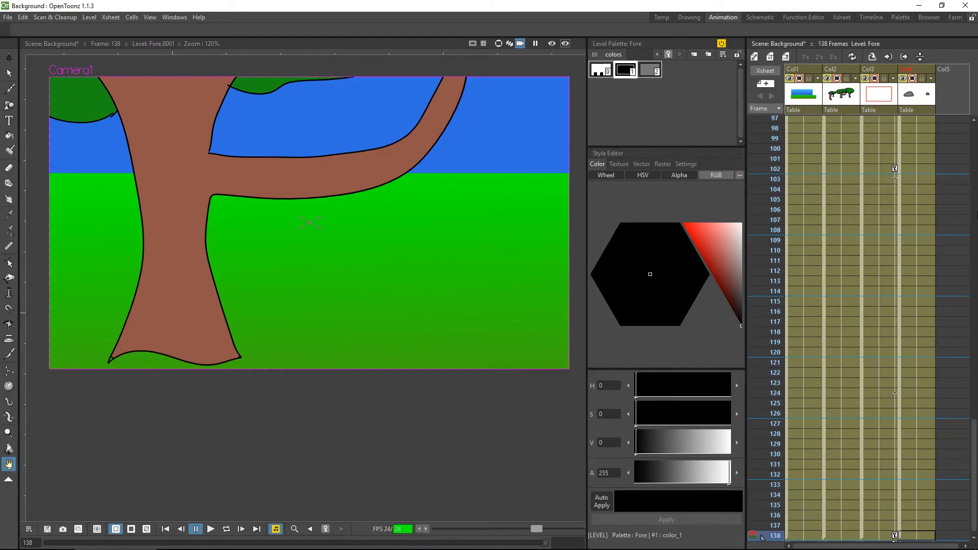
pyautogui.hotkey('ctrl', 's')
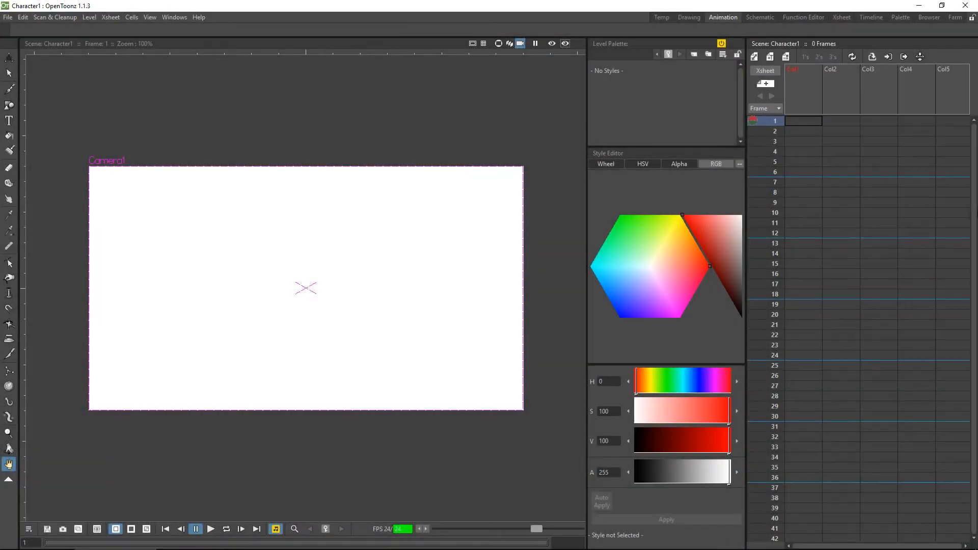
# Create a new project named MAPProject and save the empty scene in its scenes folder as Character1
pyautogui.click(12, 17)
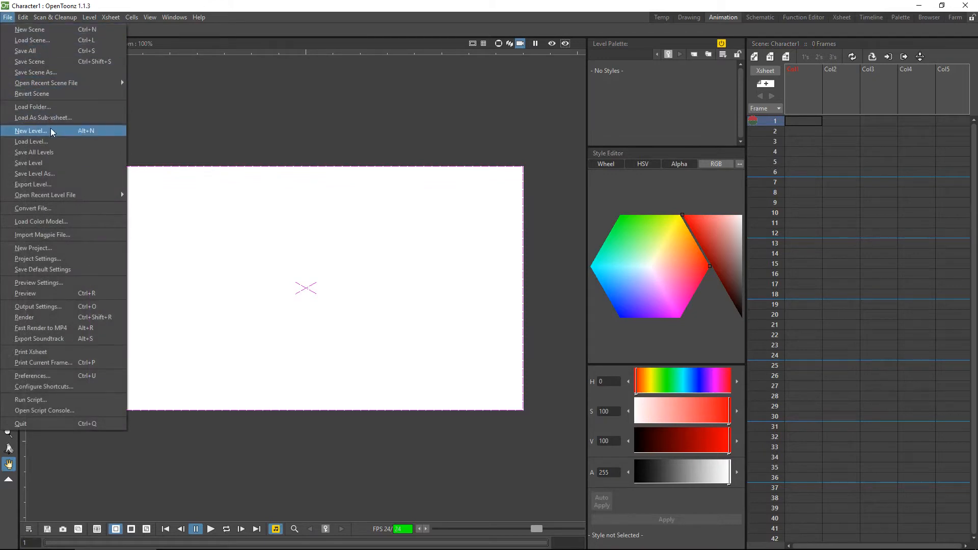
pyautogui.click(41, 247)
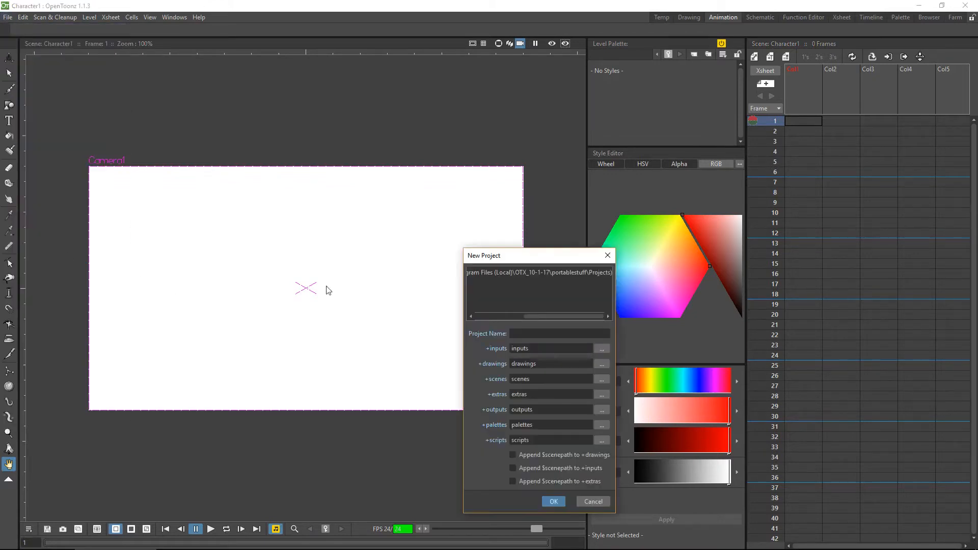
pyautogui.click(542, 334)
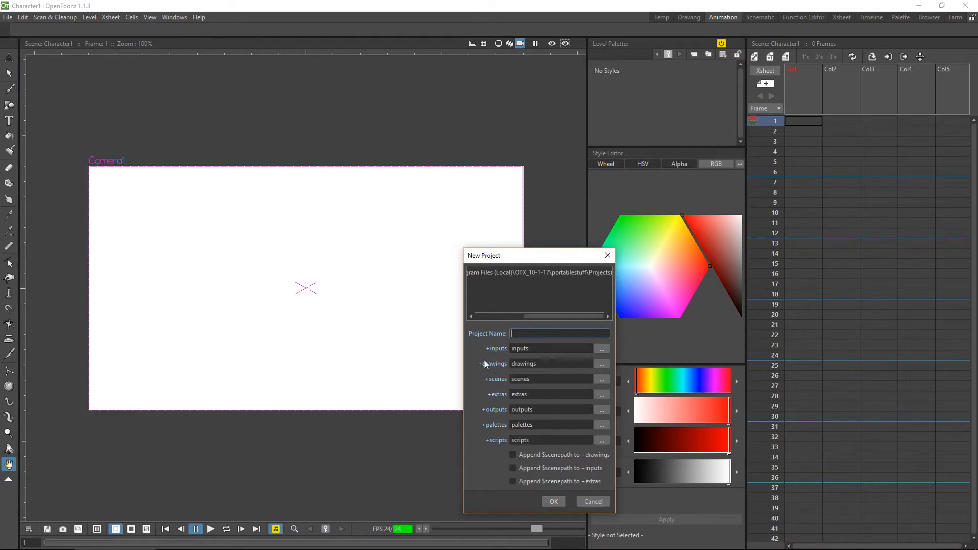
pyautogui.write('MAPProject')
pyautogui.click(553, 502)
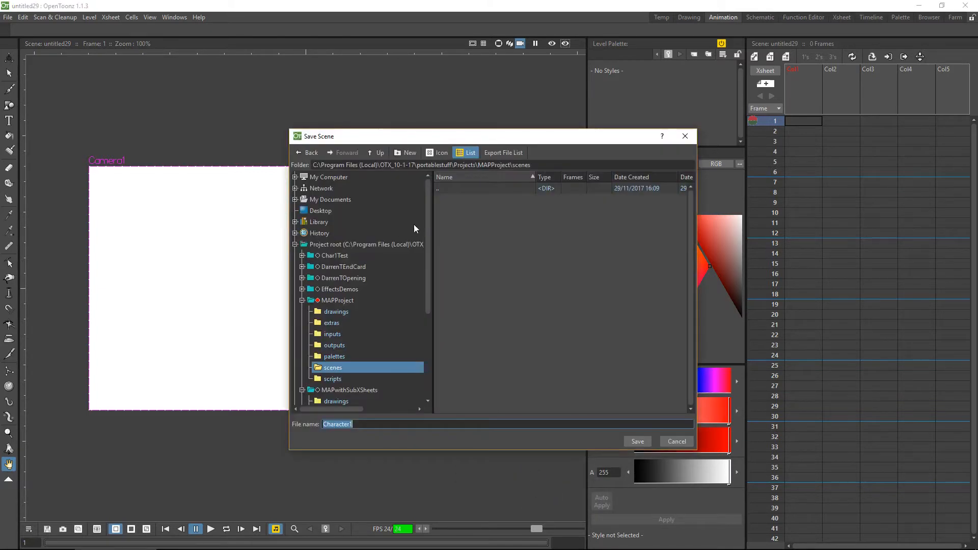
pyautogui.click(364, 425)
pyautogui.click(638, 441)
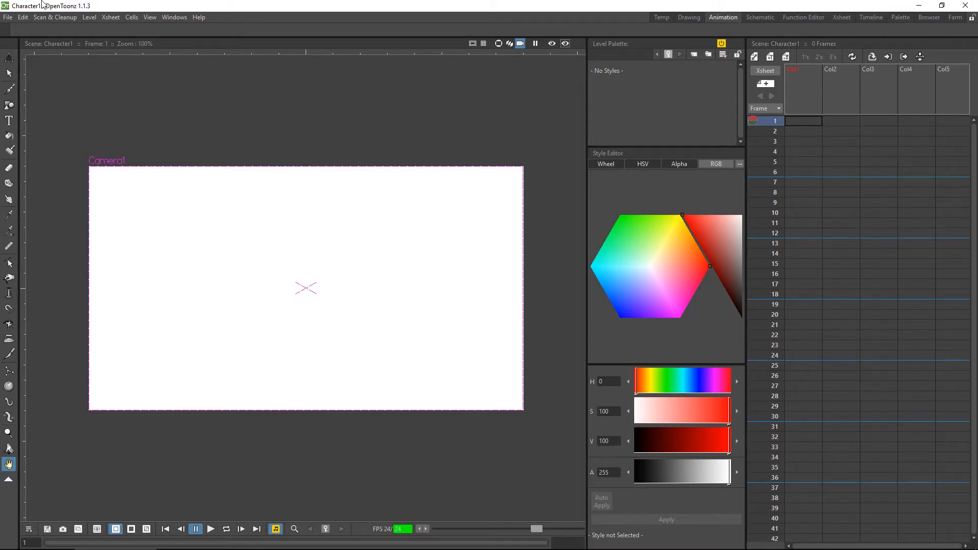
# Load Background.tnz from the MAPwithSubXSheets project's scenes folder as a sub-xsheet, keeping it in its original location
pyautogui.click(7, 17)
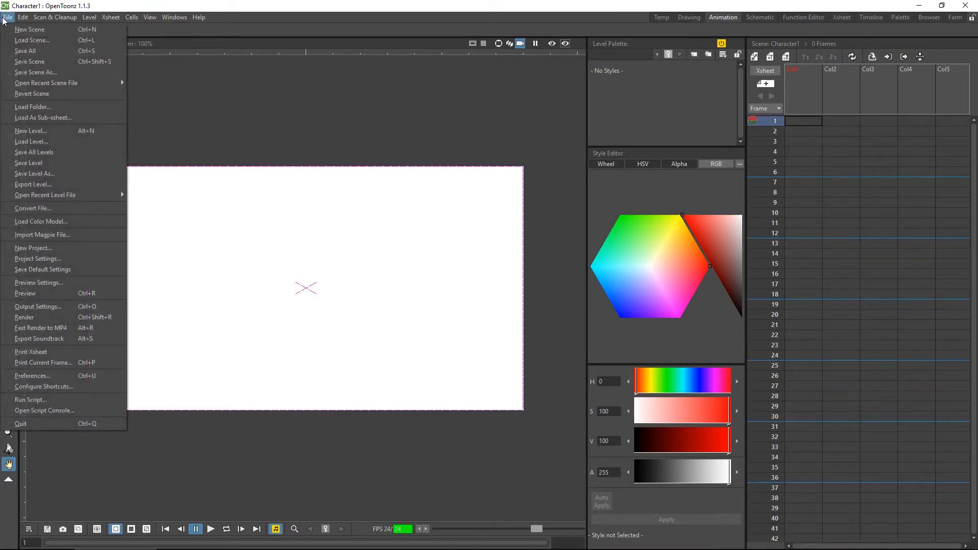
pyautogui.click(70, 116)
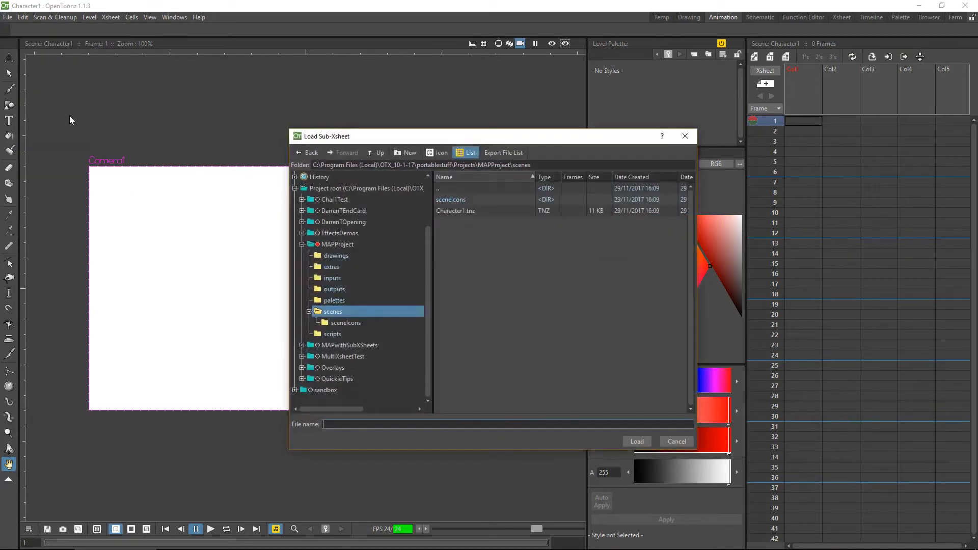
pyautogui.click(302, 345)
pyautogui.click(340, 345)
pyautogui.click(302, 346)
pyautogui.scroll(-2, 422, 324)
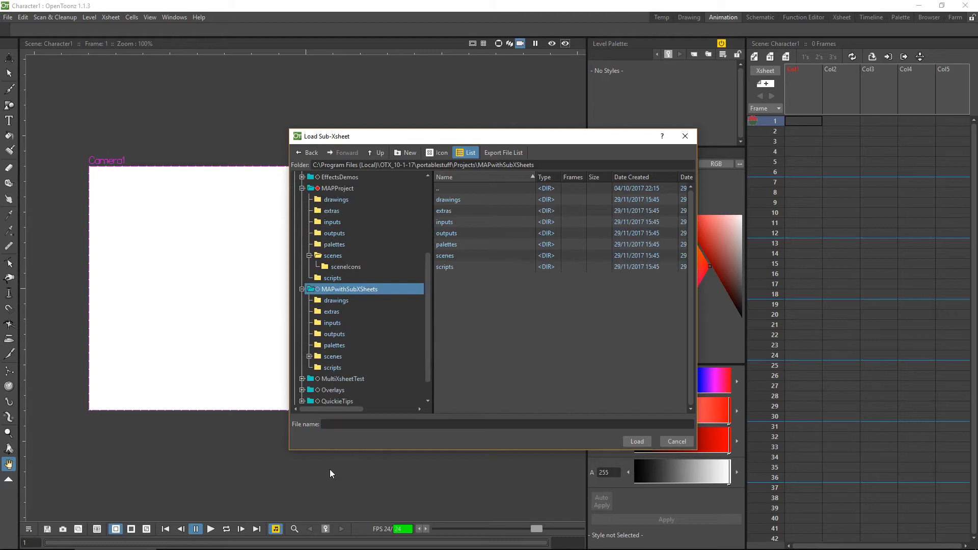
pyautogui.click(334, 355)
pyautogui.click(459, 212)
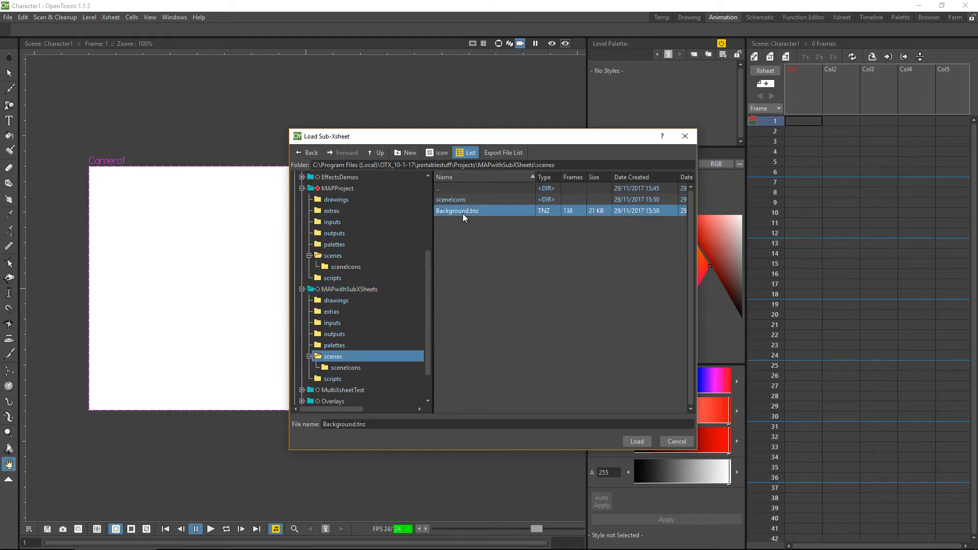
pyautogui.click(637, 442)
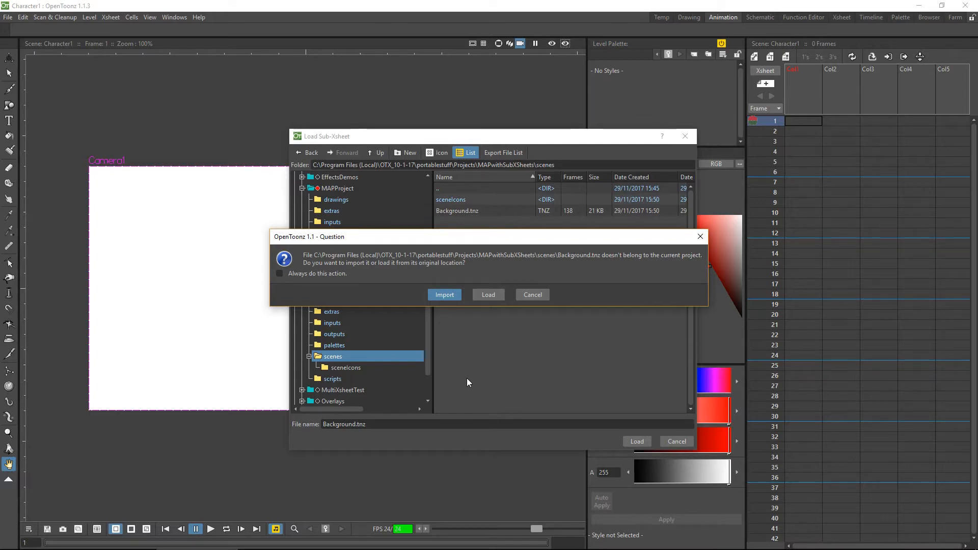
pyautogui.click(476, 300)
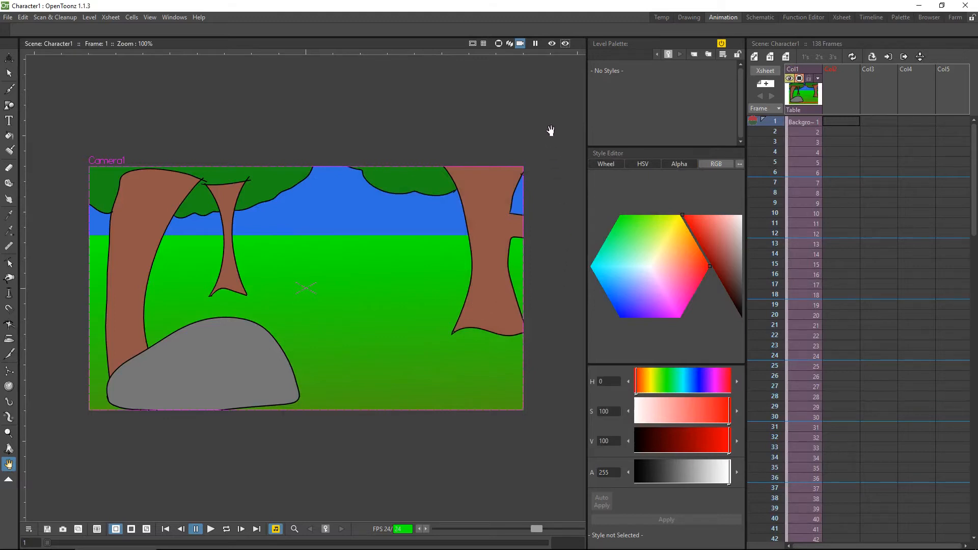
# Play the background sub-xsheet in camera view and again in camera stand view
pyautogui.moveTo(767, 130); pyautogui.dragTo(767, 192)
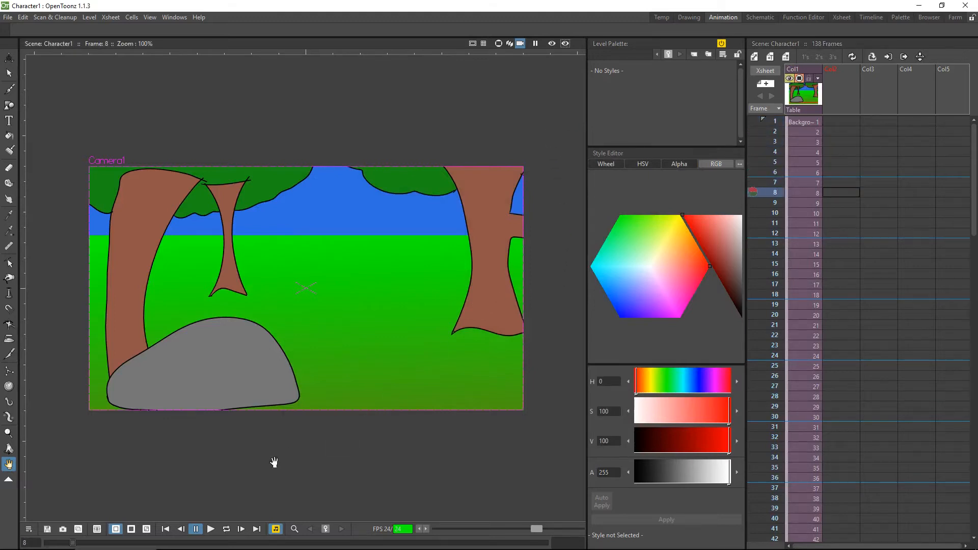
pyautogui.click(211, 529)
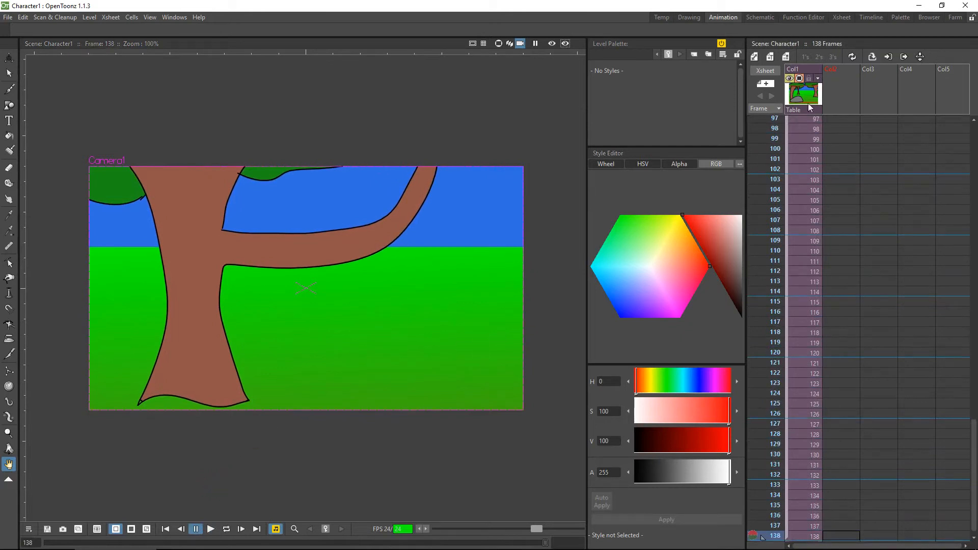
pyautogui.moveTo(974, 436); pyautogui.dragTo(974, 139)
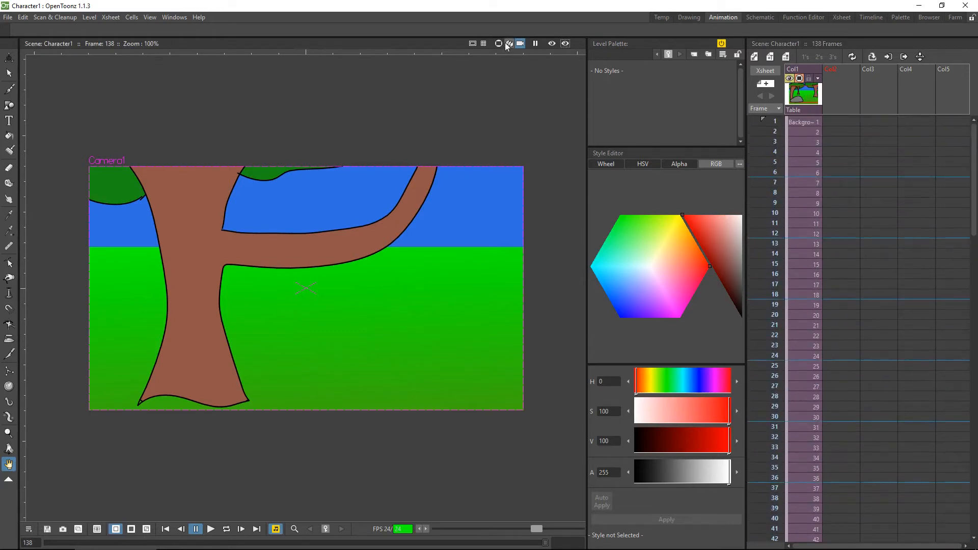
pyautogui.click(498, 44)
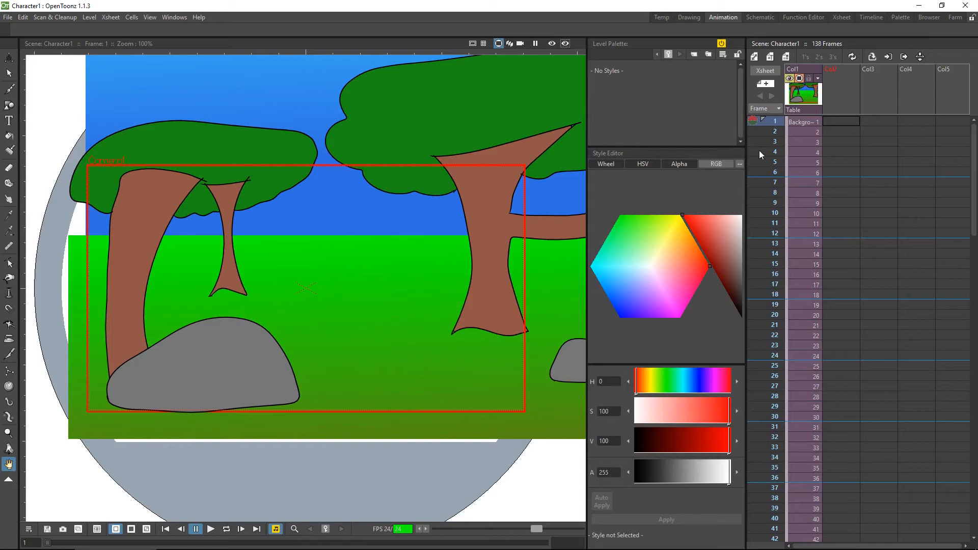
pyautogui.click(211, 529)
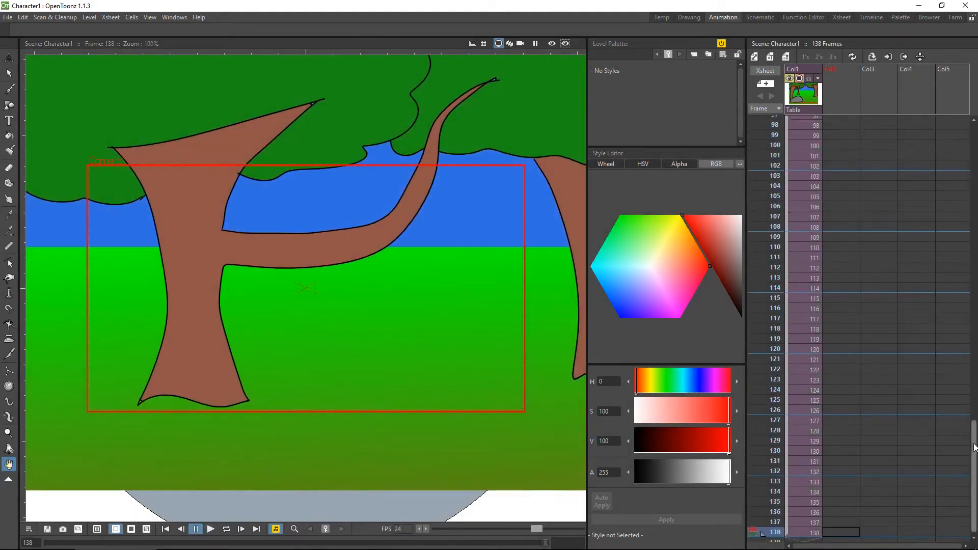
# Create a Toonz vector level named Char1 at frame 138 in the second column
pyautogui.click(841, 528)
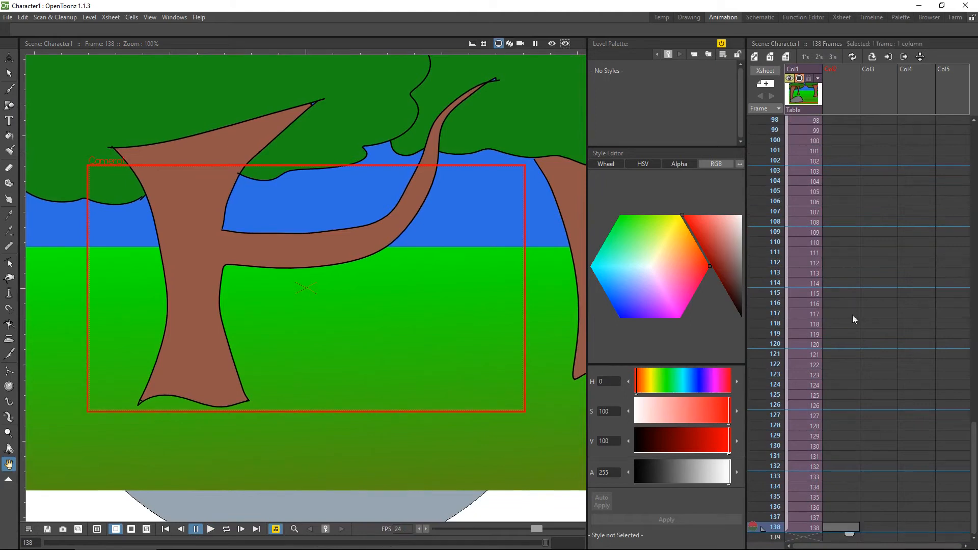
pyautogui.click(755, 57)
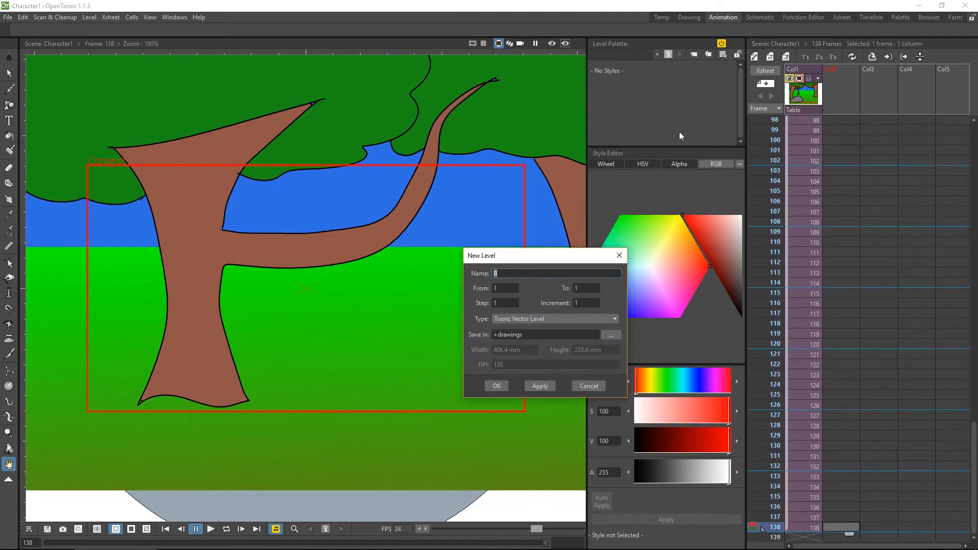
pyautogui.write('Chara')
pyautogui.click(497, 386)
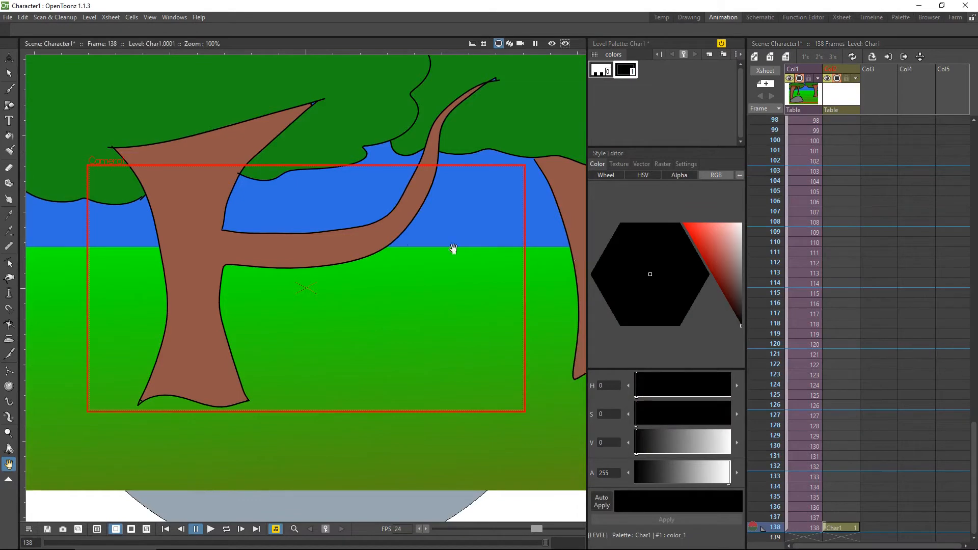
# Draw a circle on Char1 outside the camera frame, beside the tree, and fill it with a new red style
pyautogui.click(9, 104)
pyautogui.click(223, 30)
pyautogui.click(213, 47)
pyautogui.press('space')
pyautogui.moveTo(161, 305); pyautogui.dragTo(168, 235)
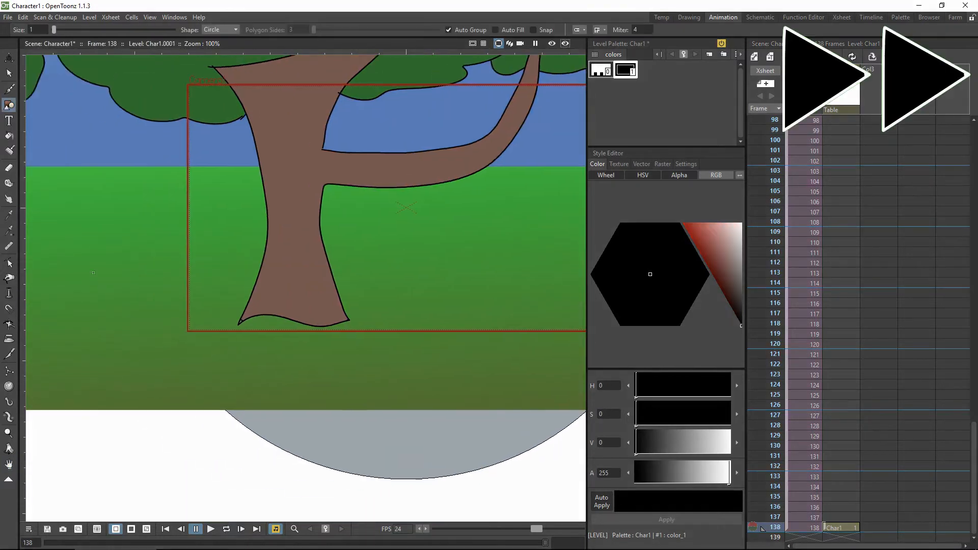
pyautogui.moveTo(109, 282); pyautogui.dragTo(141, 282)
pyautogui.click(137, 268)
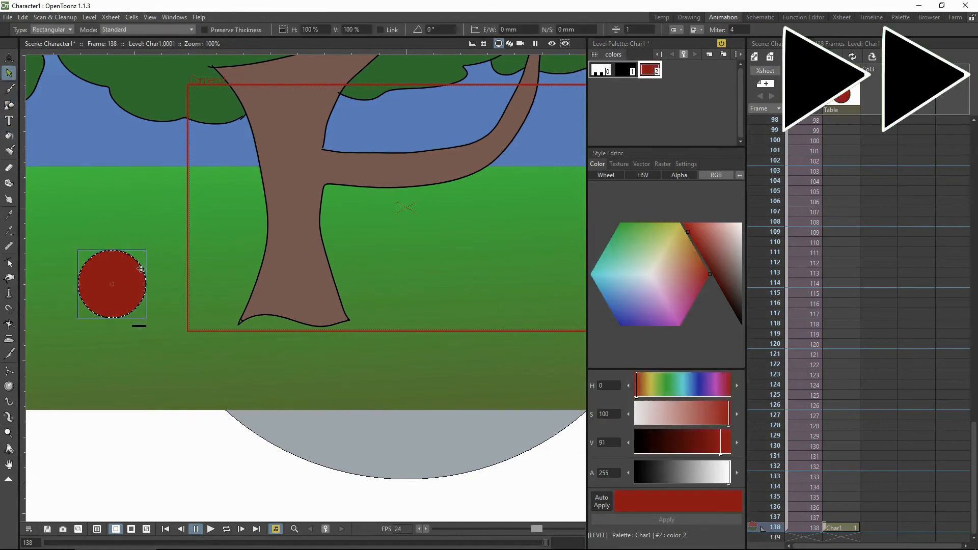
# Extend Char1's exposure to frame 162 and animate the circle from frame 138 to about 332.42 mm E/W and -2.86 mm N/S at frame 162
pyautogui.press('s')
pyautogui.scroll(-5, 866, 448)
pyautogui.click(838, 242)
pyautogui.moveTo(848, 250); pyautogui.dragTo(848, 487)
pyautogui.click(841, 486)
pyautogui.click(8, 57)
pyautogui.moveTo(97, 346); pyautogui.dragTo(452, 350)
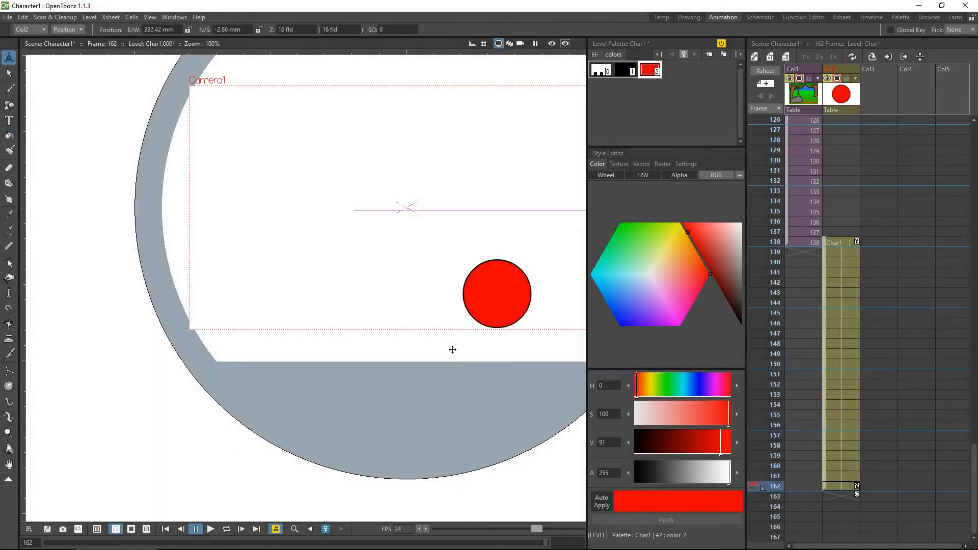
# Extend the exposure of the background sub-xsheet's last drawing in the first column from frame 138 to frame 162
pyautogui.click(802, 252)
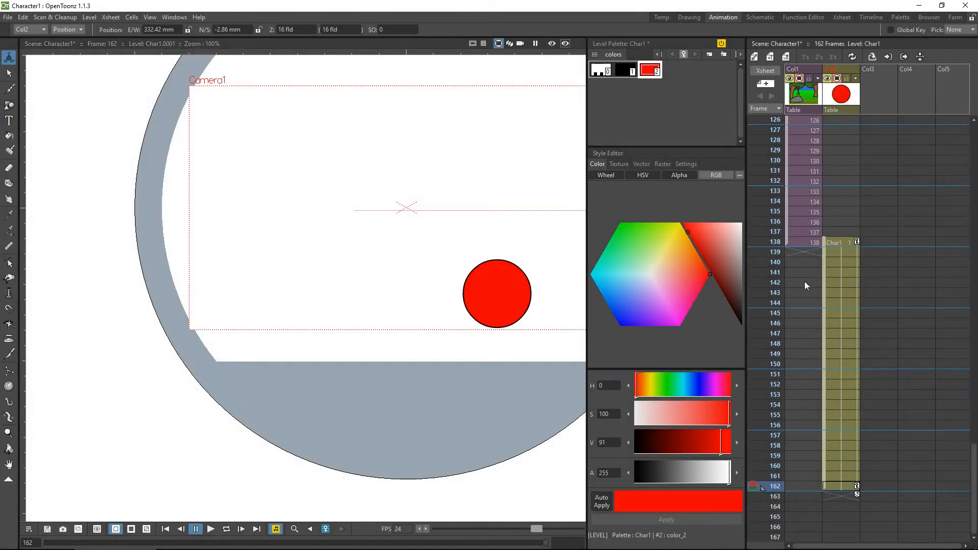
pyautogui.click(799, 242)
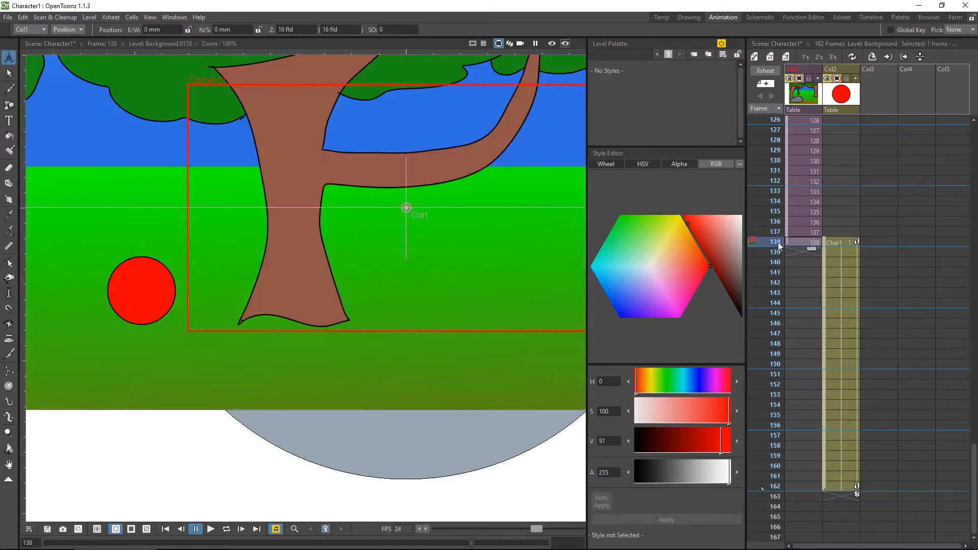
pyautogui.click(774, 253)
pyautogui.moveTo(774, 255)
pyautogui.mouseDown()
pyautogui.moveTo(768, 368)
pyautogui.moveTo(774, 242)
pyautogui.mouseUp()
pyautogui.click(807, 243)
pyautogui.moveTo(803, 327); pyautogui.dragTo(806, 465)
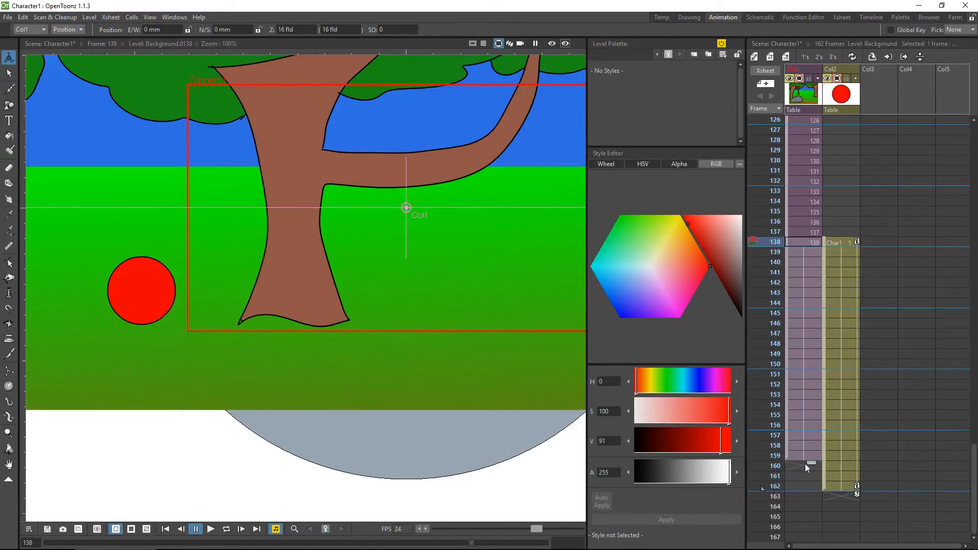
pyautogui.moveTo(775, 393); pyautogui.dragTo(773, 500)
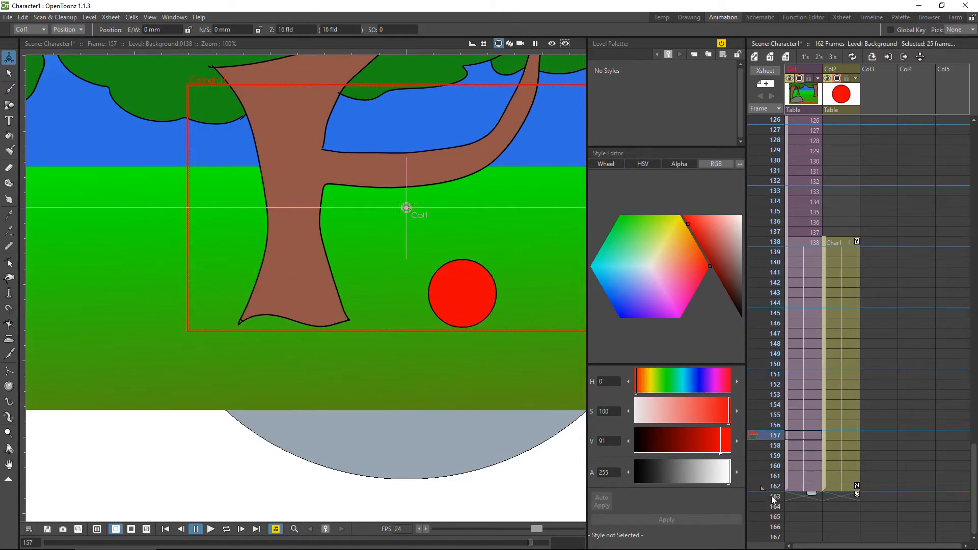
pyautogui.click(774, 486)
# Shift the circle back toward the tree and extend the exposure of both columns to frame 224
pyautogui.click(846, 486)
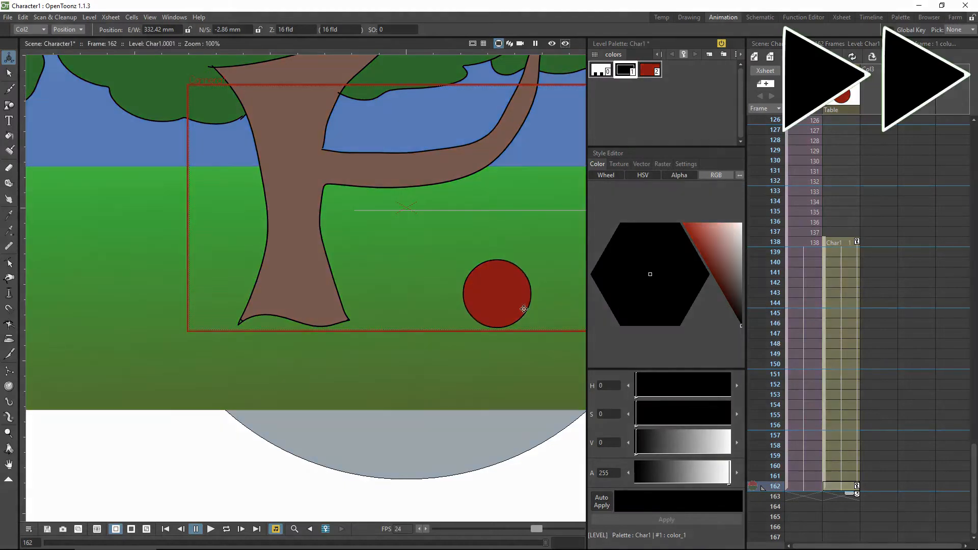
pyautogui.moveTo(522, 307); pyautogui.dragTo(449, 308)
pyautogui.moveTo(804, 487); pyautogui.dragTo(840, 486)
pyautogui.moveTo(849, 493); pyautogui.dragTo(839, 538)
pyautogui.click(841, 406)
pyautogui.moveTo(849, 545); pyautogui.dragTo(850, 546)
# Squash the circle into a flat ellipse and lower it slightly using scale and position keyframes at frames 198 and 204
pyautogui.click(839, 272)
pyautogui.click(67, 30)
pyautogui.click(65, 54)
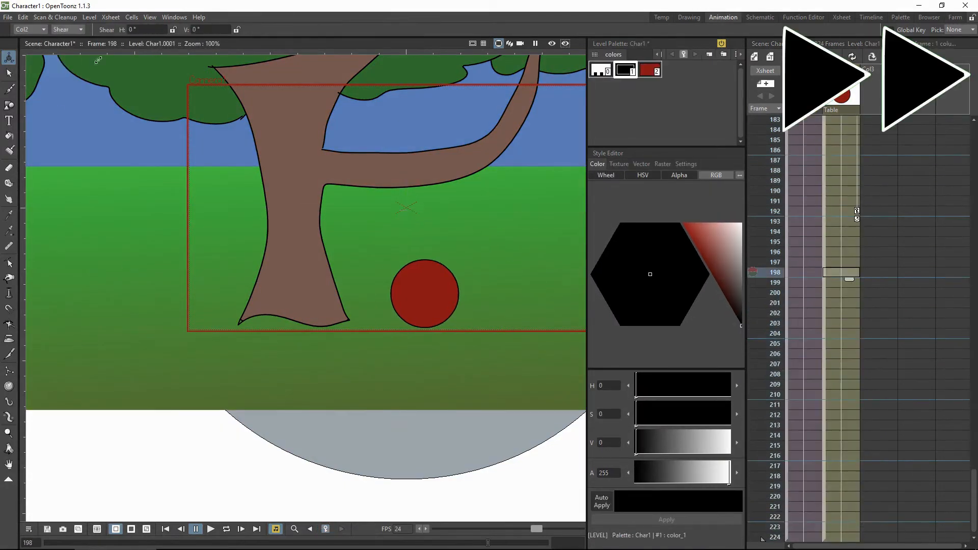
pyautogui.press('space')
pyautogui.scroll(-2, 483, 184)
pyautogui.moveTo(562, 214); pyautogui.dragTo(394, 272)
pyautogui.click(68, 30)
pyautogui.click(68, 54)
pyautogui.moveTo(442, 245); pyautogui.dragTo(438, 203)
pyautogui.click(80, 30)
pyautogui.click(68, 46)
pyautogui.moveTo(382, 187); pyautogui.dragTo(383, 195)
pyautogui.click(850, 333)
pyautogui.click(843, 517)
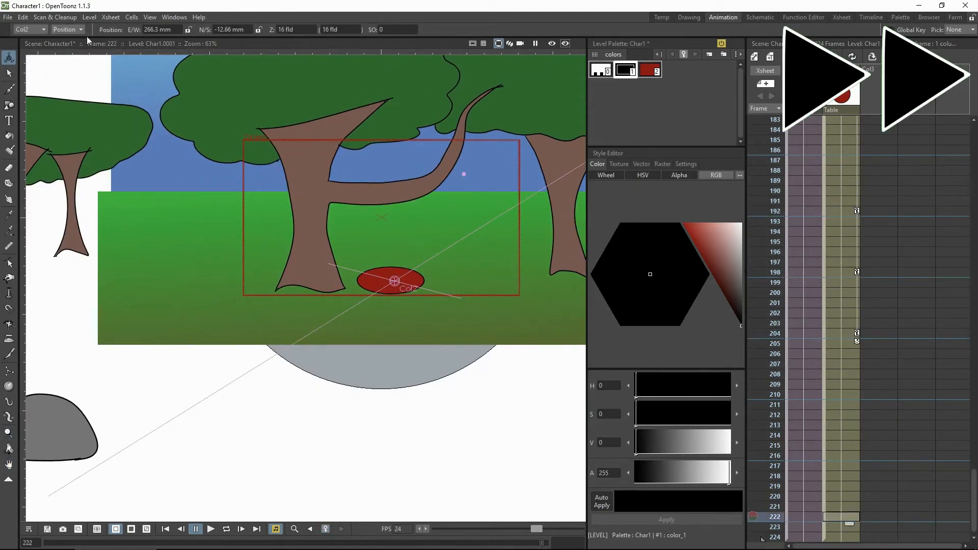
# Copy the circle's keyframe at frame 192 to frame 216 and raise the circle above the ground there
pyautogui.click(857, 211)
pyautogui.hotkey('ctrl', 'c')
pyautogui.click(851, 456)
pyautogui.hotkey('ctrl', 'v')
pyautogui.moveTo(410, 258); pyautogui.dragTo(412, 212)
# Extend the exposure of both columns to frame 253 and move the circle back down at a keyframe past frame 216
pyautogui.click(836, 466)
pyautogui.moveTo(796, 537); pyautogui.dragTo(841, 537)
pyautogui.moveTo(849, 534); pyautogui.dragTo(849, 537)
pyautogui.click(843, 283)
pyautogui.click(849, 252)
pyautogui.moveTo(279, 203); pyautogui.dragTo(280, 251)
# Animate the circle out past the camera frame's right edge by frame 252 and shrink it to 55.5% global scale
pyautogui.click(843, 343)
pyautogui.click(841, 527)
pyautogui.moveTo(423, 291); pyautogui.dragTo(545, 225)
pyautogui.click(68, 30)
pyautogui.click(69, 54)
pyautogui.moveTo(778, 517); pyautogui.dragTo(778, 488)
pyautogui.click(842, 527)
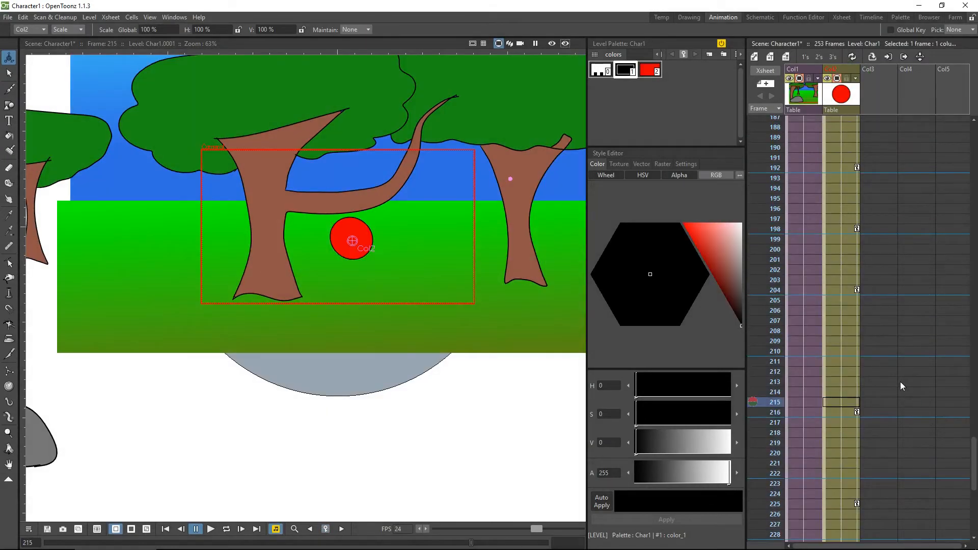
# Play the whole character animation over the background from frame 1 in camera view
pyautogui.click(165, 528)
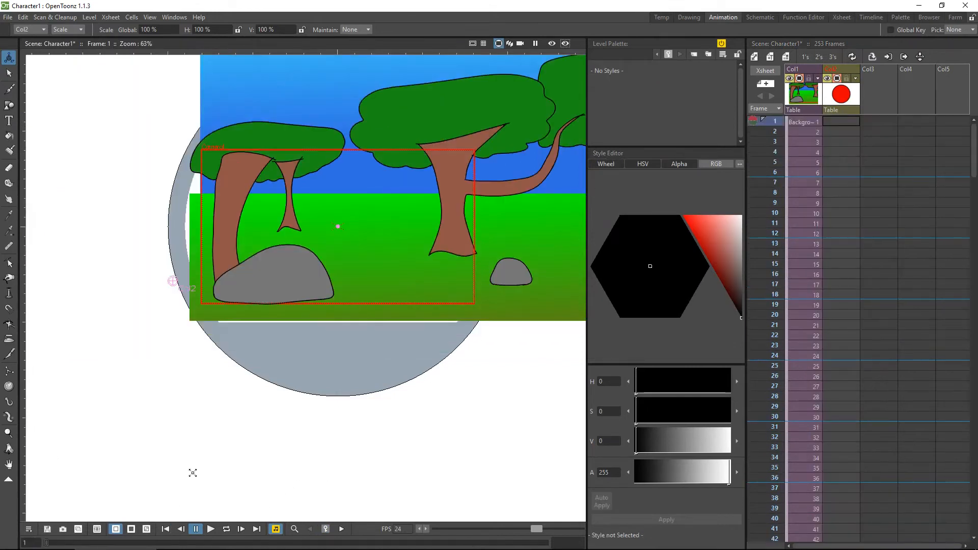
pyautogui.click(520, 44)
pyautogui.hotkey('shift', 'space')
pyautogui.moveTo(332, 192); pyautogui.dragTo(312, 140)
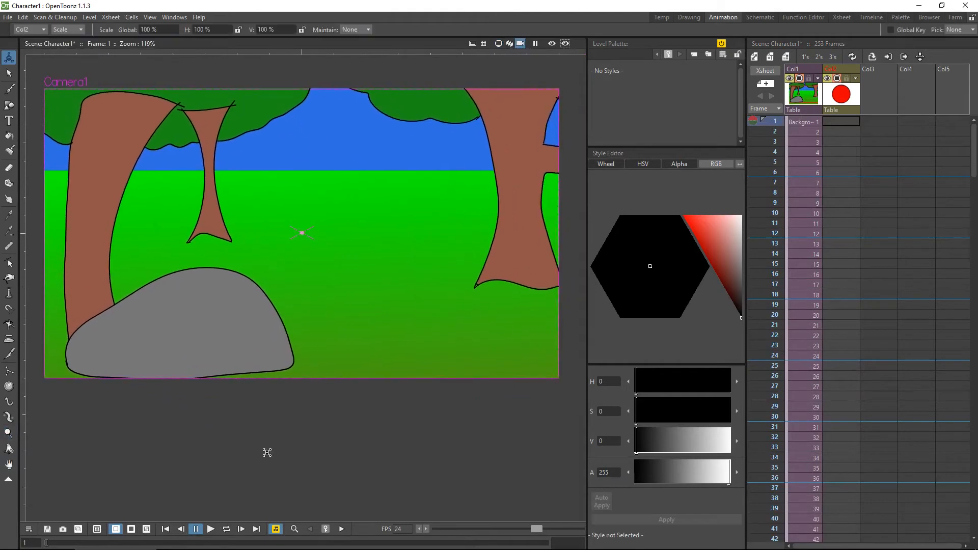
pyautogui.click(211, 528)
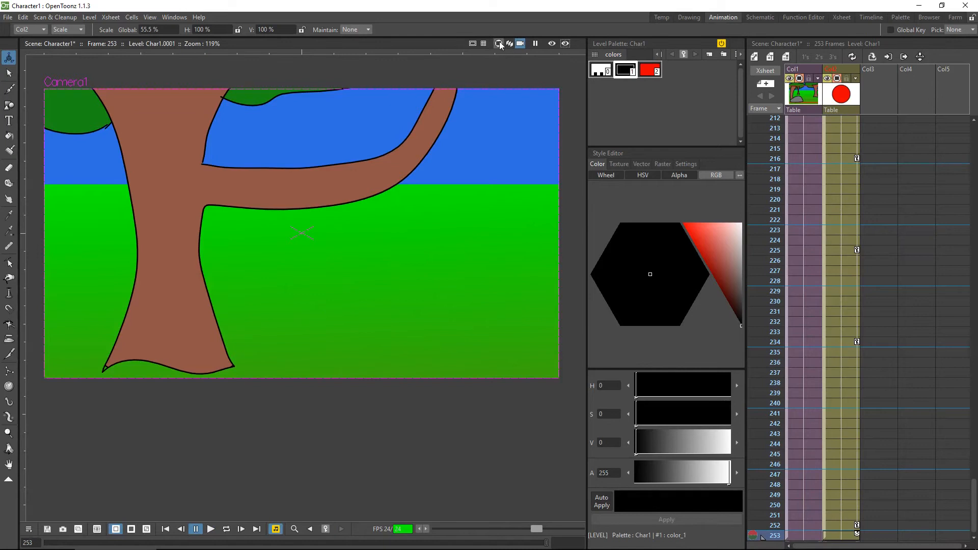
# Return to camera stand view and delete the background sub-xsheet column from the Character1 scene
pyautogui.click(500, 45)
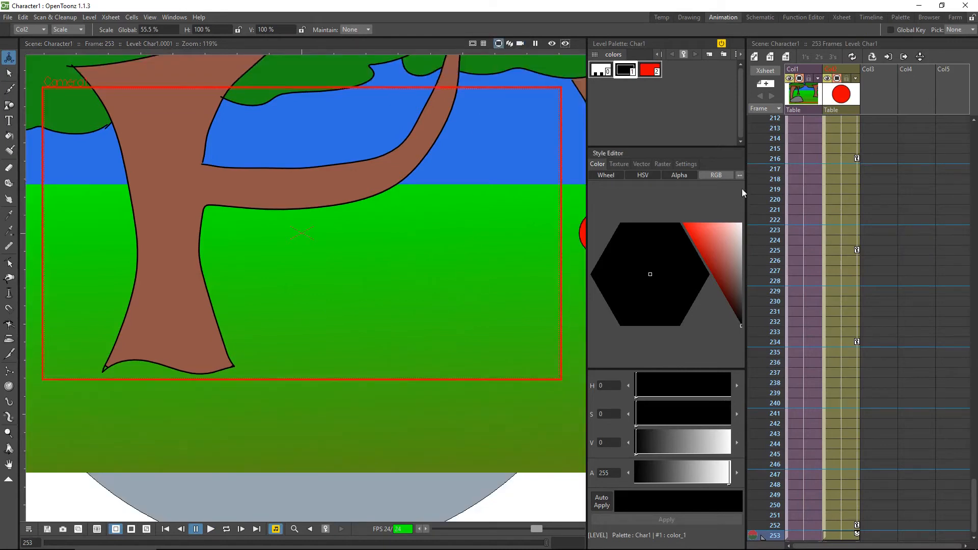
pyautogui.click(806, 77)
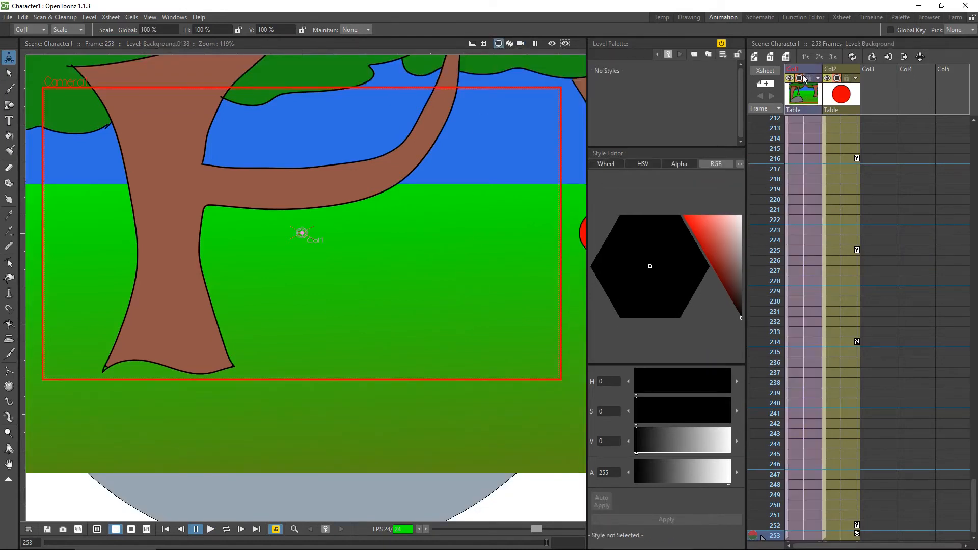
pyautogui.rightClick(799, 120)
pyautogui.click(802, 92)
pyautogui.rightClick(803, 91)
pyautogui.click(822, 125)
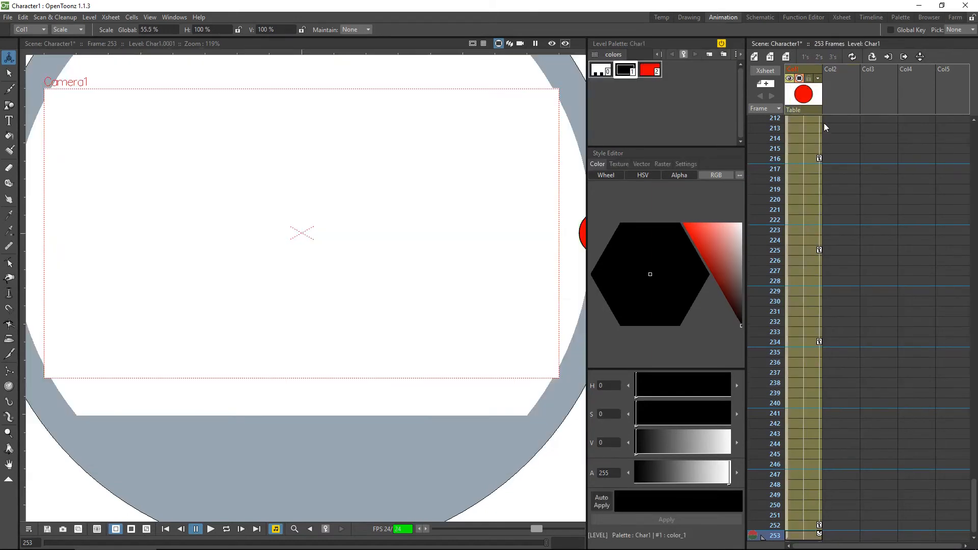
# Create a Toonz vector level named Comments at frame 138 in the second column and extend its exposure to frame 253
pyautogui.click(823, 122)
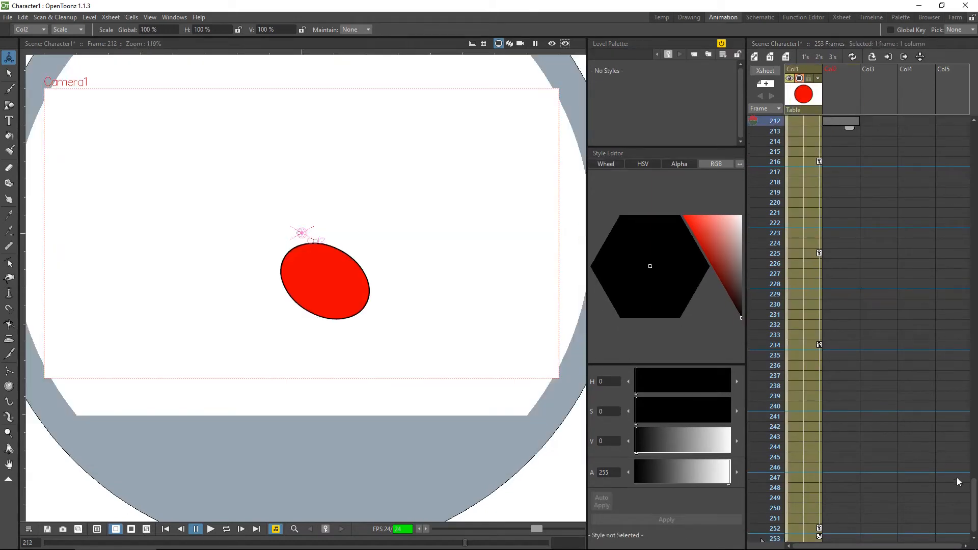
pyautogui.moveTo(974, 502); pyautogui.dragTo(974, 347)
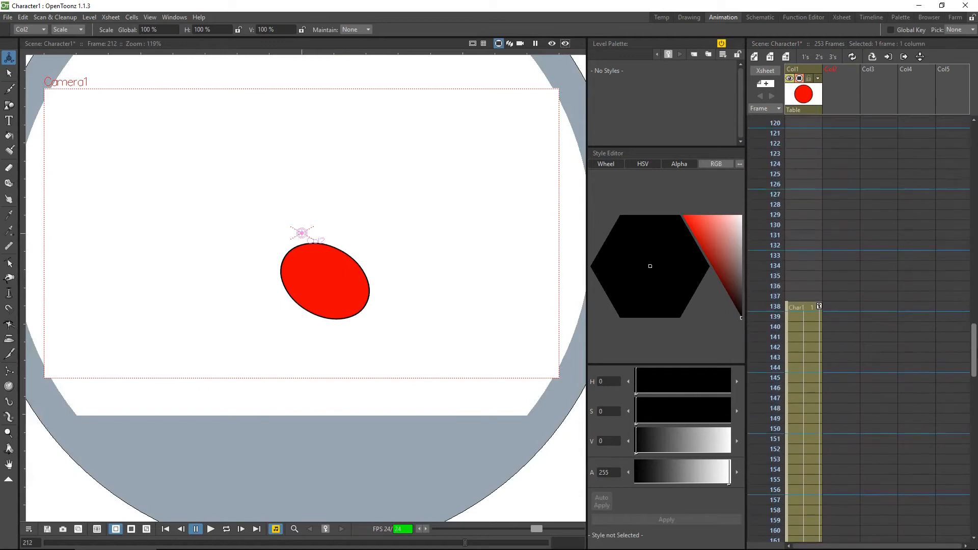
pyautogui.click(855, 307)
pyautogui.click(755, 57)
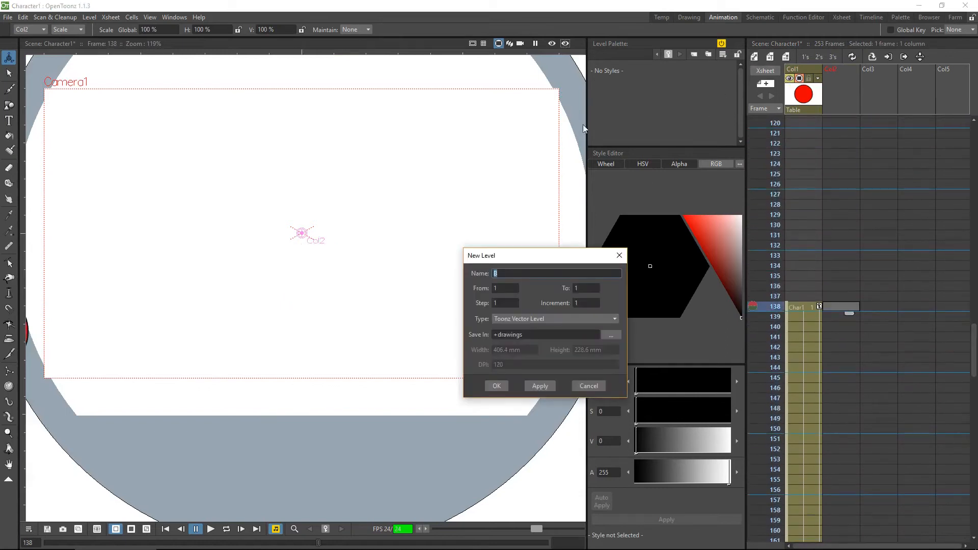
pyautogui.write('Comments')
pyautogui.click(496, 386)
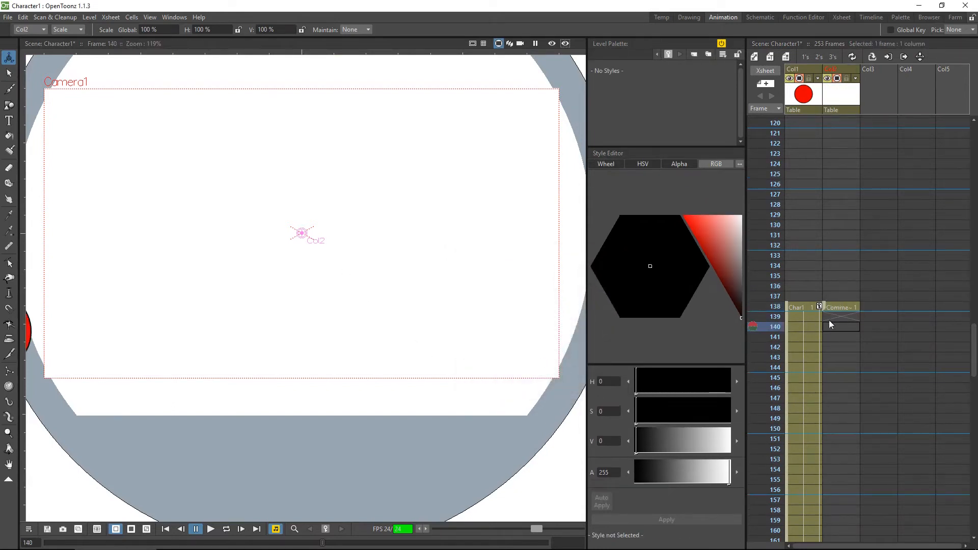
pyautogui.moveTo(849, 314); pyautogui.dragTo(836, 481)
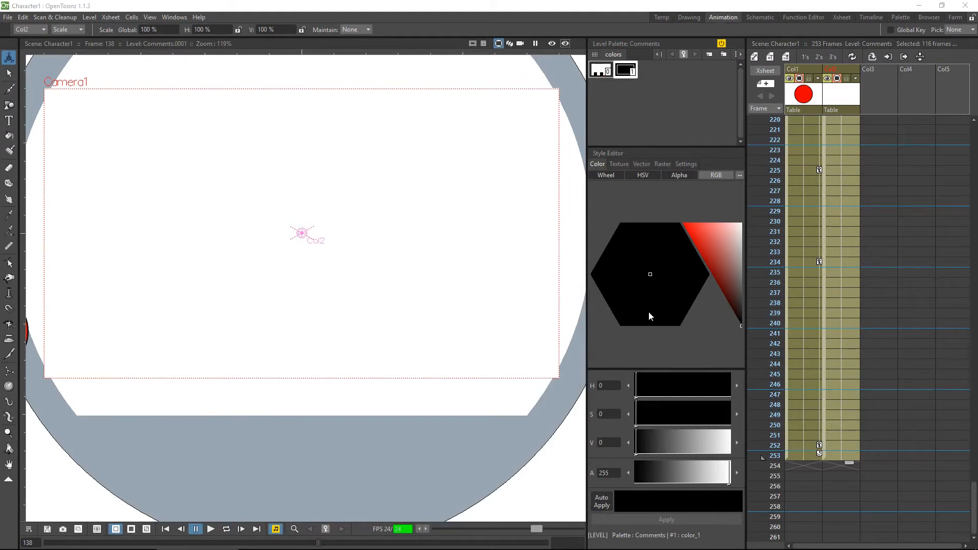
# Switch to Windows File Explorer and send the MAPProject folder in projects to a compressed (zipped) folder
pyautogui.press('super+e')
pyautogui.click(162, 134)
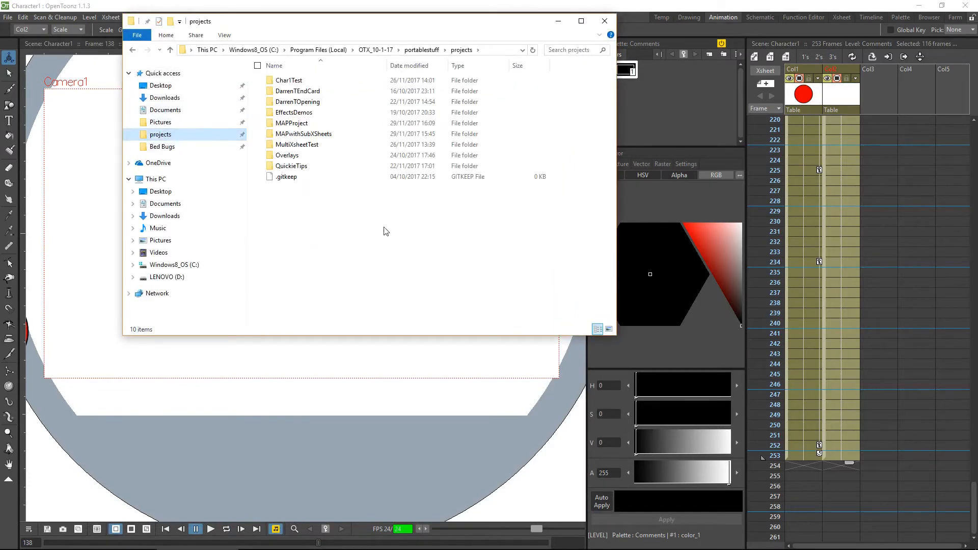
pyautogui.click(303, 125)
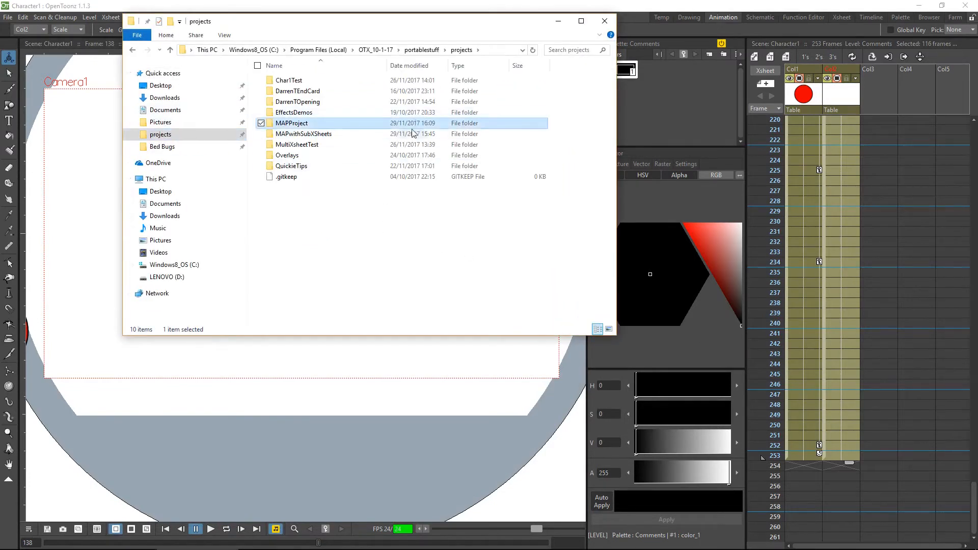
pyautogui.rightClick(295, 124)
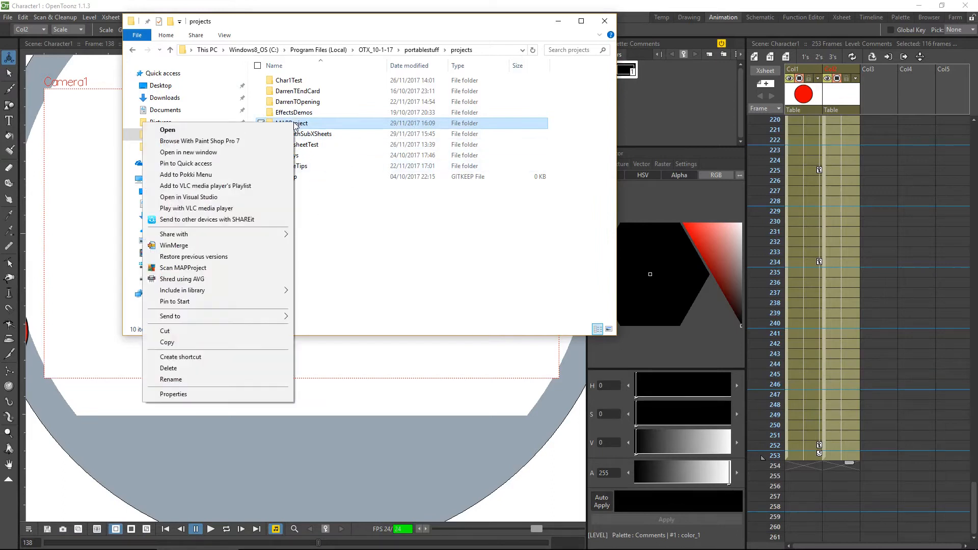
pyautogui.moveTo(255, 316)
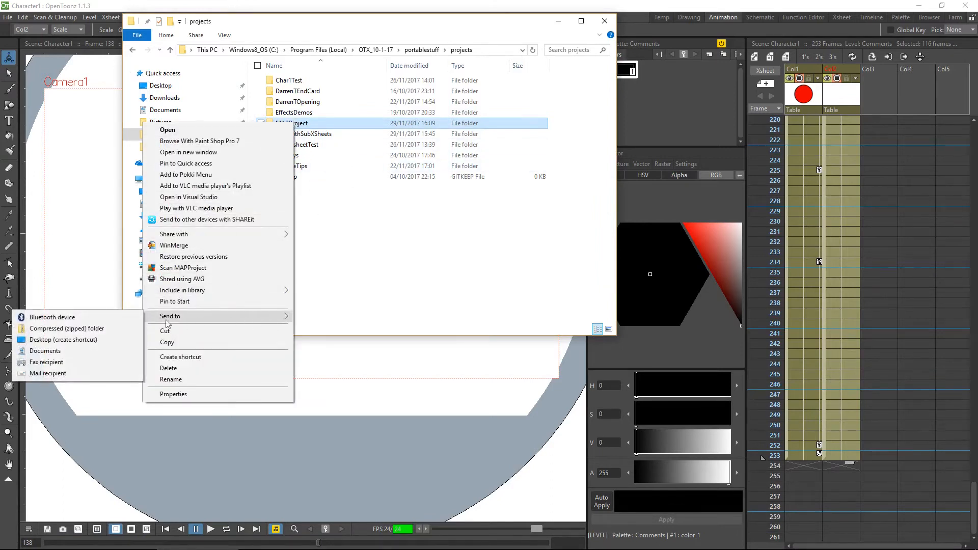
pyautogui.click(105, 329)
pyautogui.press('Return')
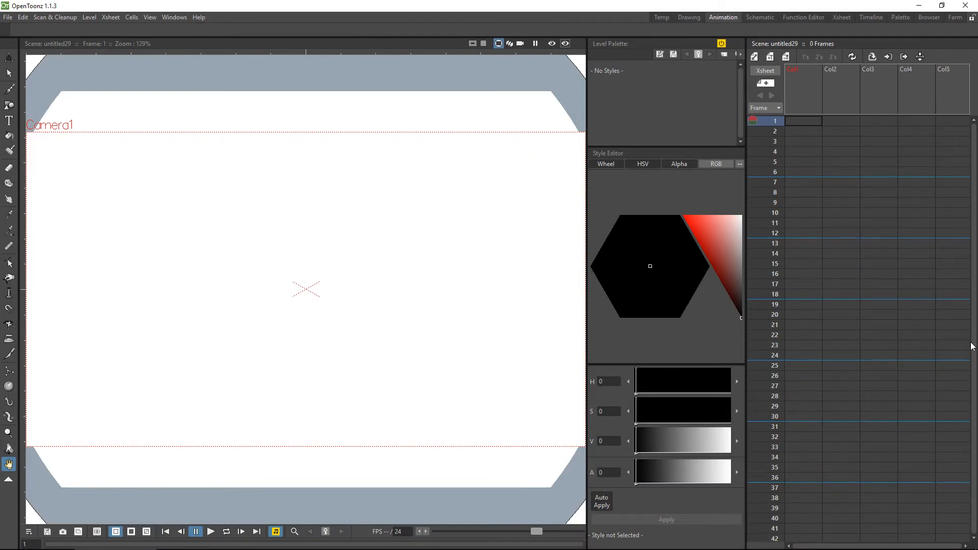
# Create a new OpenToonz project named InTheFieldsMAP with the default folder settings
pyautogui.click(8, 17)
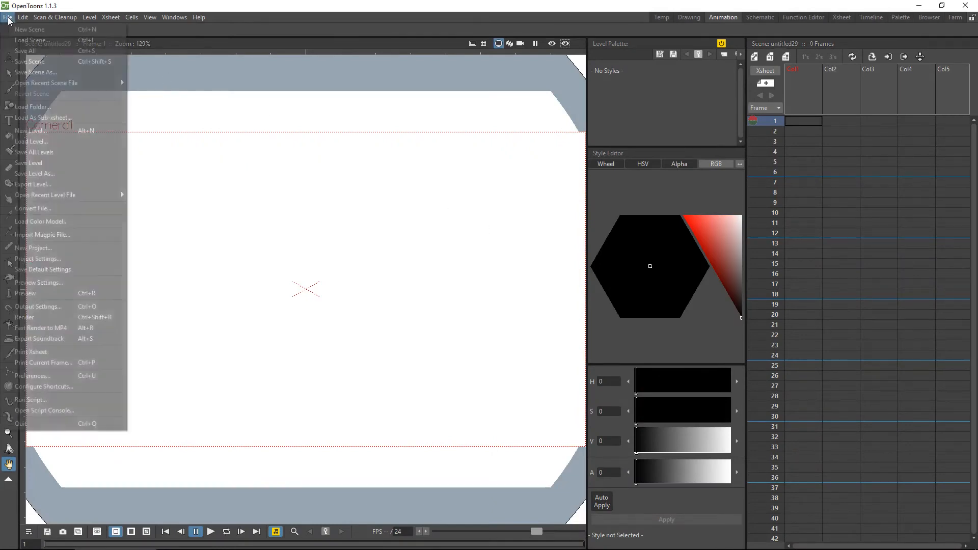
pyautogui.click(117, 250)
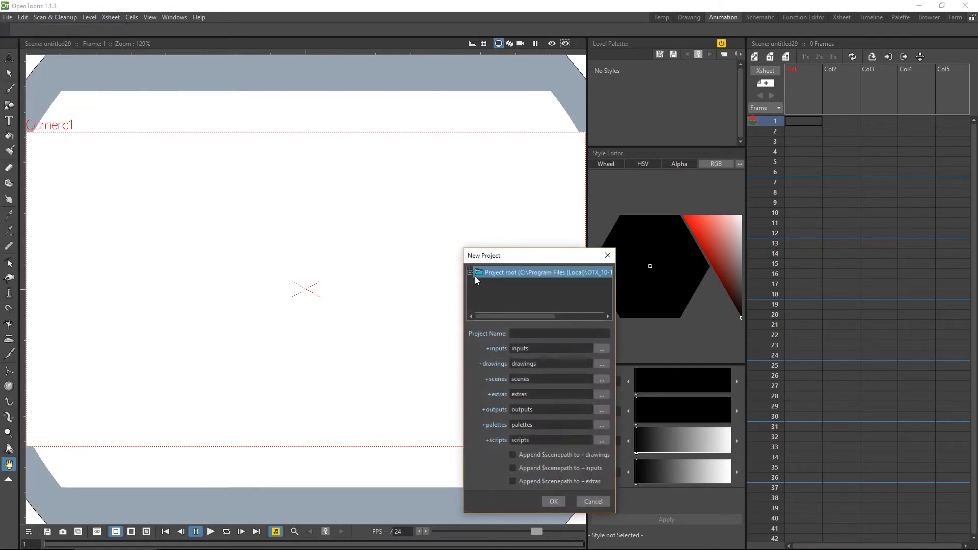
pyautogui.click(532, 334)
pyautogui.write('InTheFieldsMAP')
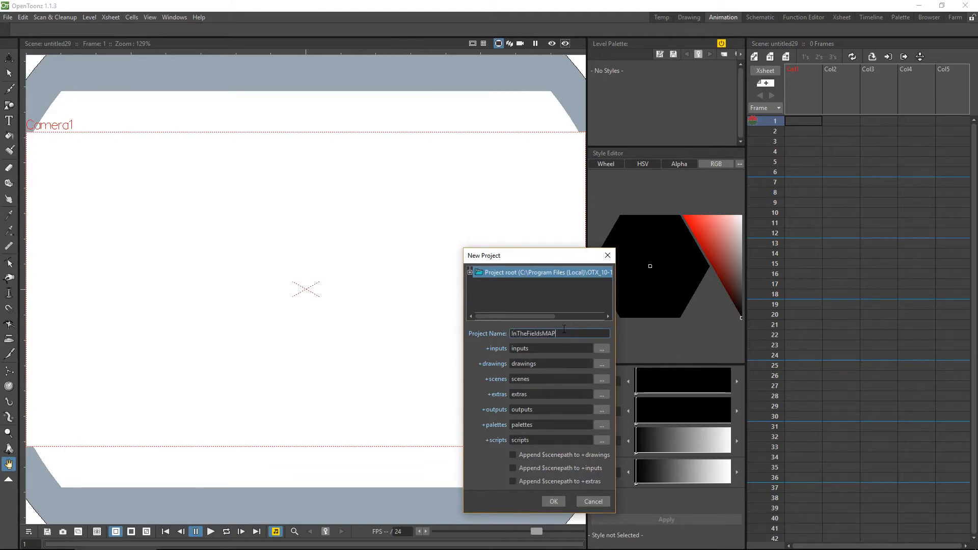
pyautogui.click(553, 502)
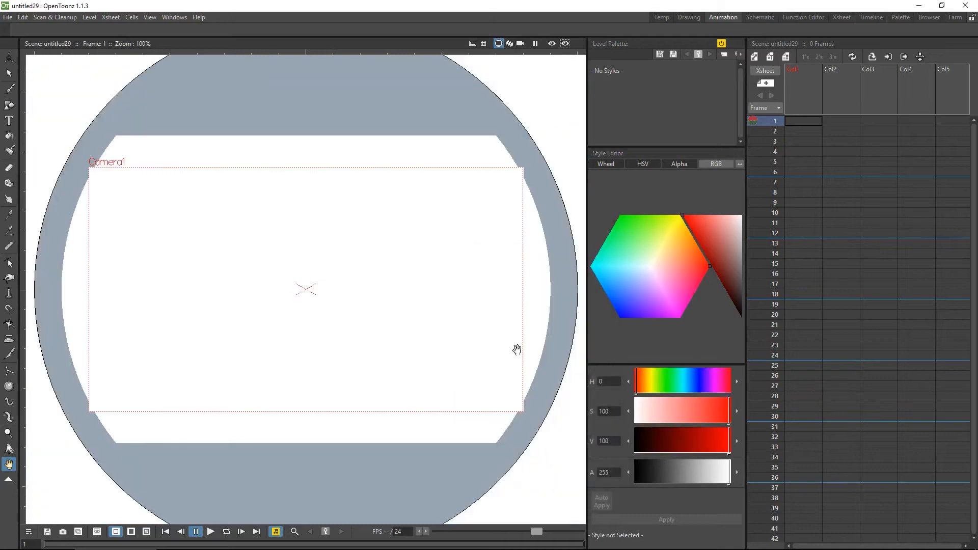
# Save the empty scene as InTheFieldsSc1 in the InTheFieldsMAP project's scenes folder
pyautogui.hotkey('ctrl', 's')
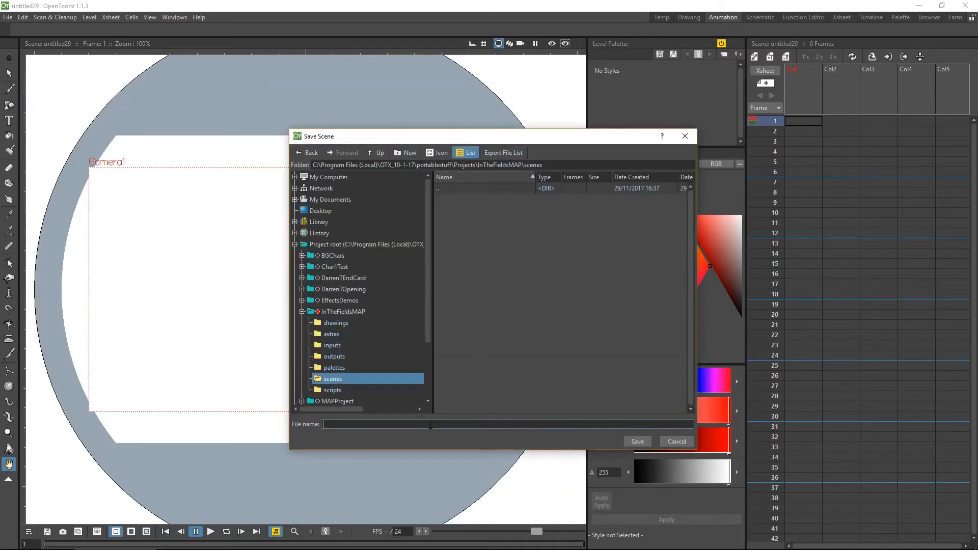
pyautogui.write('InThe')
pyautogui.click(637, 442)
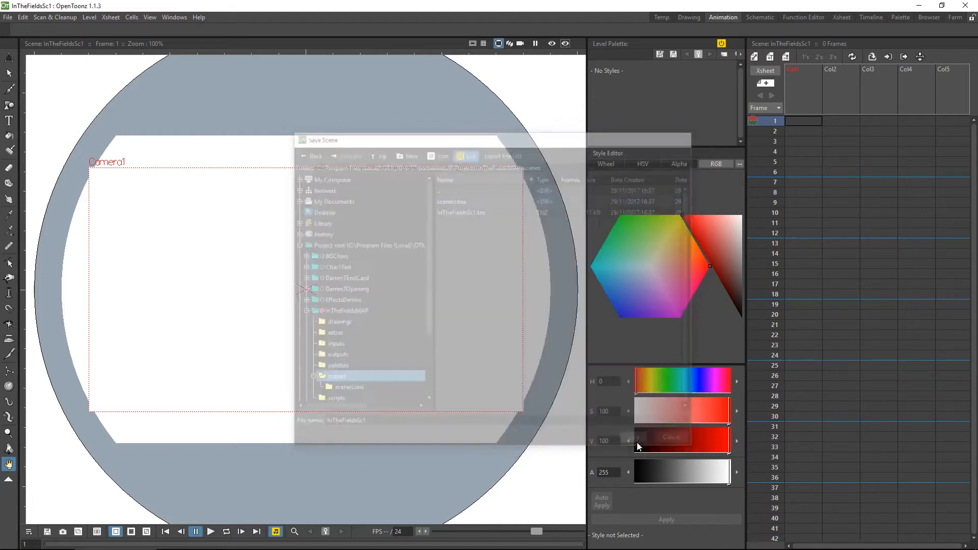
# Load Background.tnz from the MAPwithSubXSheets project's scenes folder as a sub-xsheet in the first column
pyautogui.click(7, 17)
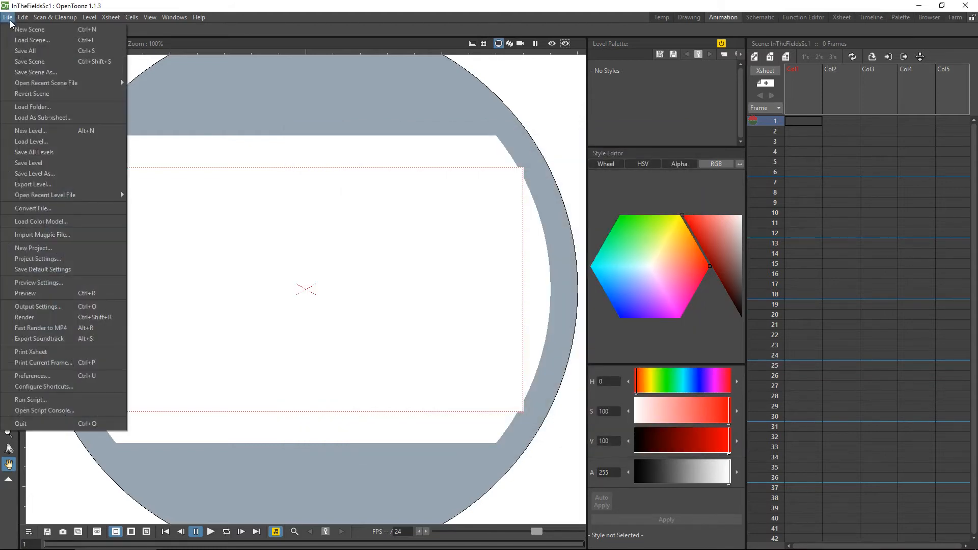
pyautogui.click(69, 118)
pyautogui.click(303, 323)
pyautogui.scroll(-1, 332, 338)
pyautogui.click(334, 356)
pyautogui.click(302, 288)
pyautogui.click(302, 335)
pyautogui.click(334, 401)
pyautogui.click(460, 211)
pyautogui.click(637, 442)
# Load the Character1 scene from the MAPProject project as a second sub-xsheet, keeping it in its original location
pyautogui.click(7, 17)
pyautogui.click(70, 118)
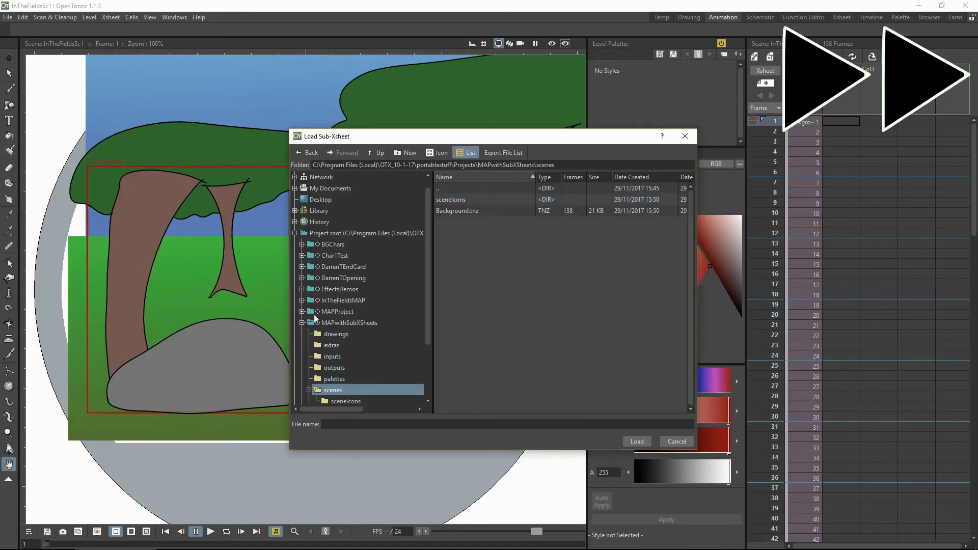
pyautogui.click(332, 379)
pyautogui.click(454, 211)
pyautogui.click(637, 442)
pyautogui.click(488, 295)
# Load BGCharacters.tnz from the BGChars project as a third sub-xsheet, keeping it in its original location
pyautogui.click(70, 118)
pyautogui.click(302, 255)
pyautogui.click(333, 323)
pyautogui.click(455, 211)
pyautogui.click(636, 442)
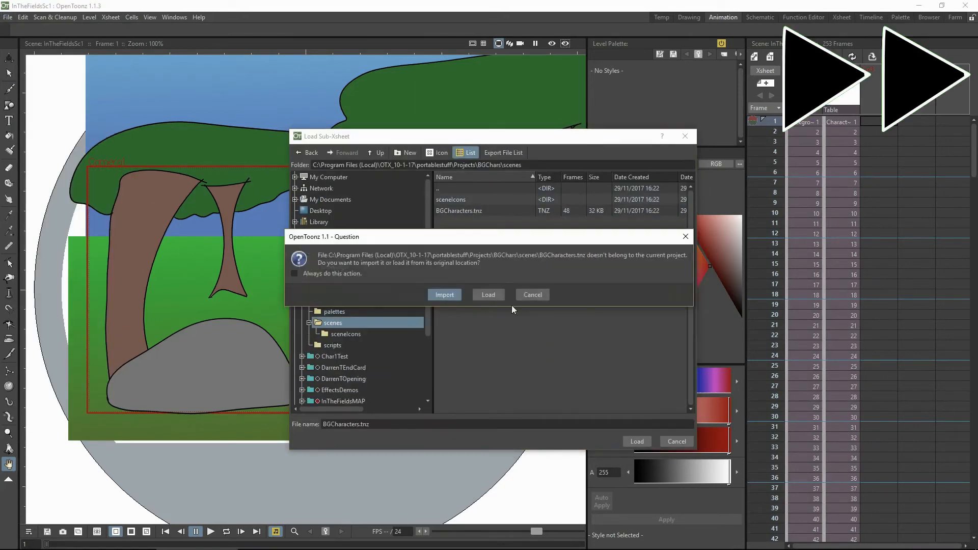
pyautogui.click(491, 290)
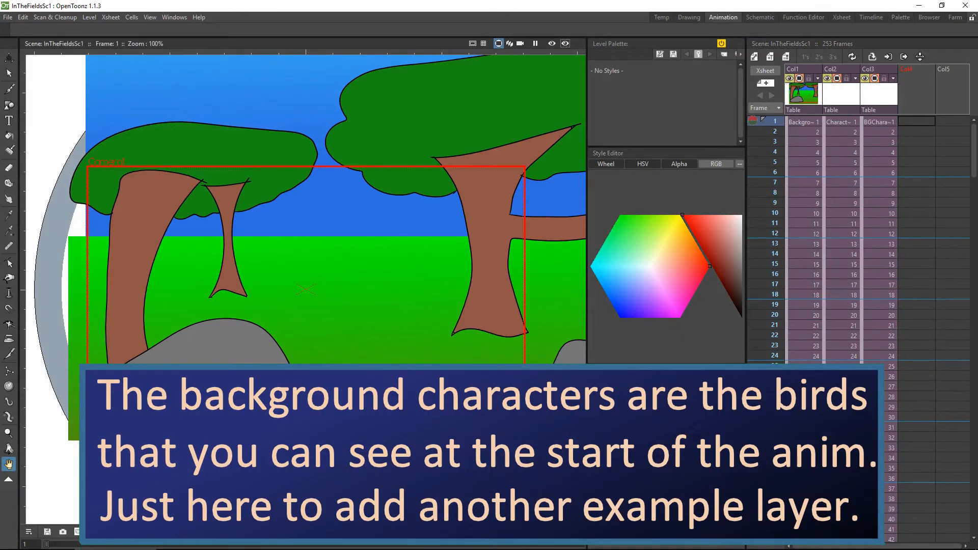
# Play the combined InTheFieldsSc1 scene in camera view
pyautogui.click(520, 44)
pyautogui.hotkey('shift', 'space')
pyautogui.moveTo(377, 198); pyautogui.dragTo(360, 124)
pyautogui.press('space')
pyautogui.click(210, 531)
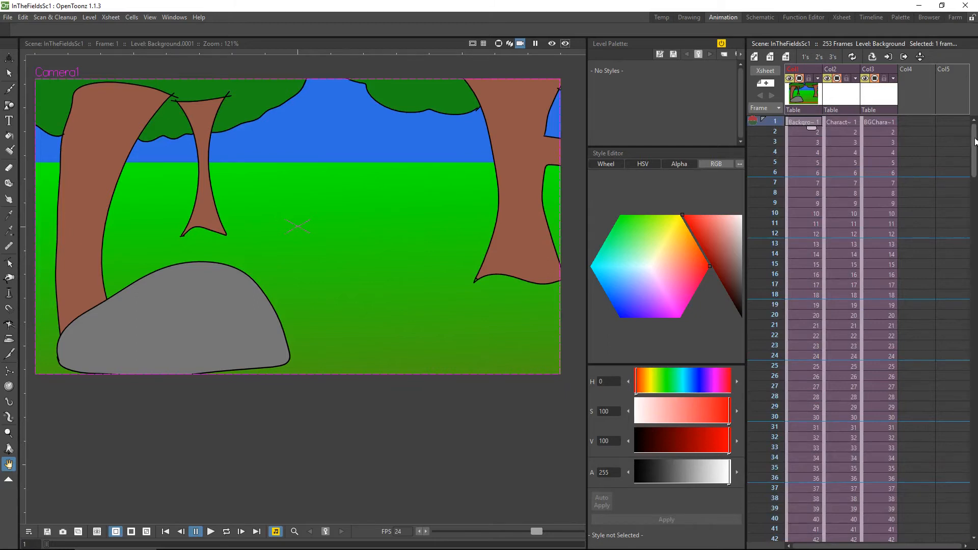
# Extend the last Background frame, 138, as a hold through frame 253
pyautogui.moveTo(973, 143); pyautogui.dragTo(969, 345)
pyautogui.scroll(-2, 959, 339)
pyautogui.click(806, 206)
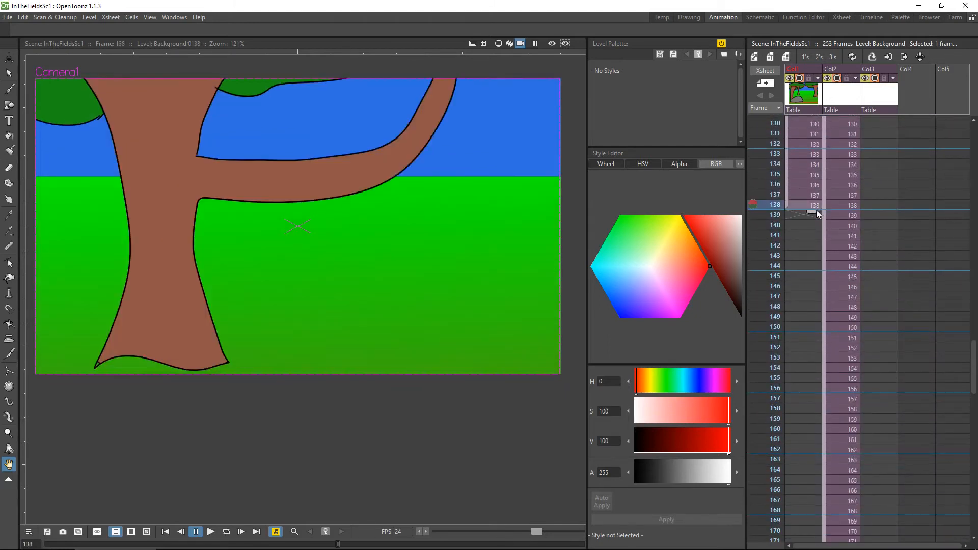
pyautogui.moveTo(806, 340); pyautogui.dragTo(811, 539)
# Play the combined scene from its first frame in camera view to check the extended background
pyautogui.moveTo(975, 501); pyautogui.dragTo(975, 152)
pyautogui.click(165, 531)
pyautogui.click(210, 531)
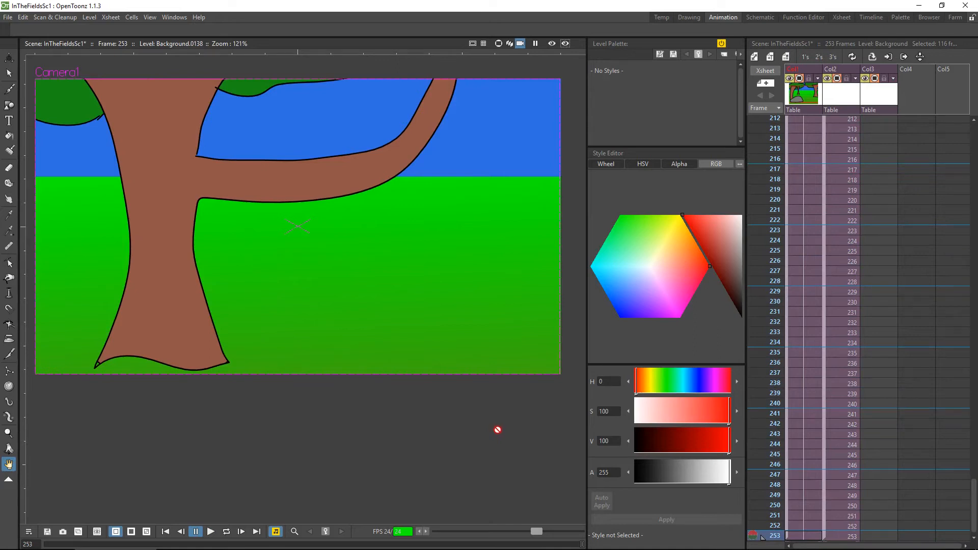
pyautogui.moveTo(974, 502); pyautogui.dragTo(940, 141)
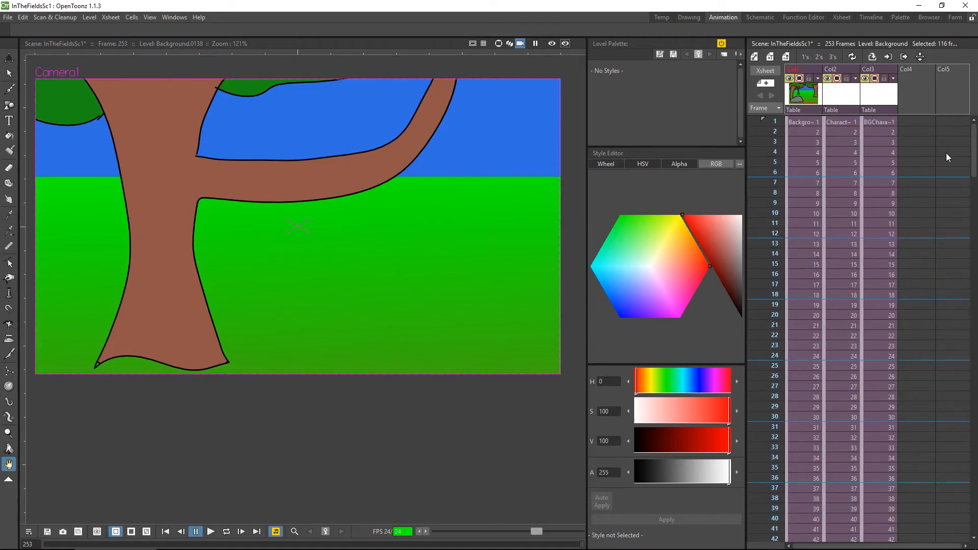
# In the Schematic room, create a Toonz vector level named BlackBG at frame 1 of the empty fourth column
pyautogui.click(760, 17)
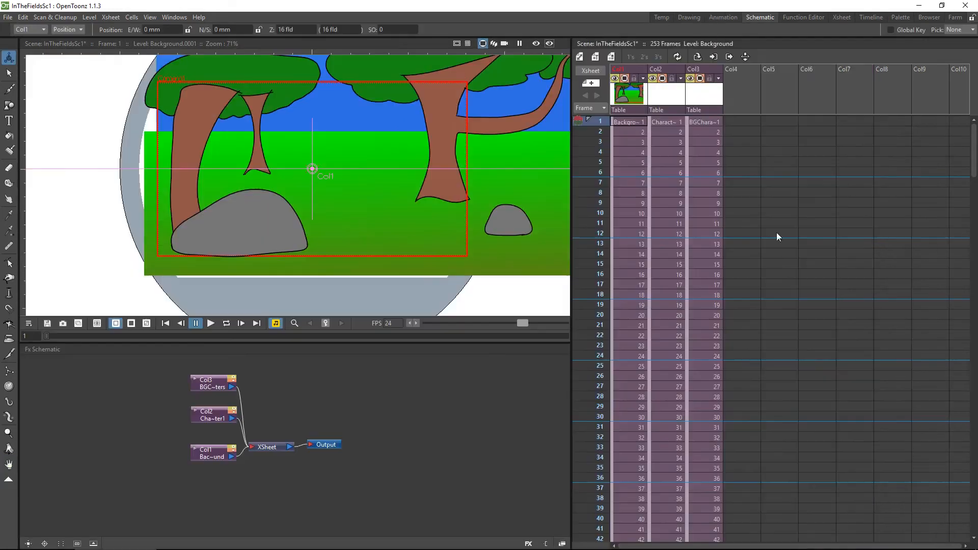
pyautogui.click(732, 121)
pyautogui.click(581, 56)
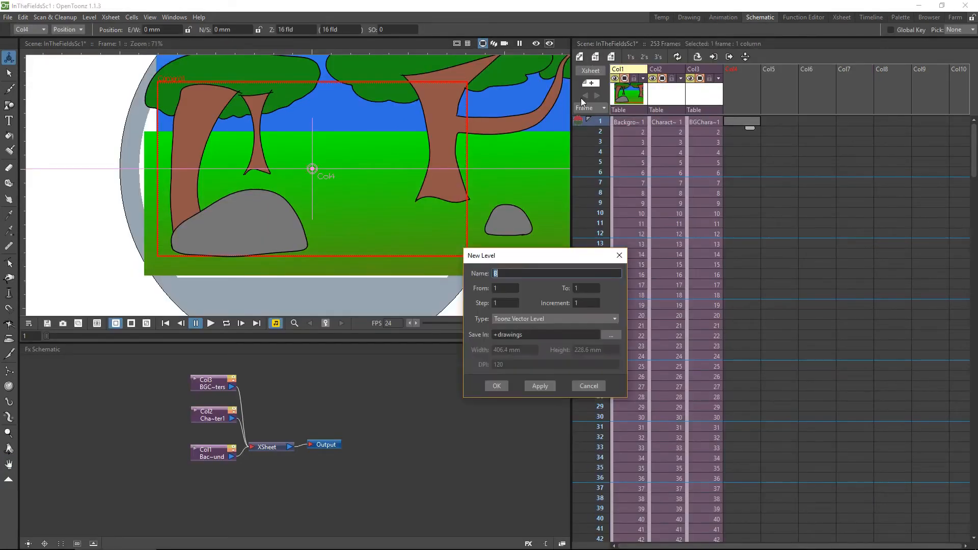
pyautogui.write('lac')
pyautogui.write('BG')
pyautogui.click(495, 388)
# Move the BlackBG column to the first position and draw a filled black rectangle slightly larger than the camera frame
pyautogui.moveTo(759, 93); pyautogui.dragTo(646, 93)
pyautogui.click(629, 123)
pyautogui.click(8, 105)
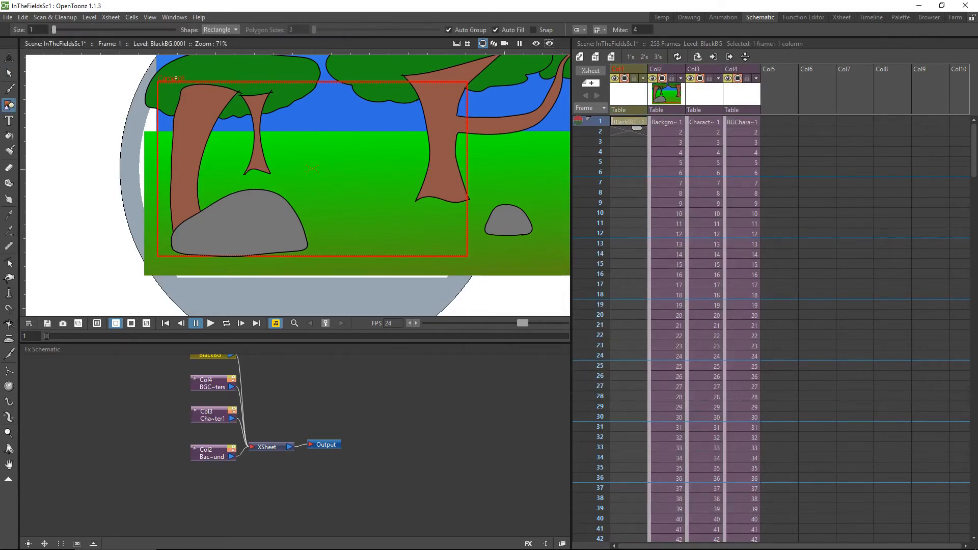
pyautogui.moveTo(152, 77); pyautogui.dragTo(488, 265)
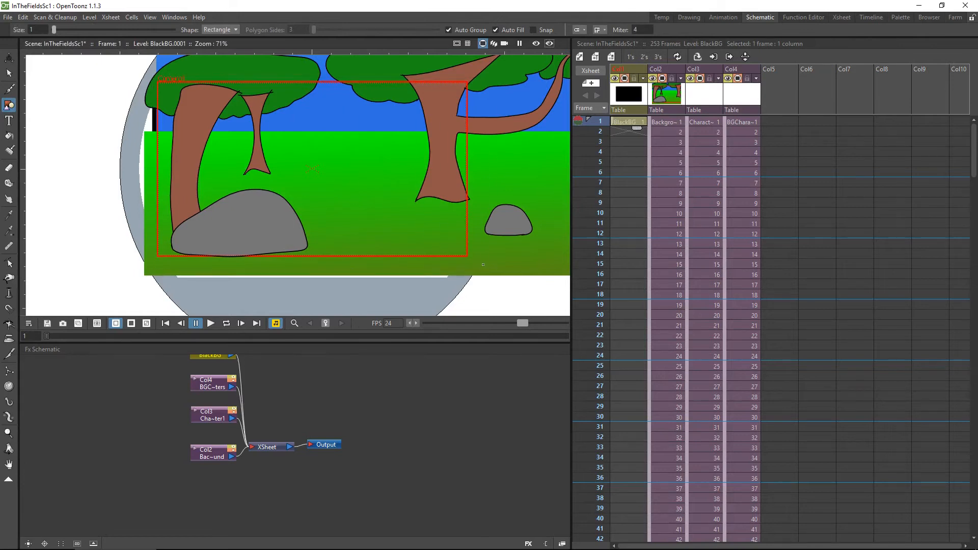
# Extend the BlackBG drawing in the first column through frame 12
pyautogui.click(630, 76)
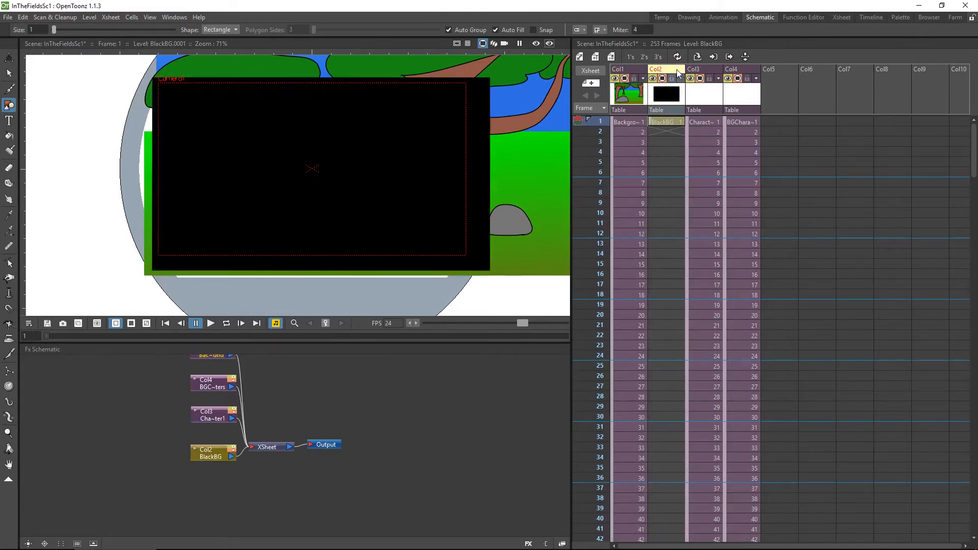
pyautogui.click(627, 121)
pyautogui.moveTo(634, 128); pyautogui.dragTo(632, 242)
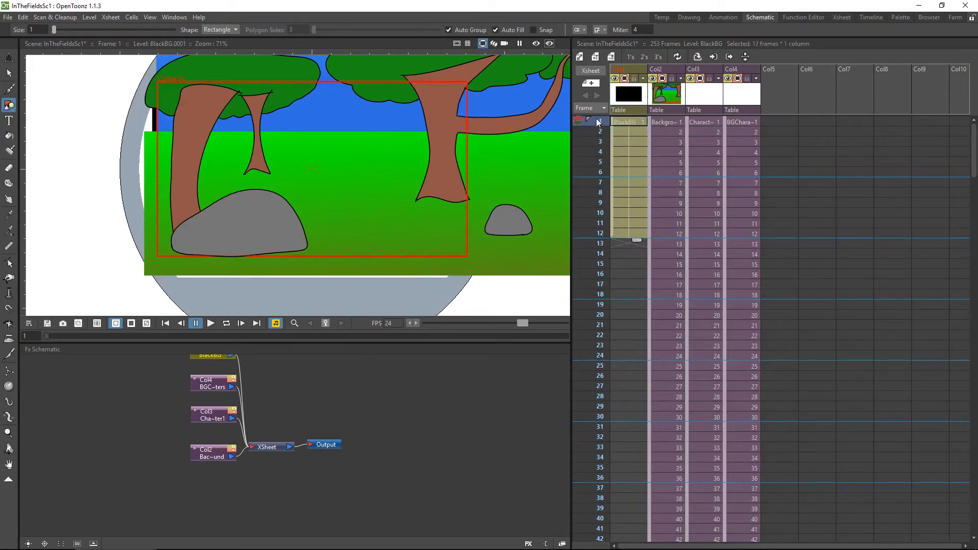
# Add a Transparency effect to the BlackBG node in the Fx Schematic
pyautogui.click(304, 385)
pyautogui.press('Up')
pyautogui.press('Up')
pyautogui.press('Up')
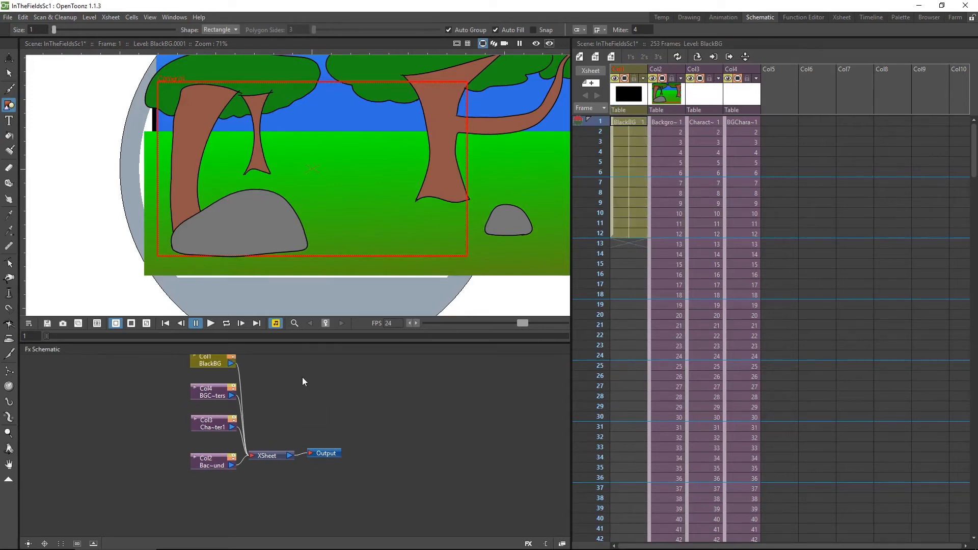
pyautogui.click(209, 378)
pyautogui.rightClick(209, 380)
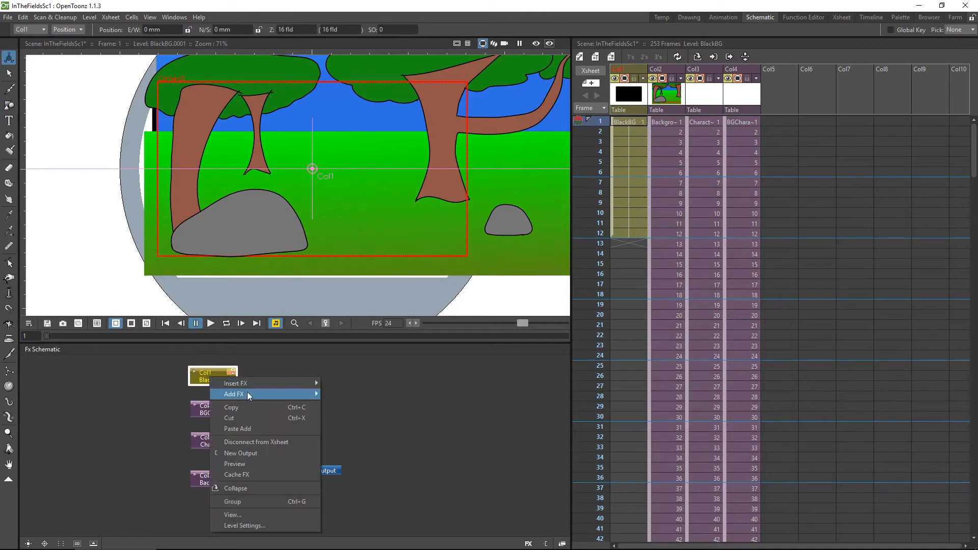
pyautogui.moveTo(250, 395)
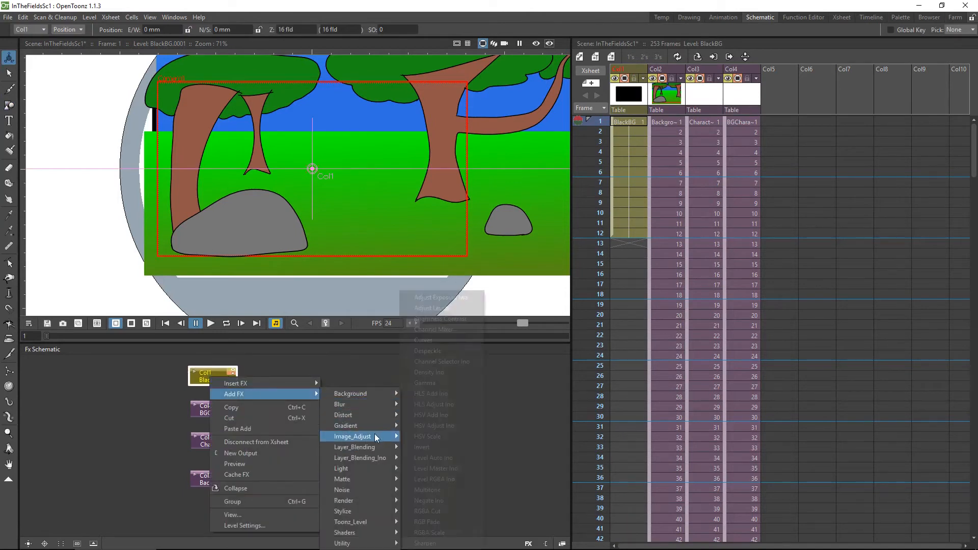
pyautogui.moveTo(375, 449)
pyautogui.click(432, 543)
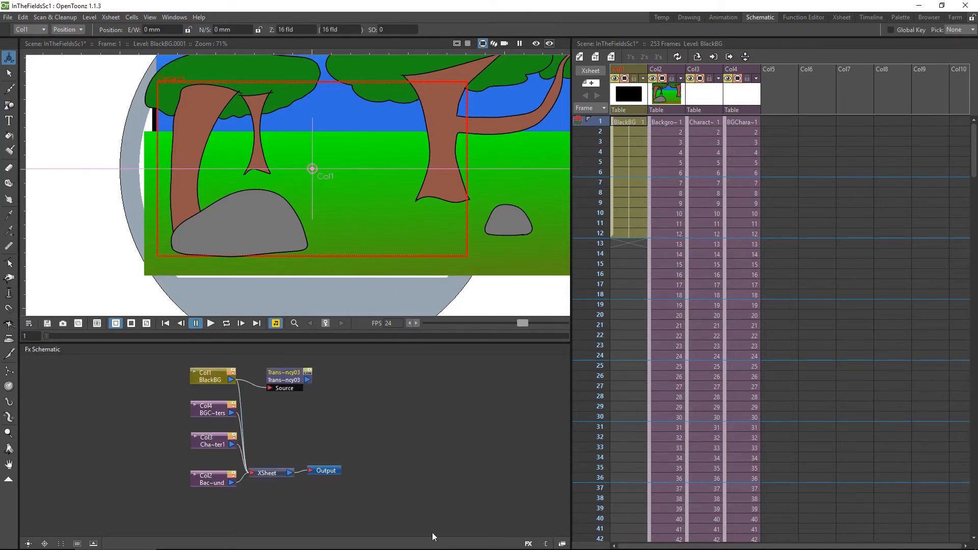
# Connect the Transparency effect's output to the XSheet node and delete the direct link from BlackBG to XSheet
pyautogui.moveTo(210, 382)
pyautogui.mouseDown()
pyautogui.moveTo(183, 380)
pyautogui.moveTo(206, 373)
pyautogui.mouseUp()
pyautogui.moveTo(308, 379); pyautogui.dragTo(251, 473)
pyautogui.moveTo(333, 478); pyautogui.dragTo(377, 459)
pyautogui.click(295, 399)
pyautogui.click(286, 408)
pyautogui.press('Delete')
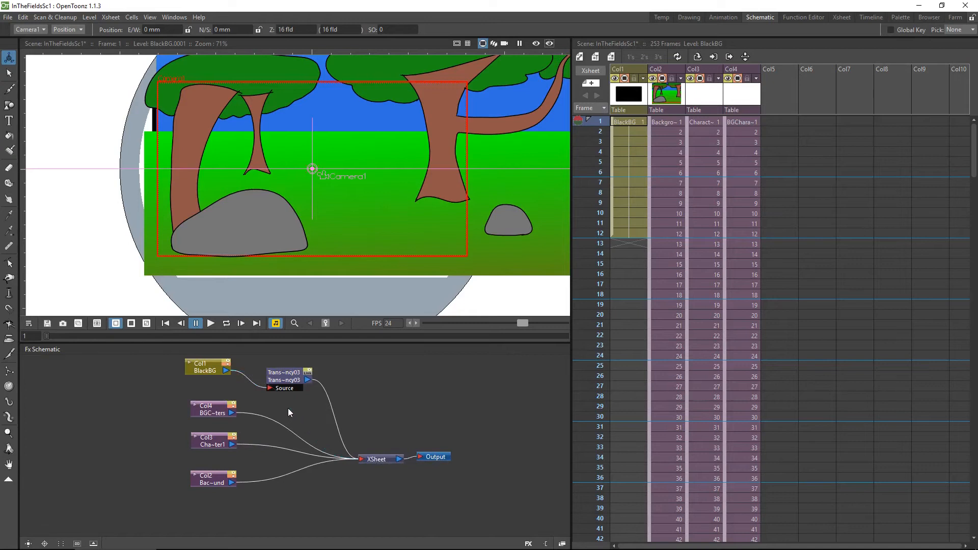
# Move the BlackBG column to the fourth position, after the BGCharacters column
pyautogui.moveTo(286, 376)
pyautogui.mouseDown()
pyautogui.moveTo(287, 362)
pyautogui.moveTo(286, 378)
pyautogui.mouseUp()
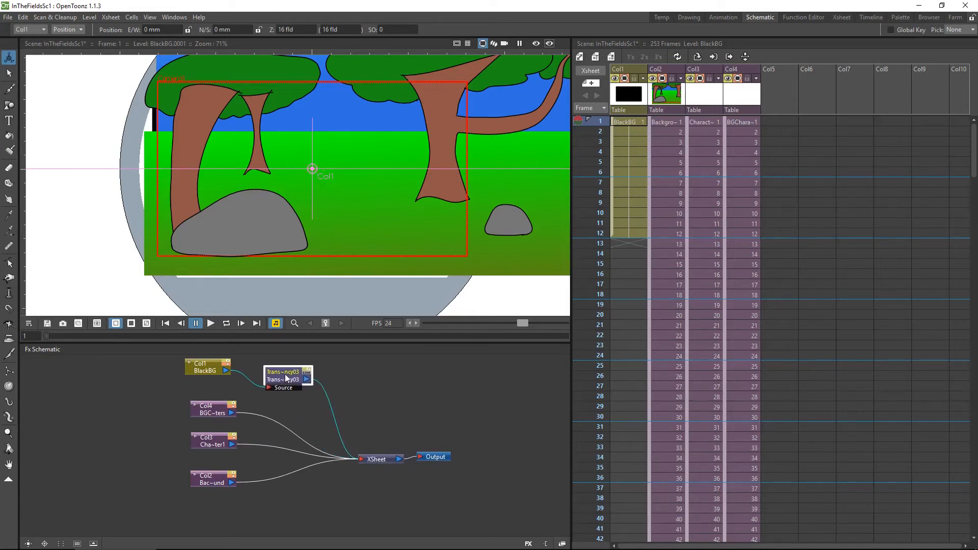
pyautogui.moveTo(617, 71); pyautogui.dragTo(742, 70)
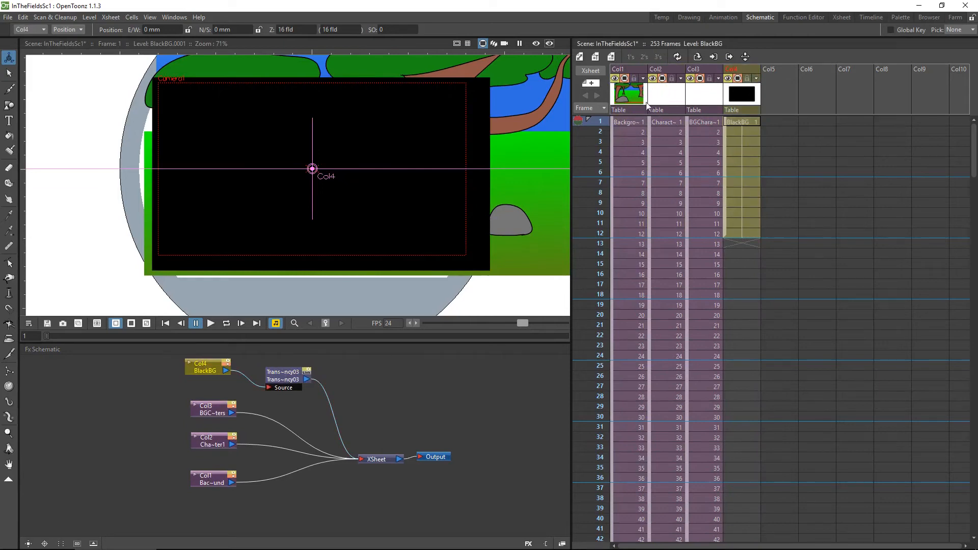
# With preview on, key the Transparency effect's intensity at 0 on frame 1 and at 100 on frame 12
pyautogui.doubleClick(284, 379)
pyautogui.moveTo(490, 244); pyautogui.dragTo(528, 306)
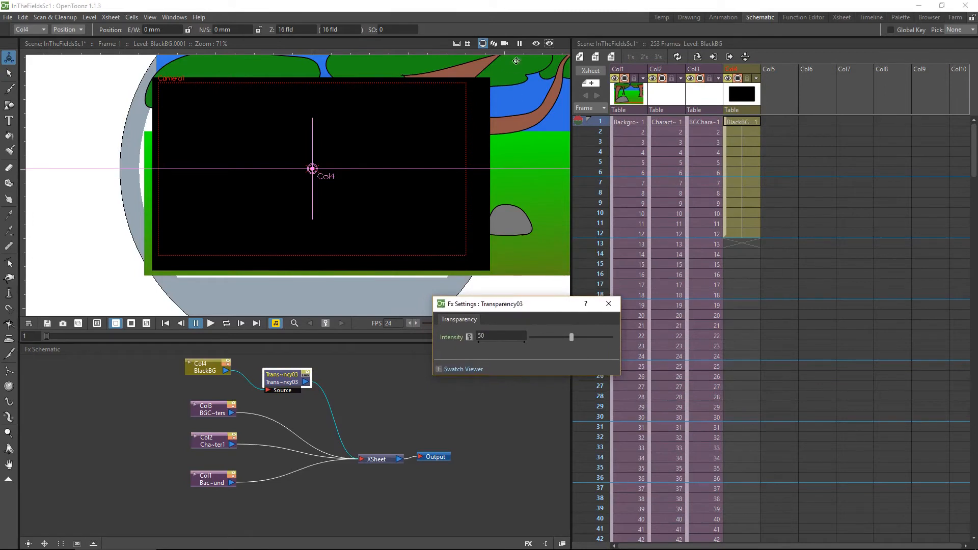
pyautogui.click(536, 43)
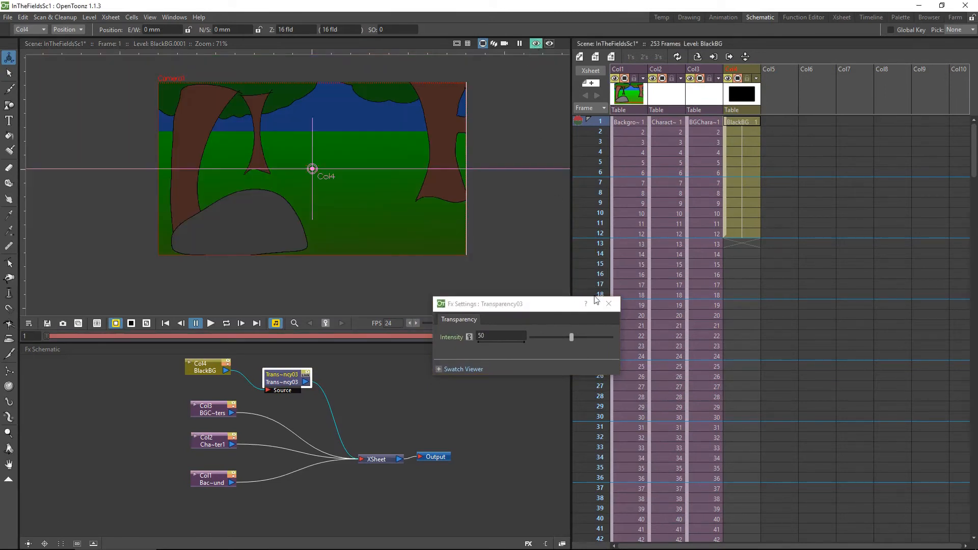
pyautogui.moveTo(570, 338); pyautogui.dragTo(536, 338)
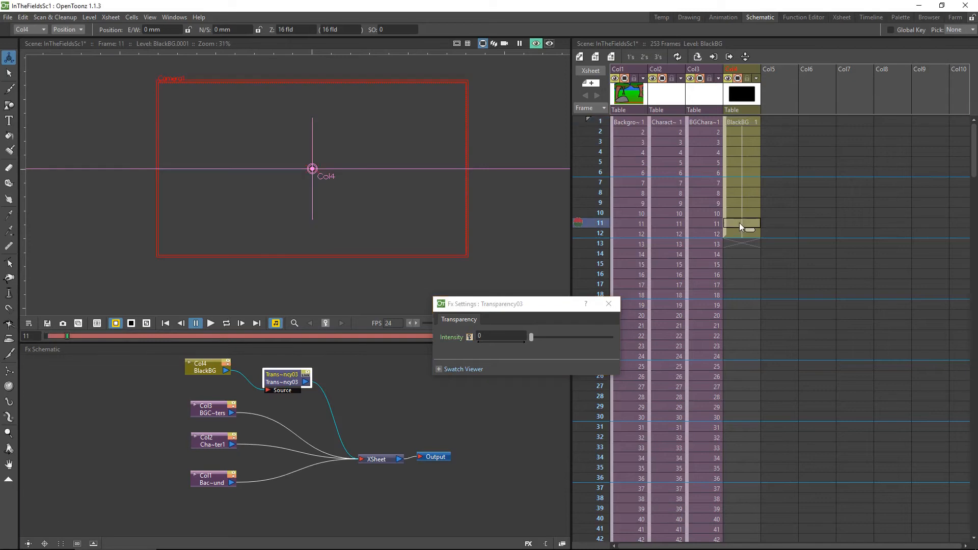
pyautogui.click(742, 233)
pyautogui.moveTo(531, 337); pyautogui.dragTo(620, 335)
pyautogui.click(468, 338)
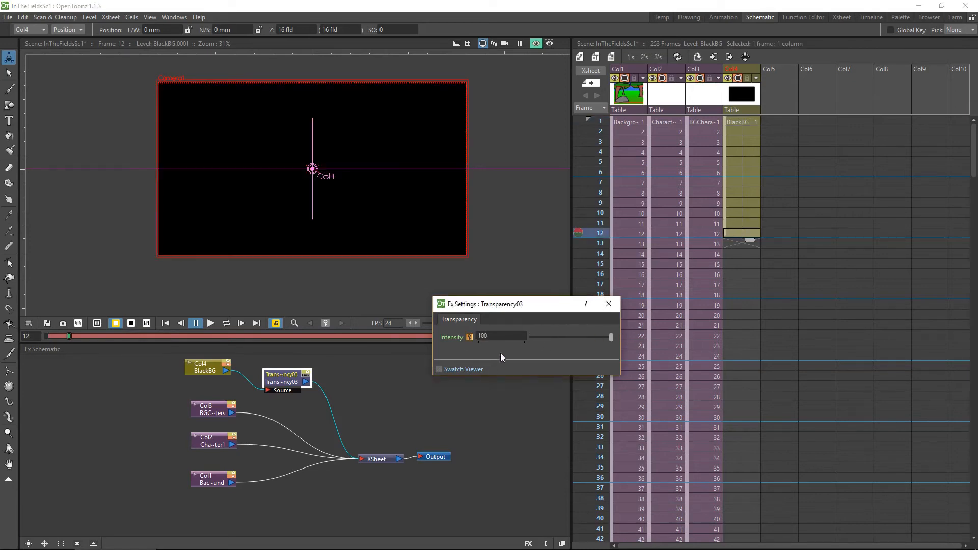
pyautogui.click(609, 304)
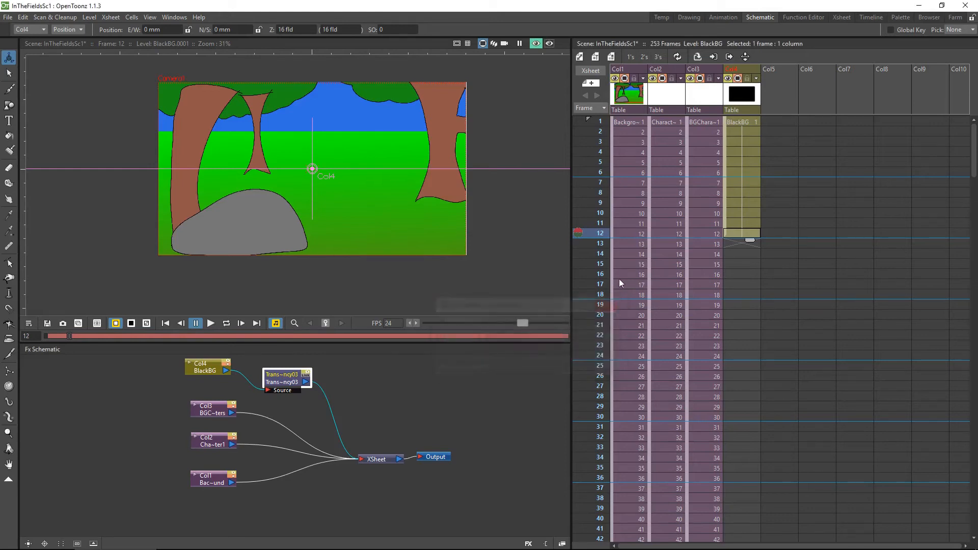
# Check the black fade over the first frames in the viewer preview, and play the rendered scene preview
pyautogui.click(597, 122)
pyautogui.click(597, 143)
pyautogui.moveTo(597, 145)
pyautogui.mouseDown()
pyautogui.moveTo(599, 228)
pyautogui.moveTo(598, 140)
pyautogui.moveTo(692, 90)
pyautogui.mouseUp()
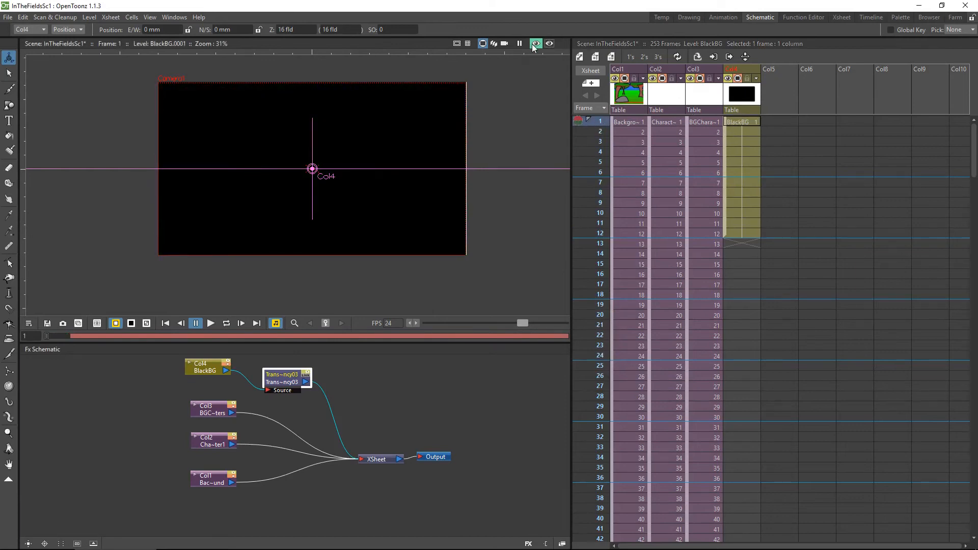
pyautogui.click(535, 44)
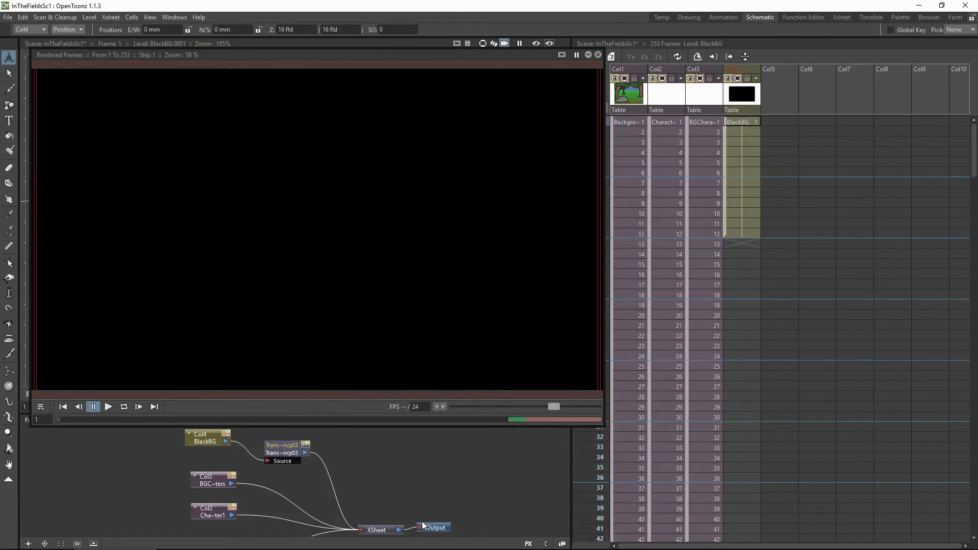
pyautogui.click(108, 406)
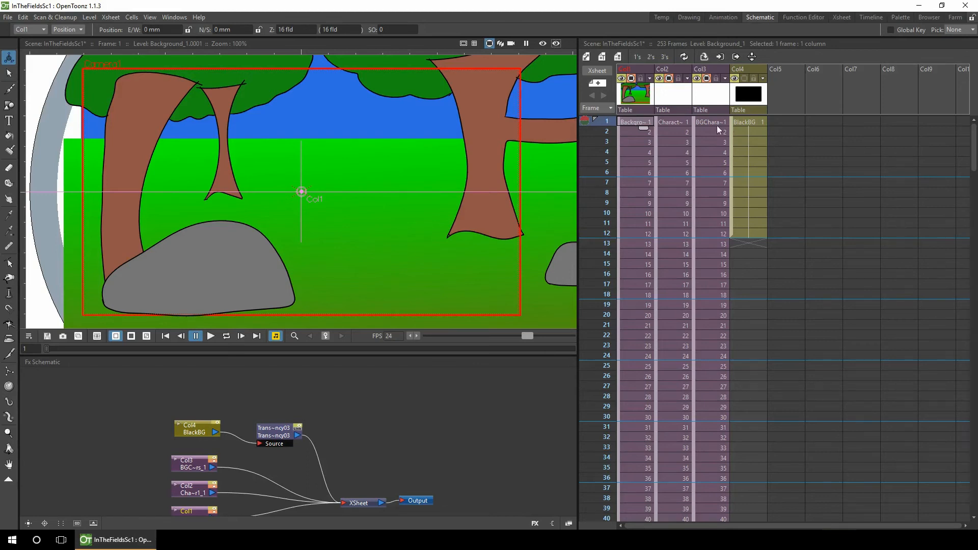
# Open the Character1 sub-xsheet and play and scrub through the ball's bouncing animation
pyautogui.click(674, 143)
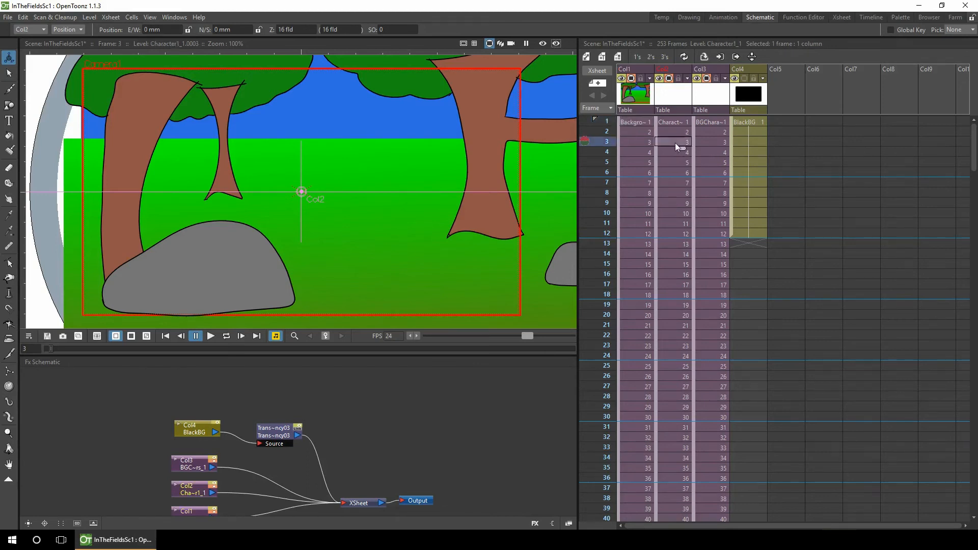
pyautogui.click(720, 57)
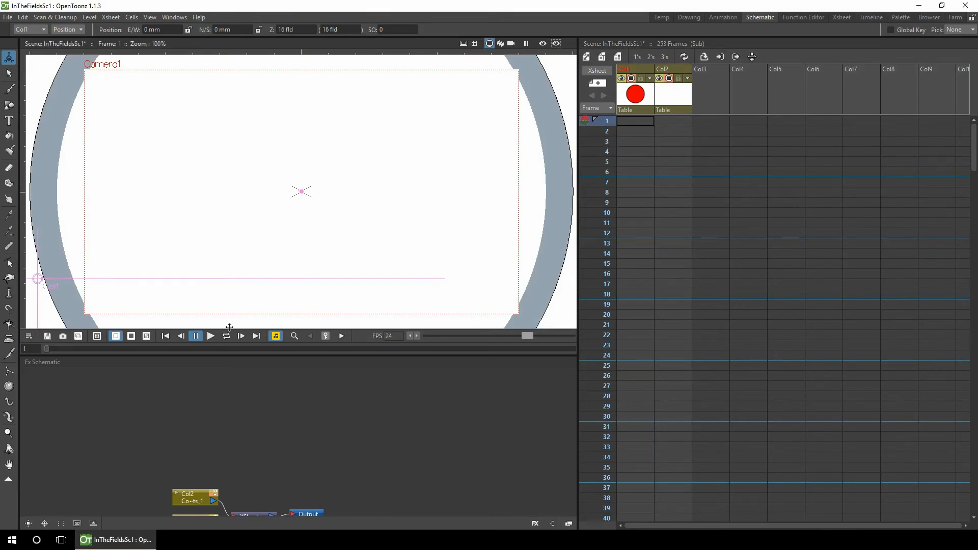
pyautogui.click(208, 336)
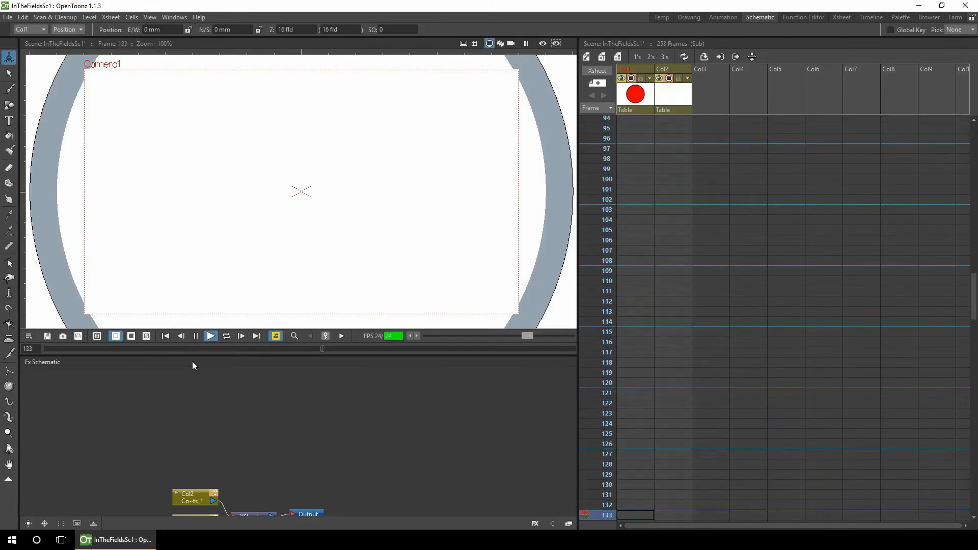
pyautogui.click(196, 337)
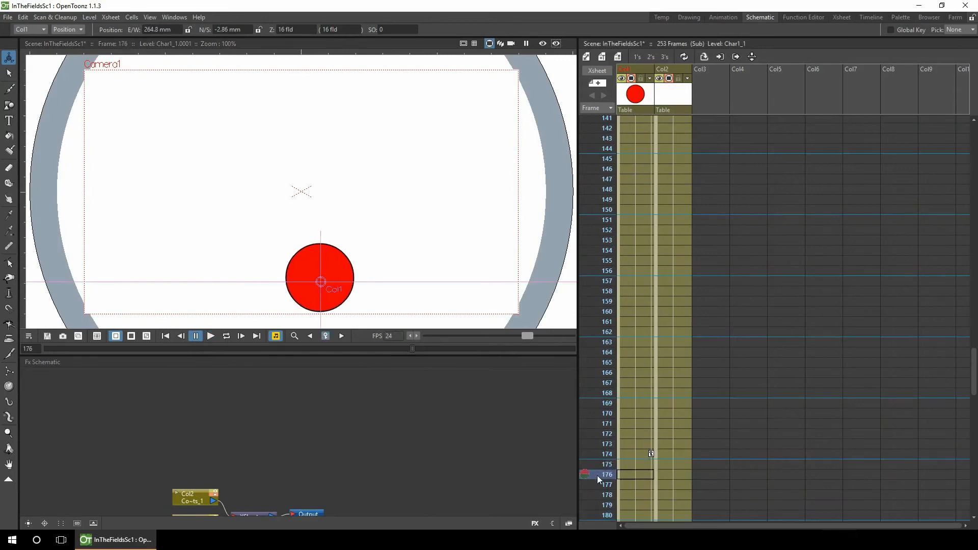
pyautogui.moveTo(591, 520)
pyautogui.mouseDown()
pyautogui.moveTo(596, 477)
pyautogui.moveTo(595, 526)
pyautogui.moveTo(609, 442)
pyautogui.mouseUp()
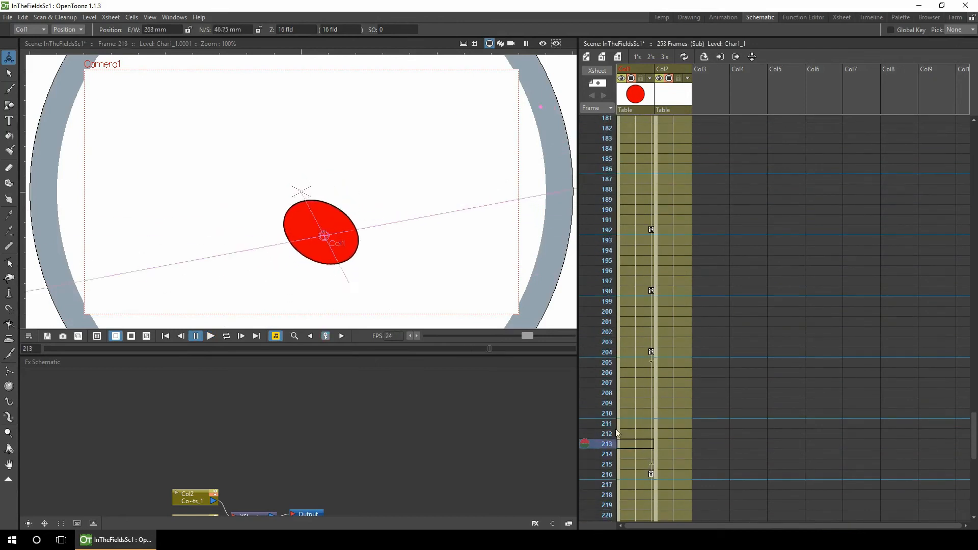
# On frame 198 of the Comments column, draw an arrow pointing at the squashed ball and handwrite "lower" beneath it
pyautogui.click(684, 289)
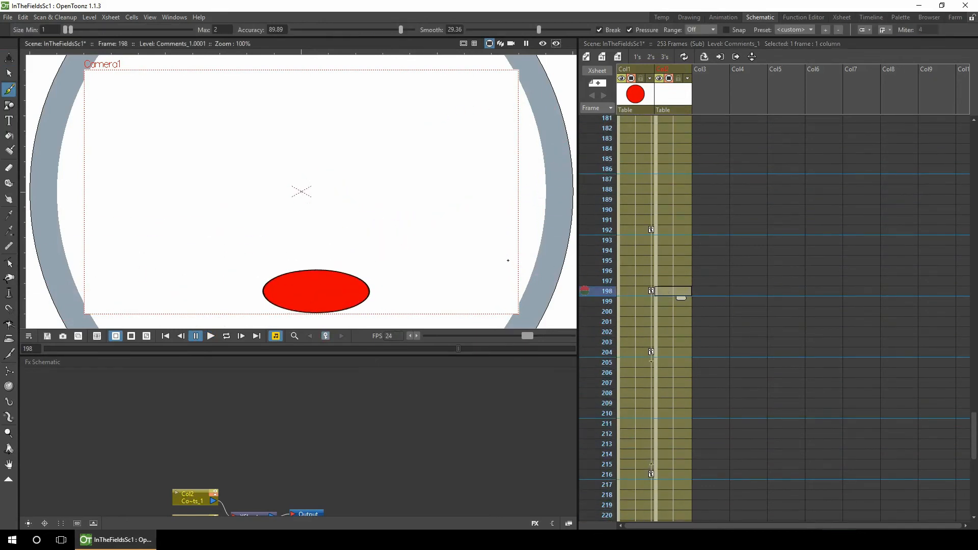
pyautogui.moveTo(372, 283); pyautogui.dragTo(441, 280)
pyautogui.moveTo(371, 282); pyautogui.dragTo(439, 297)
pyautogui.moveTo(444, 300); pyautogui.dragTo(473, 295)
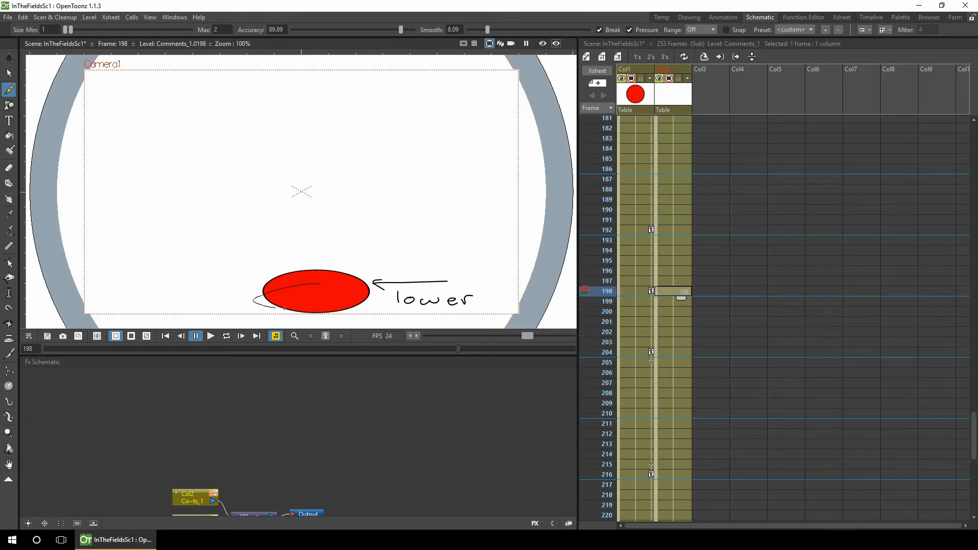
# Sketch a flatter, wider ellipse over the lower part of the squashed ball and fill it with diagonal hatching
pyautogui.moveTo(344, 292); pyautogui.dragTo(367, 297)
pyautogui.moveTo(293, 290); pyautogui.dragTo(280, 309)
pyautogui.moveTo(302, 291)
pyautogui.mouseDown()
pyautogui.moveTo(288, 309)
pyautogui.moveTo(296, 309)
pyautogui.mouseUp()
pyautogui.moveTo(321, 292); pyautogui.dragTo(308, 310)
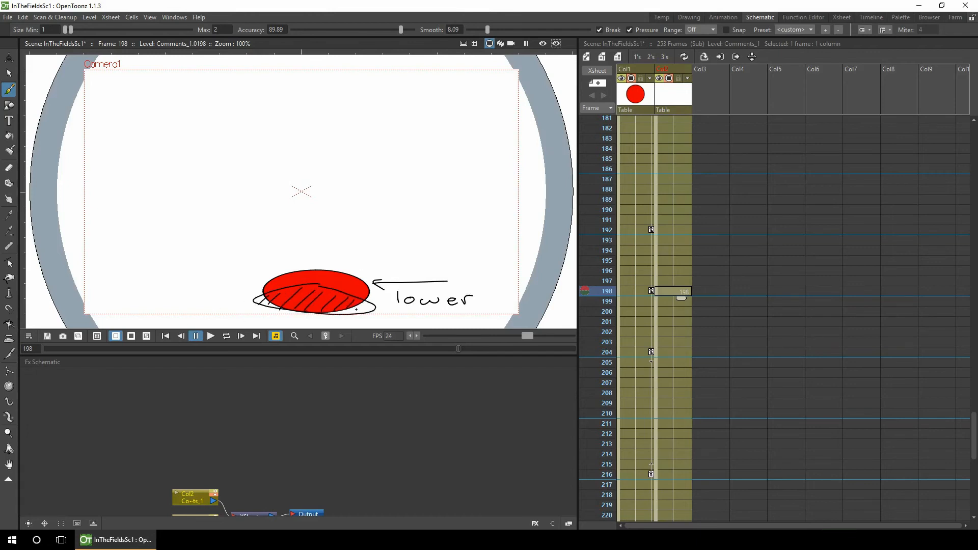
# Turn off both the camera stand and preview visibility of the Comments column
pyautogui.click(669, 80)
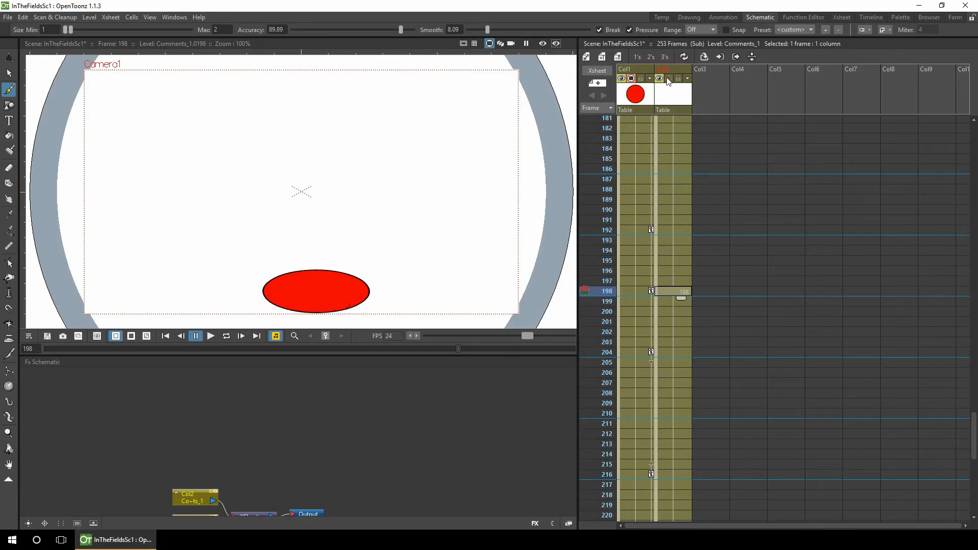
pyautogui.click(669, 79)
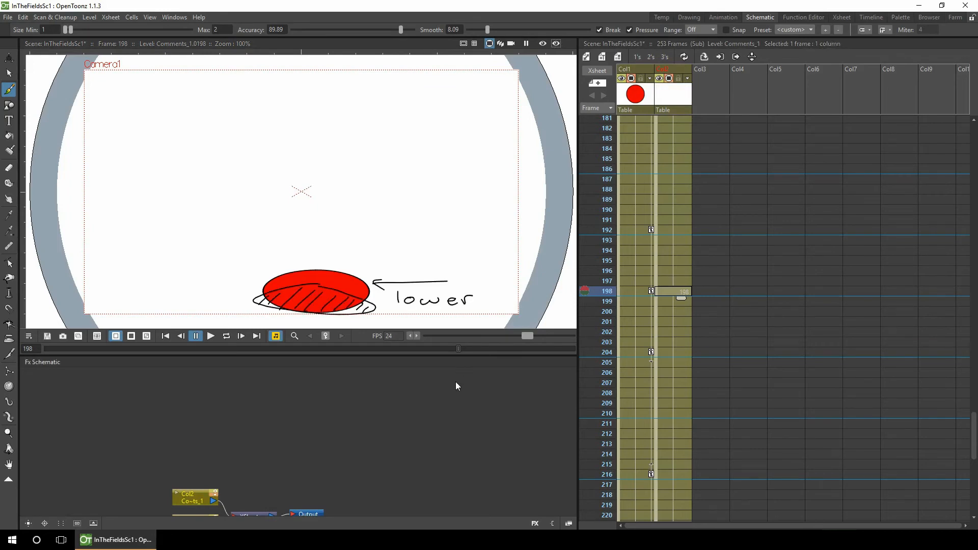
pyautogui.click(669, 79)
pyautogui.click(660, 79)
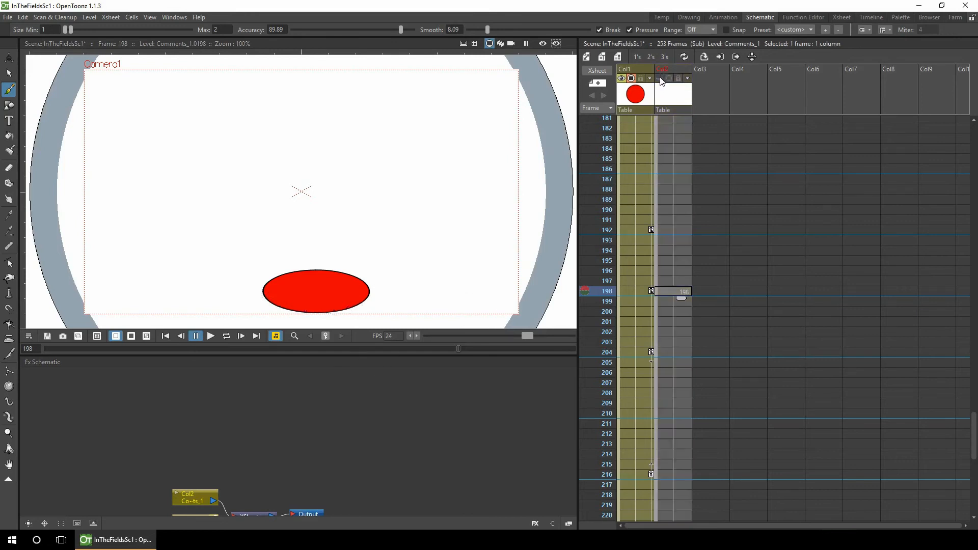
# Return to the main InTheFieldsSc1 xsheet and scrub the timeline to frame 57
pyautogui.click(736, 57)
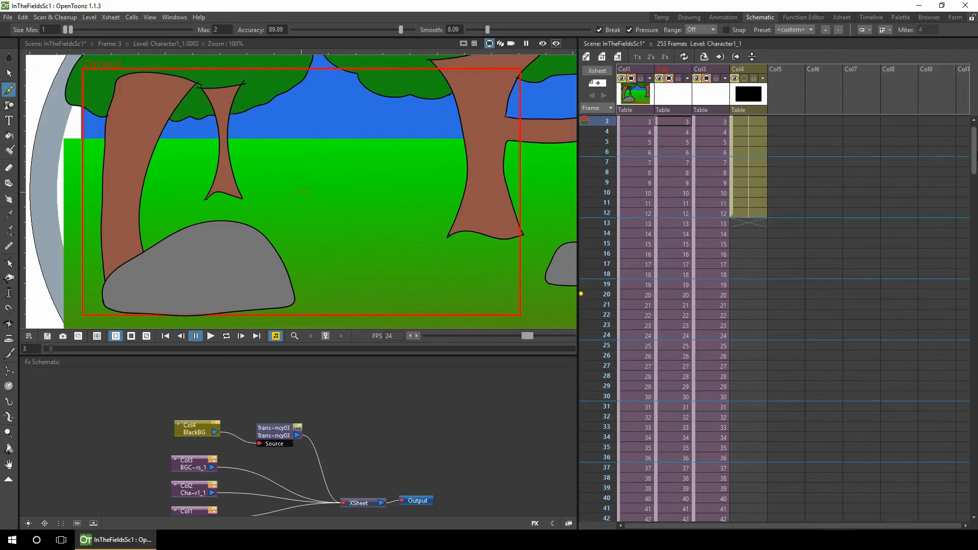
pyautogui.scroll(-15, 885, 274)
pyautogui.moveTo(612, 136); pyautogui.dragTo(609, 181)
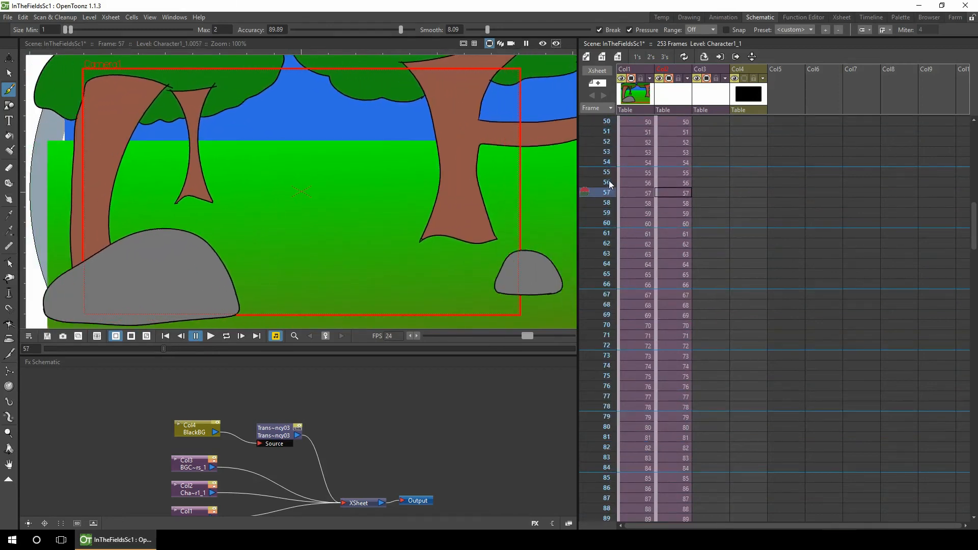
# Switch the viewer to the 3D view, then orbit, zoom and pan to inspect the depth of the scene's columns
pyautogui.click(500, 44)
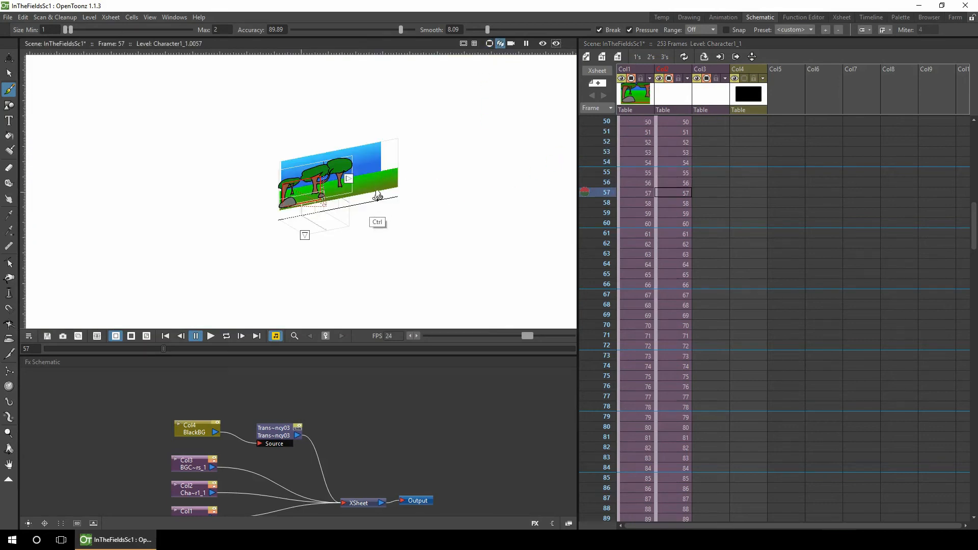
pyautogui.hotkey('ctrl', 'space')
pyautogui.moveTo(406, 222); pyautogui.dragTo(457, 225)
pyautogui.hotkey('shift', 'space')
pyautogui.moveTo(334, 234); pyautogui.dragTo(372, 184)
pyautogui.press('space')
pyautogui.moveTo(326, 131); pyautogui.dragTo(338, 218)
pyautogui.hotkey('ctrl', 'space')
pyautogui.press('space')
pyautogui.scroll(-5, 885, 265)
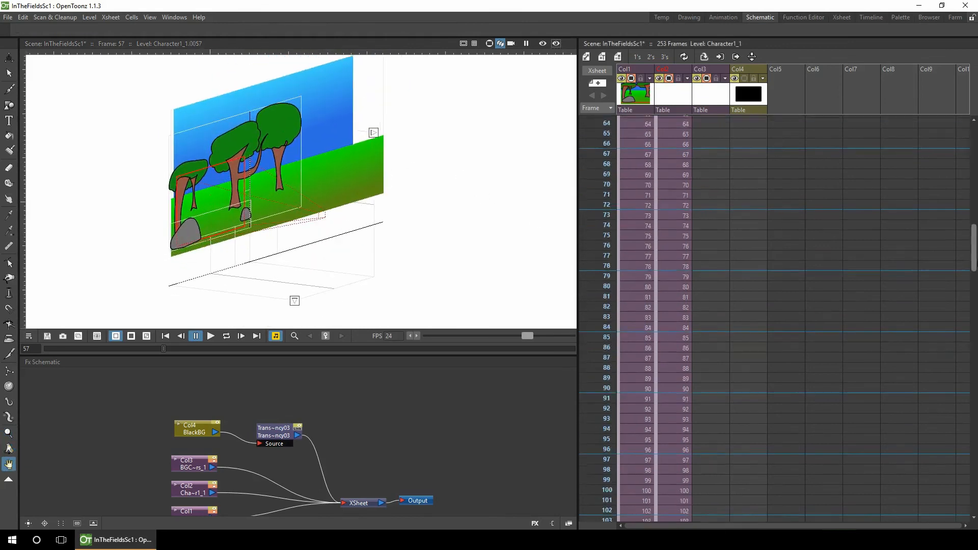
# Scrub from frame 75 to frame 175 in the 3D view and orbit around the scene to examine its layers
pyautogui.moveTo(611, 311); pyautogui.dragTo(605, 520)
pyautogui.hotkey('ctrl', 'space')
pyautogui.moveTo(323, 264)
pyautogui.mouseDown()
pyautogui.moveTo(357, 260)
pyautogui.moveTo(337, 273)
pyautogui.moveTo(331, 265)
pyautogui.moveTo(342, 262)
pyautogui.mouseUp()
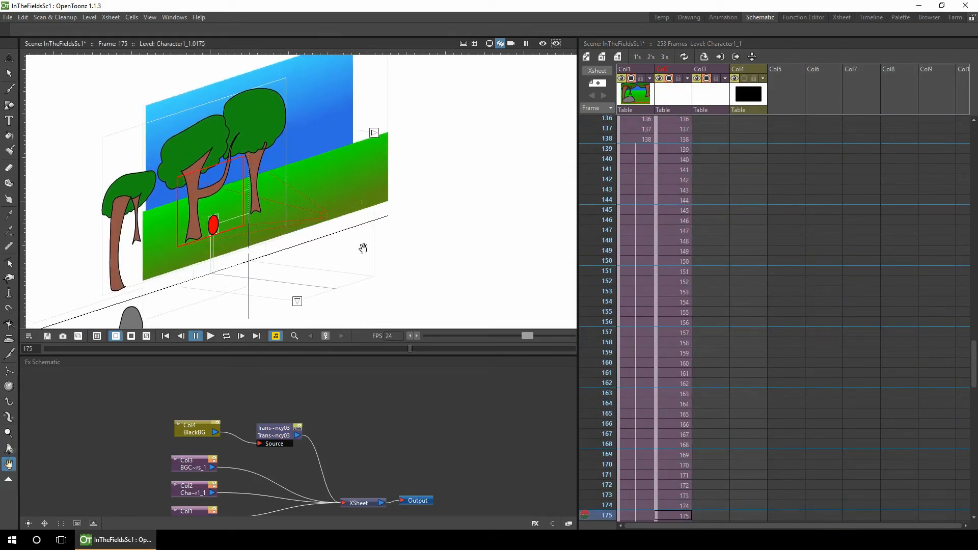
# Open the Background sub-xsheet from frame 35, examine the spacing of its layers in the 3D view, and return to the main xsheet
pyautogui.moveTo(974, 360); pyautogui.dragTo(973, 192)
pyautogui.click(640, 154)
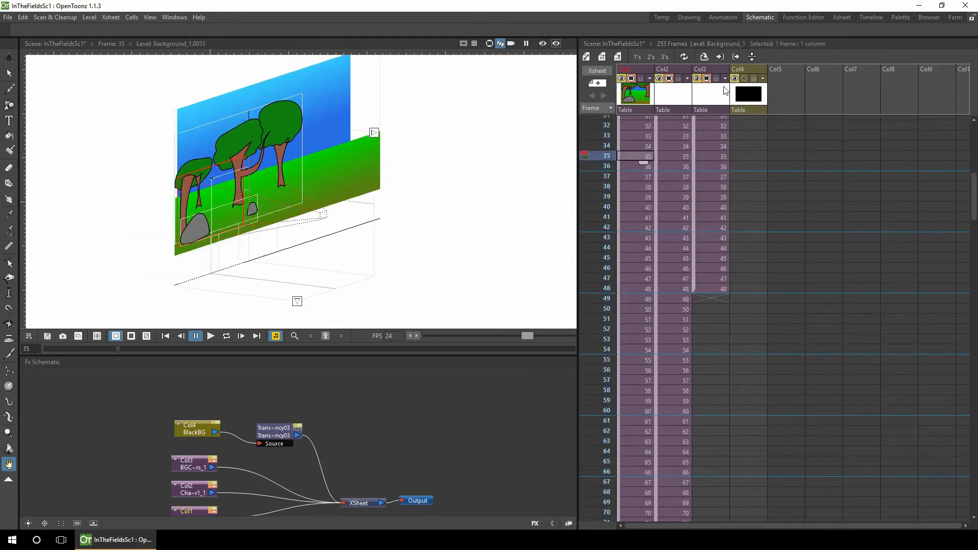
pyautogui.click(719, 57)
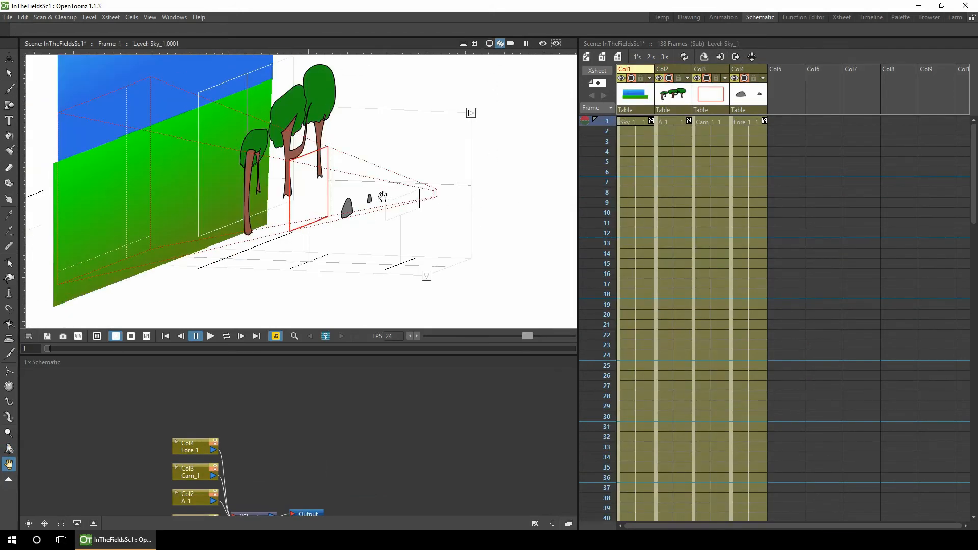
pyautogui.hotkey('ctrl', 'space')
pyautogui.moveTo(296, 242); pyautogui.dragTo(332, 245)
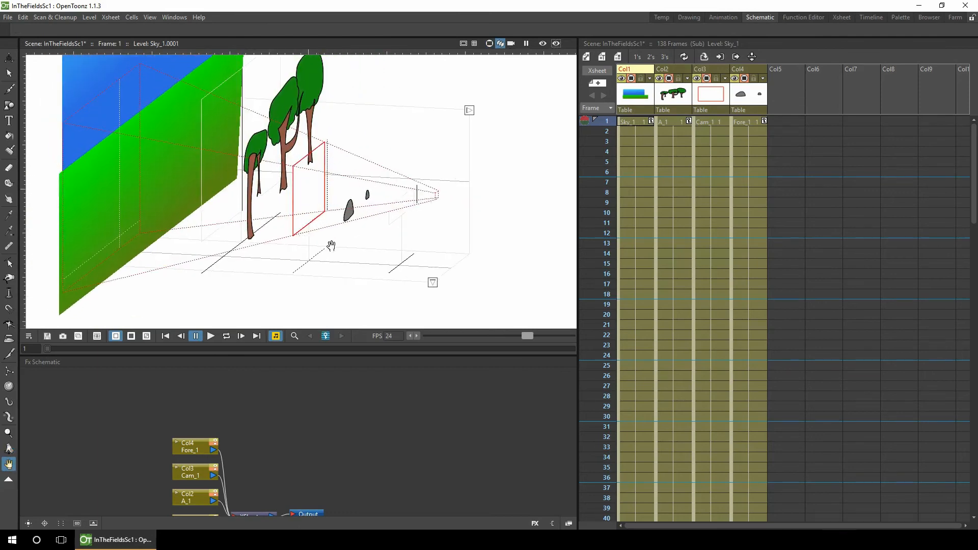
pyautogui.click(736, 57)
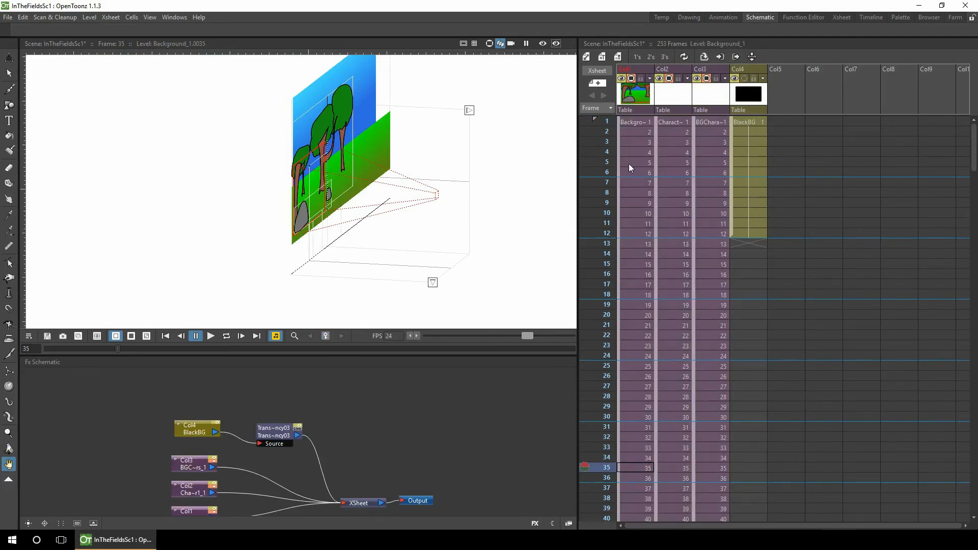
# With the Animate tool, move the Background column at frame 1 to a Z depth of 25.1538 fld, and select the Character1 column's first frame
pyautogui.click(634, 122)
pyautogui.press('a')
pyautogui.moveTo(255, 192); pyautogui.dragTo(276, 206)
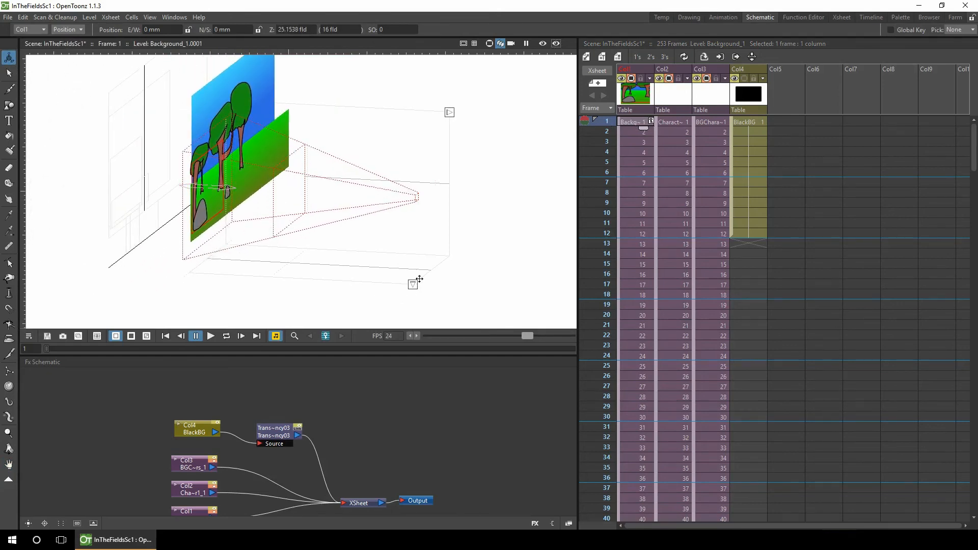
pyautogui.click(670, 122)
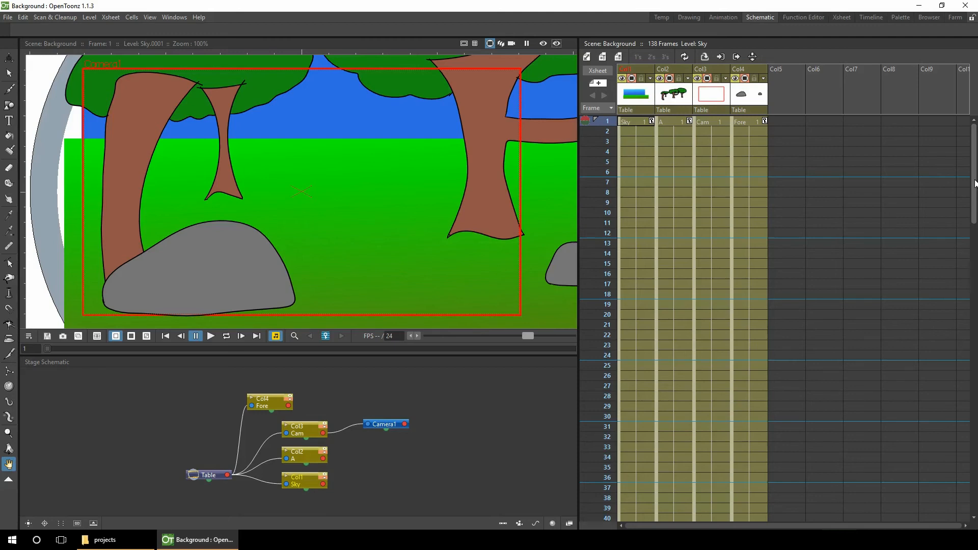
# Delete the Cam column from the Background scene and rearrange the Camera1 and Fore nodes in the stage schematic
pyautogui.rightClick(712, 96)
pyautogui.click(734, 134)
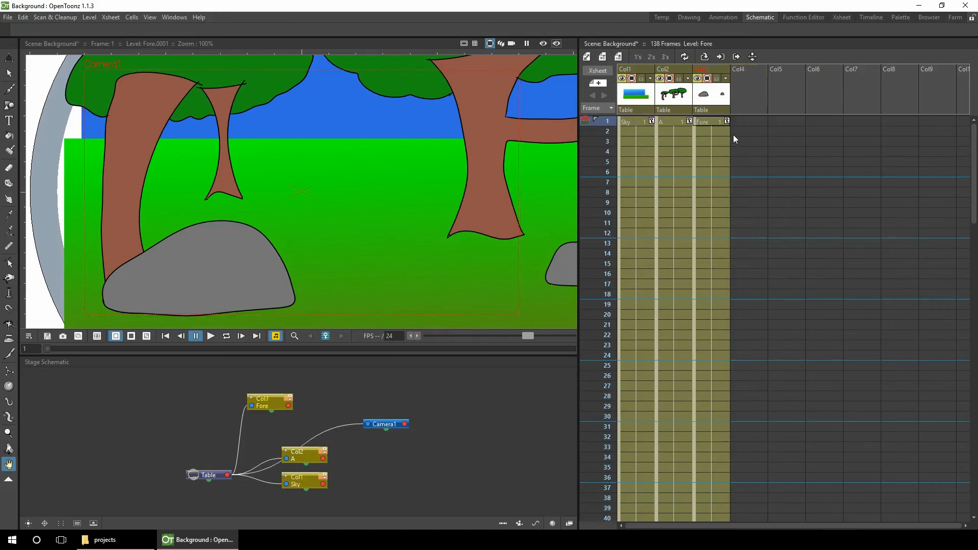
pyautogui.moveTo(380, 424); pyautogui.dragTo(279, 507)
pyautogui.moveTo(271, 406); pyautogui.dragTo(309, 415)
pyautogui.moveTo(273, 503); pyautogui.dragTo(289, 505)
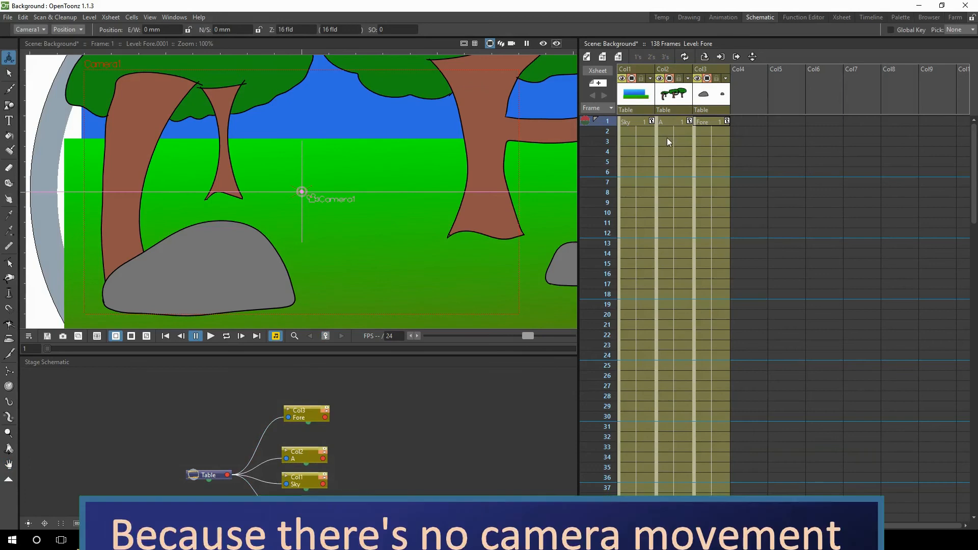
# Turn off preview and camera stand visibility for the A and Fore columns, and save the Background scene
pyautogui.click(661, 80)
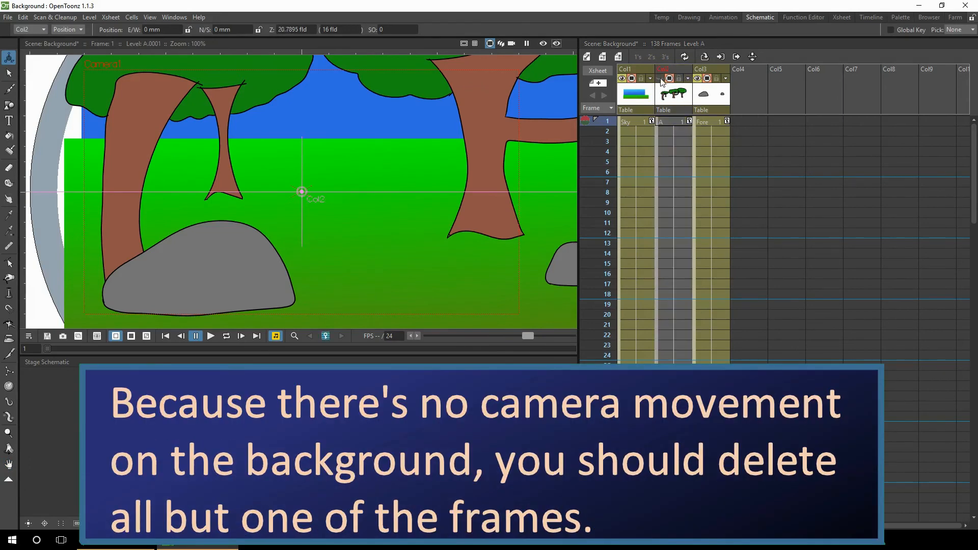
pyautogui.click(669, 78)
pyautogui.click(698, 78)
pyautogui.click(707, 77)
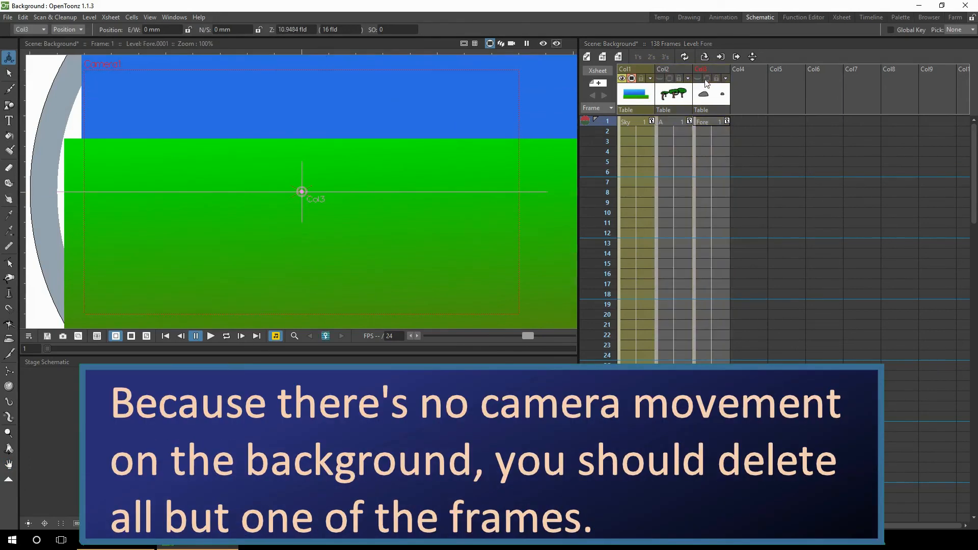
pyautogui.hotkey('ctrl', 's')
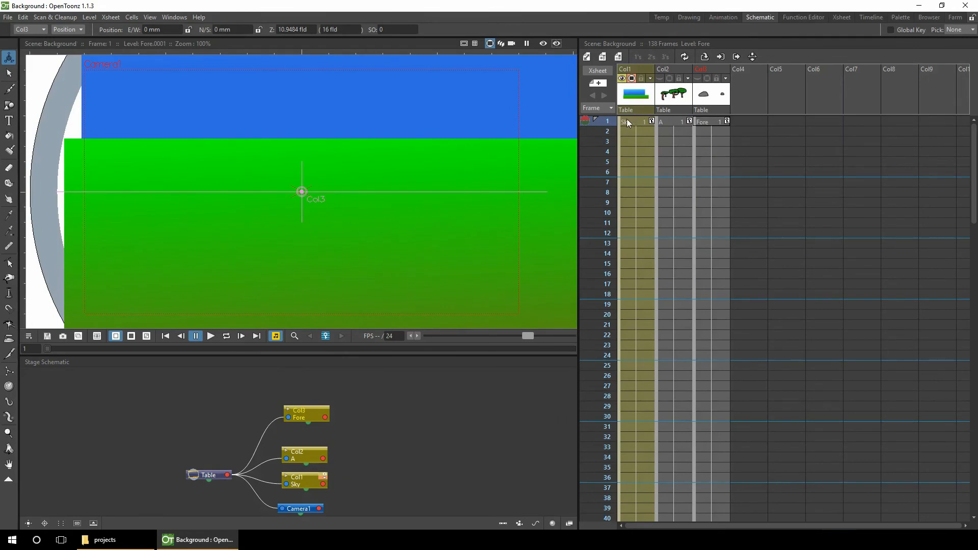
# Save a copy of the scene with only the Sky column visible as BG1 in the MAP2-Layout scenes folder
pyautogui.click(8, 17)
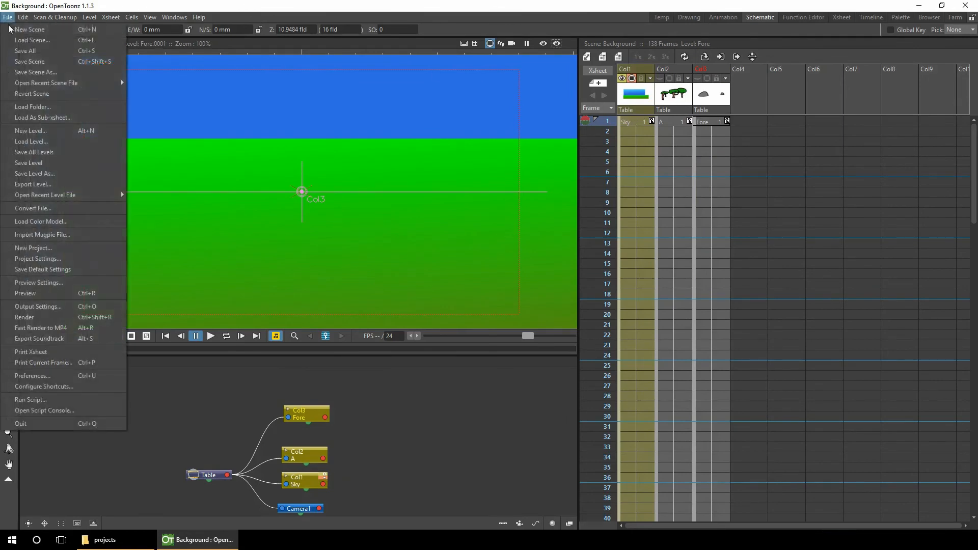
pyautogui.click(38, 76)
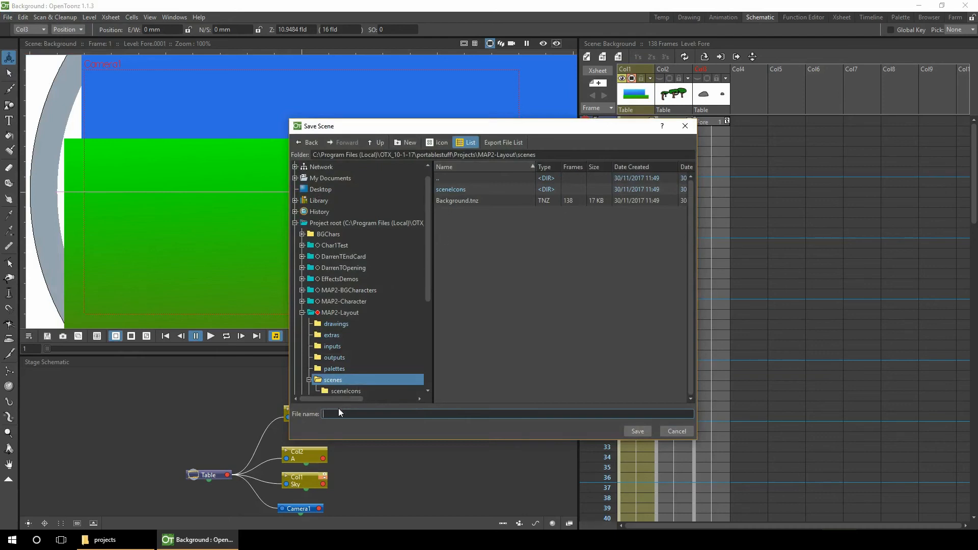
pyautogui.write('BG1')
pyautogui.click(637, 431)
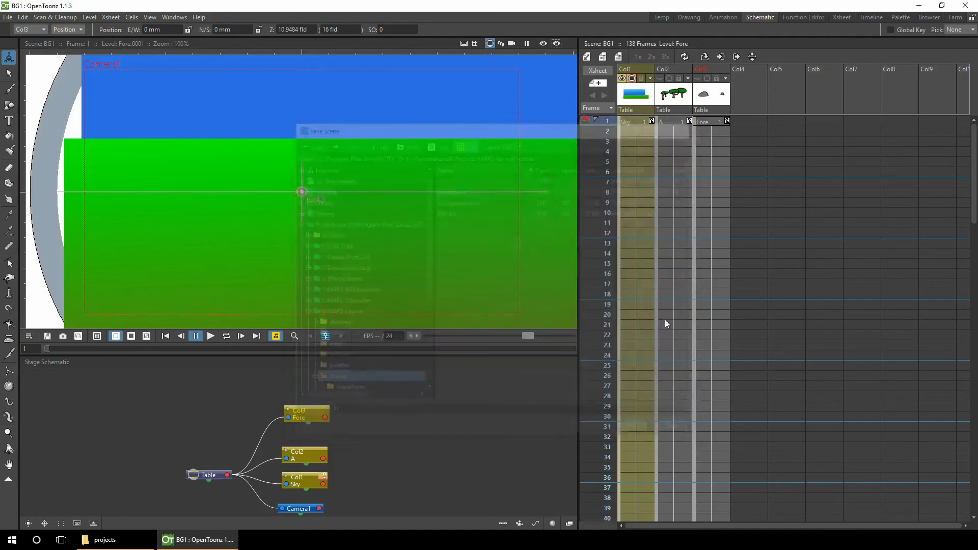
# Turn off preview and camera stand visibility for the Sky column and turn both on for the A column
pyautogui.click(622, 78)
pyautogui.click(632, 78)
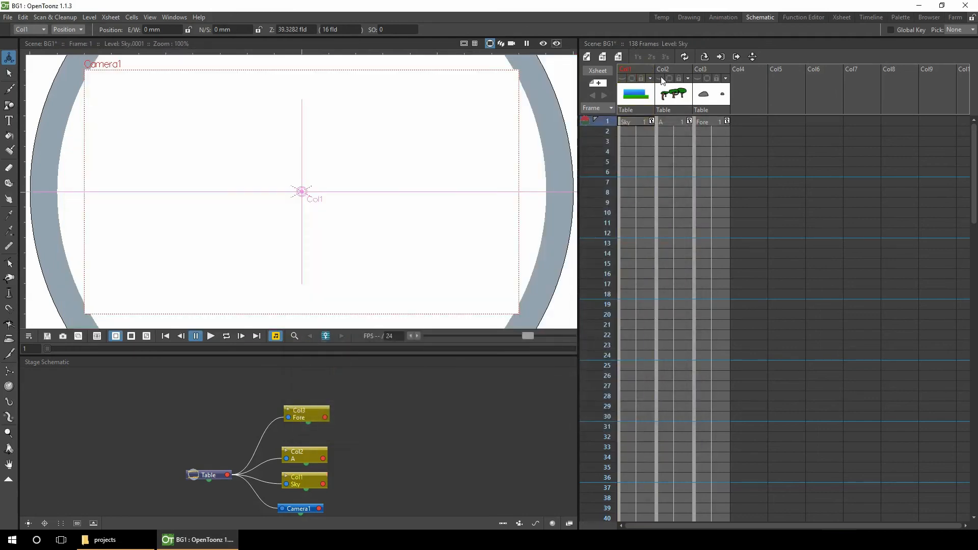
pyautogui.click(660, 78)
pyautogui.click(669, 78)
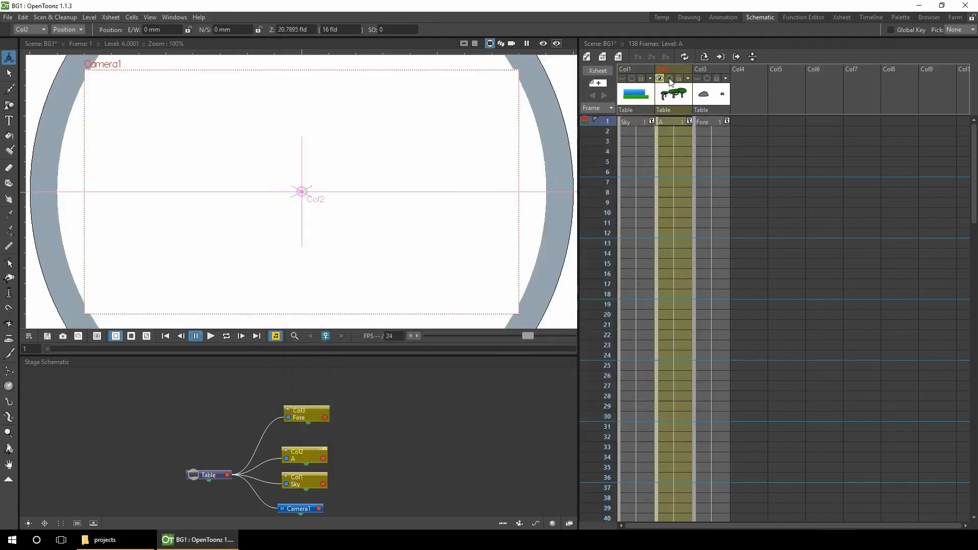
# Save a copy of the scene with only the trees visible as BG2 in the same scenes folder
pyautogui.click(7, 16)
pyautogui.click(54, 76)
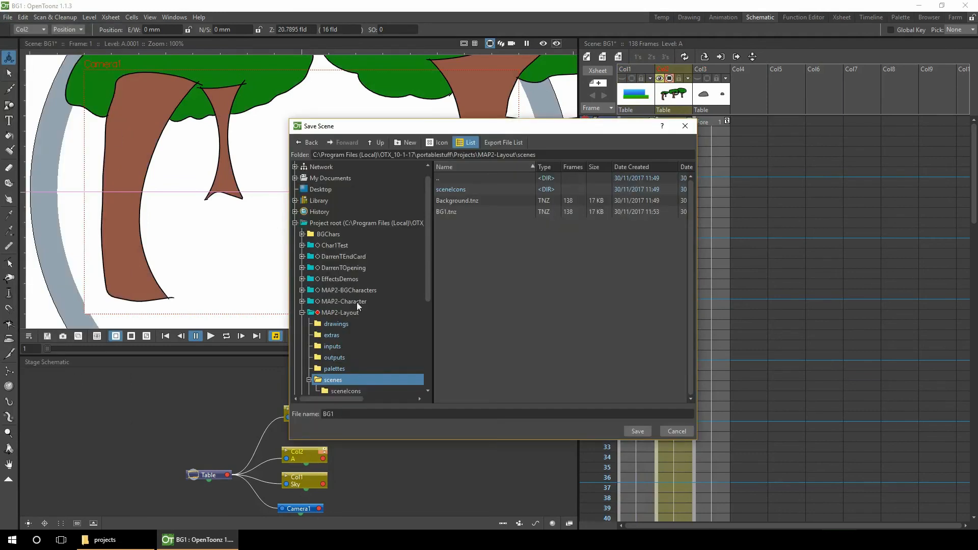
pyautogui.click(345, 409)
pyautogui.press('BackSpace')
pyautogui.write('2')
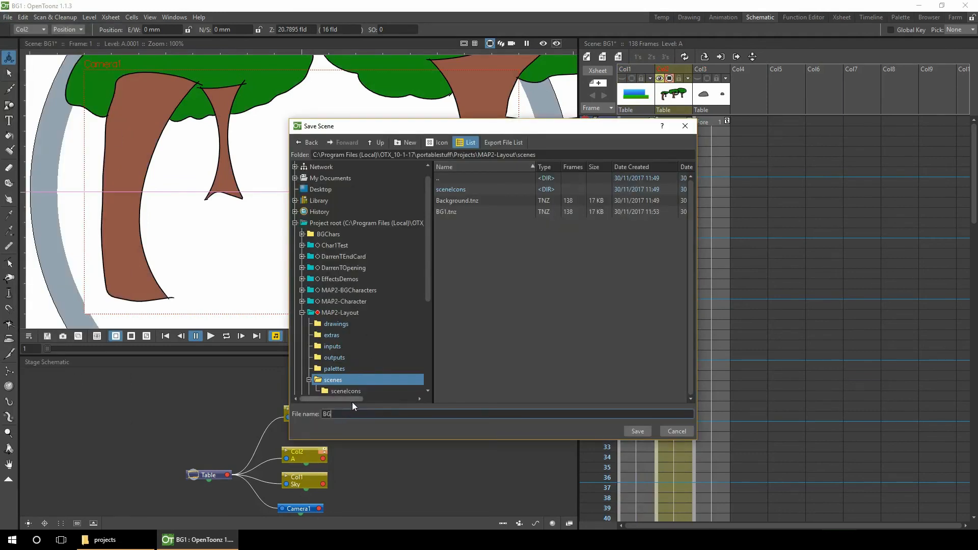
pyautogui.press('Return')
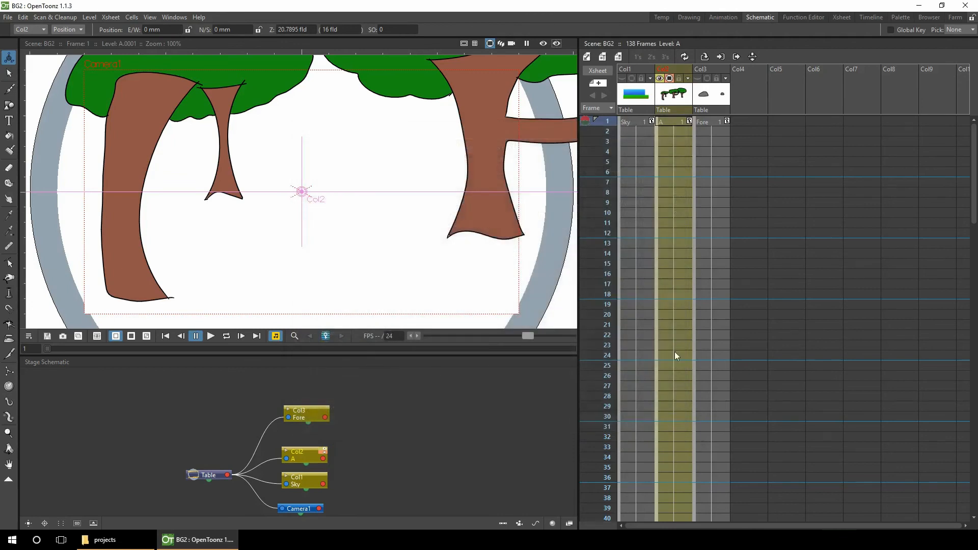
# Turn off preview and camera stand visibility for the A column and turn both on for the Fore column
pyautogui.click(660, 79)
pyautogui.click(669, 79)
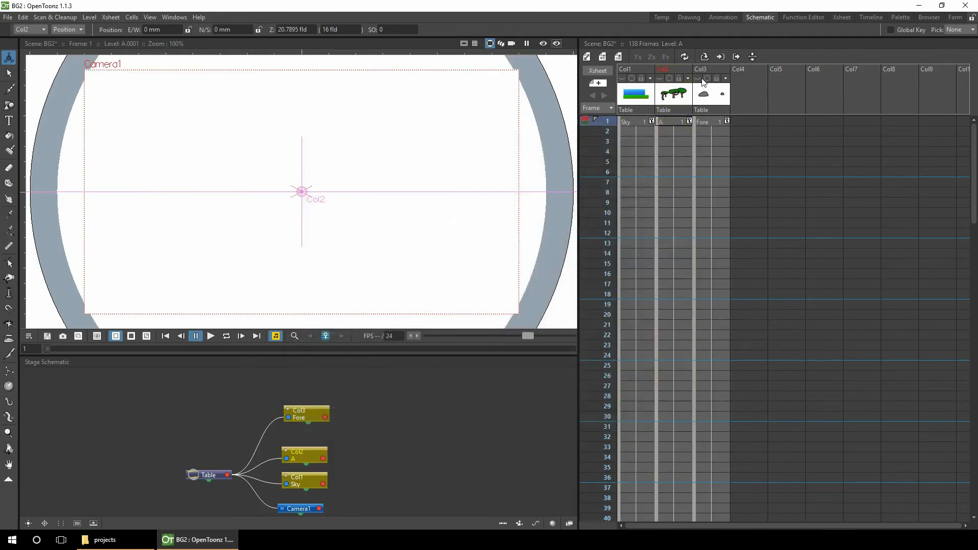
pyautogui.click(697, 78)
pyautogui.click(707, 79)
# Save a copy of the scene with only the foreground rocks visible as BG3 in the same scenes folder
pyautogui.click(7, 16)
pyautogui.click(28, 63)
pyautogui.click(381, 415)
pyautogui.press('BackSpace')
pyautogui.write('3')
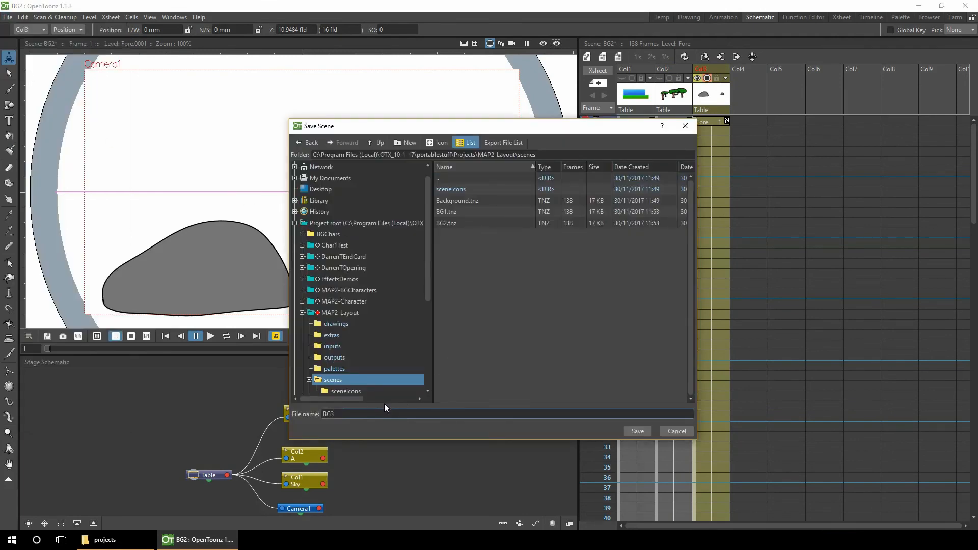
pyautogui.click(637, 431)
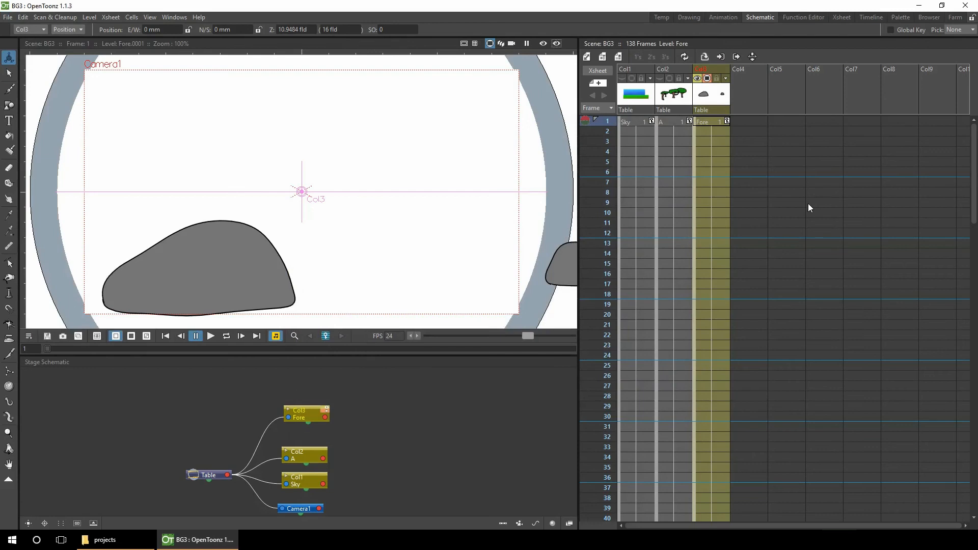
# Load InTheFieldsSc1.tnz from the MAP-Editor project's scenes folder, changing the current project to MAP-Editor
pyautogui.click(8, 17)
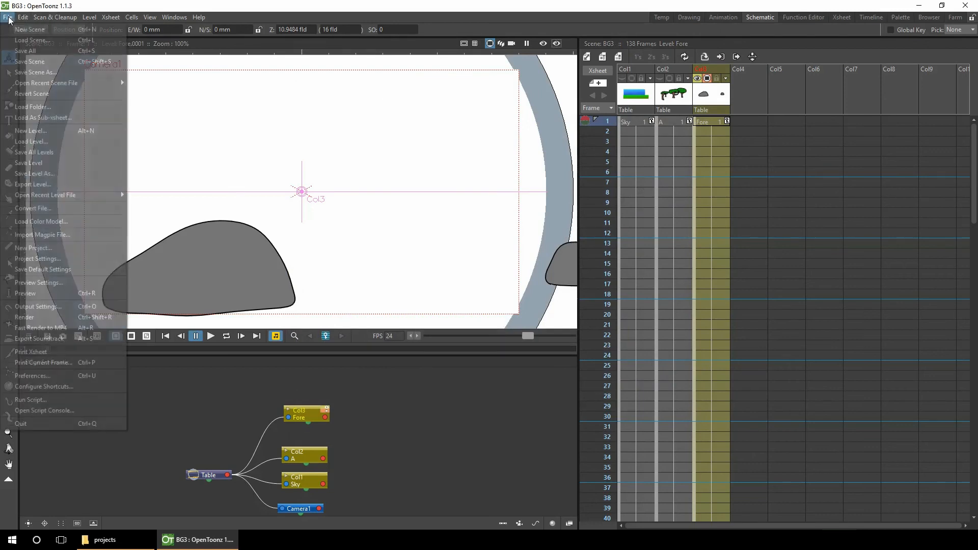
pyautogui.click(15, 40)
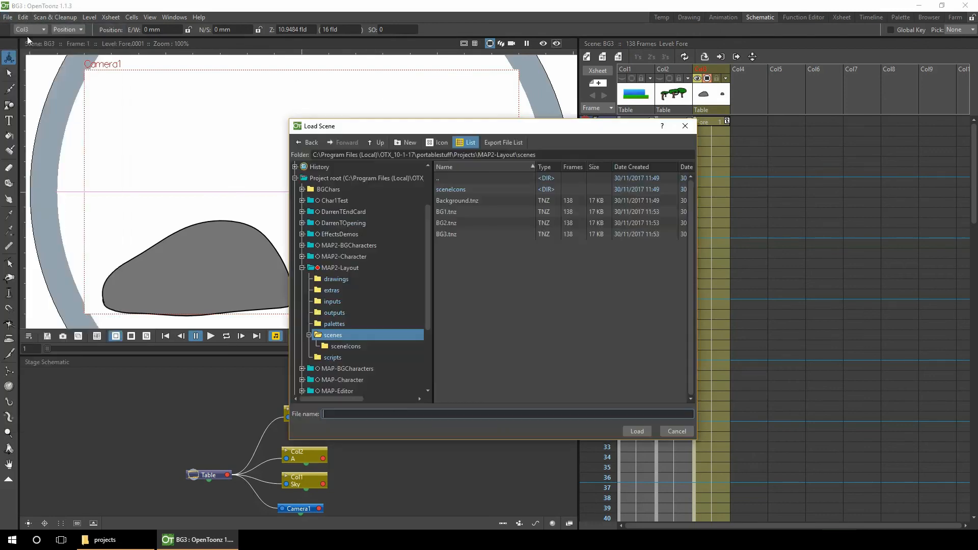
pyautogui.click(301, 267)
pyautogui.click(302, 301)
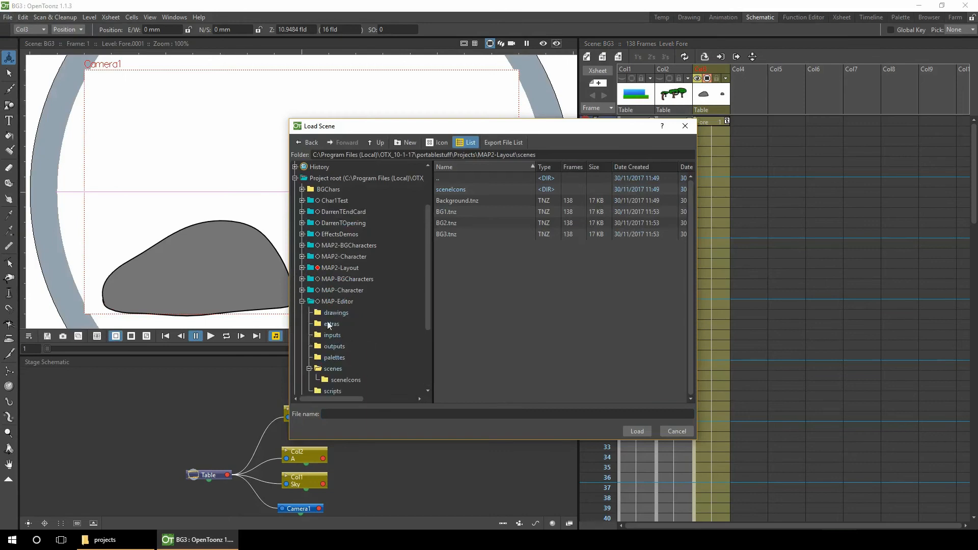
pyautogui.click(333, 368)
pyautogui.click(481, 201)
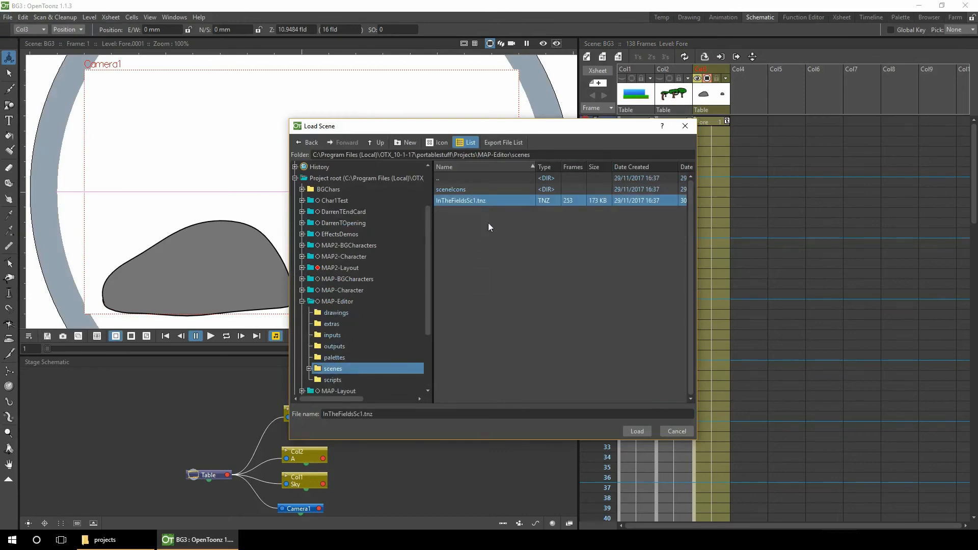
pyautogui.click(631, 431)
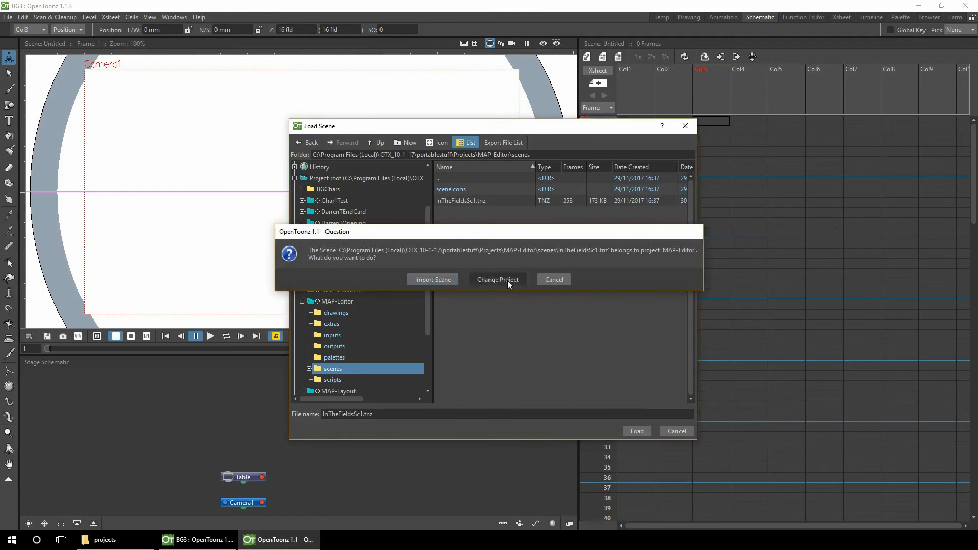
pyautogui.click(507, 280)
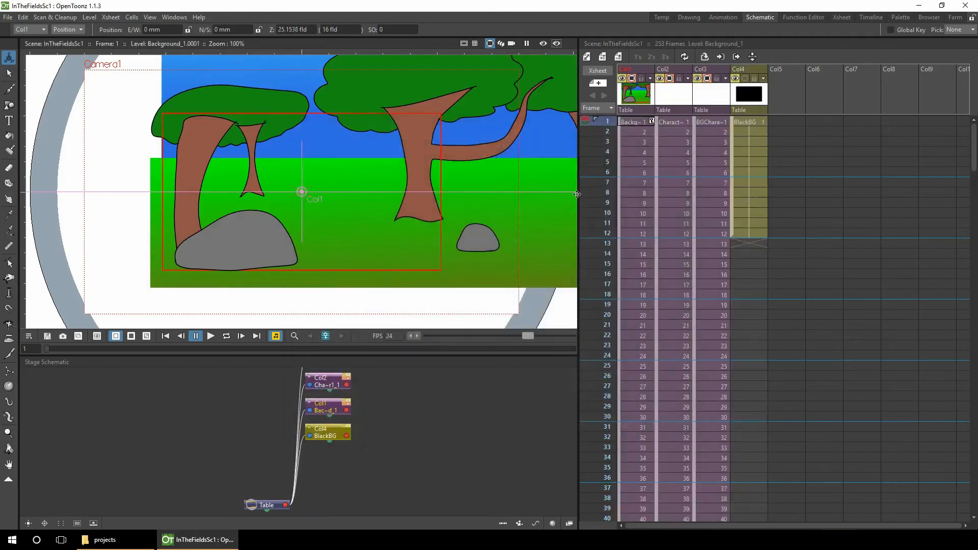
# Delete the Background sub-xsheet column from the InTheFieldsSc1 xsheet
pyautogui.click(640, 97)
pyautogui.rightClick(638, 97)
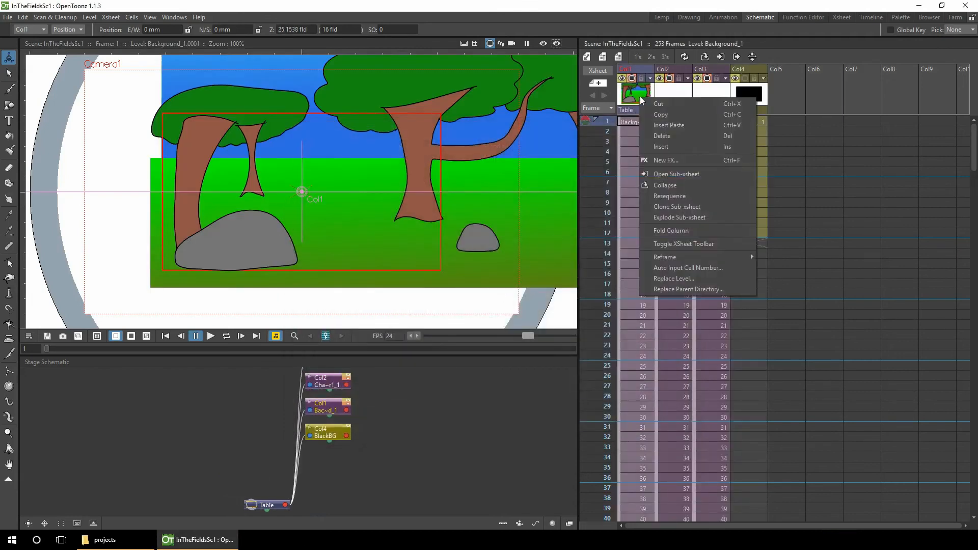
pyautogui.click(668, 133)
# Load BG1, BG2 and BG3 from the MAP2-Layout project's scenes folder as sub-xsheets in the empty columns after BlackBG
pyautogui.click(746, 122)
pyautogui.click(7, 17)
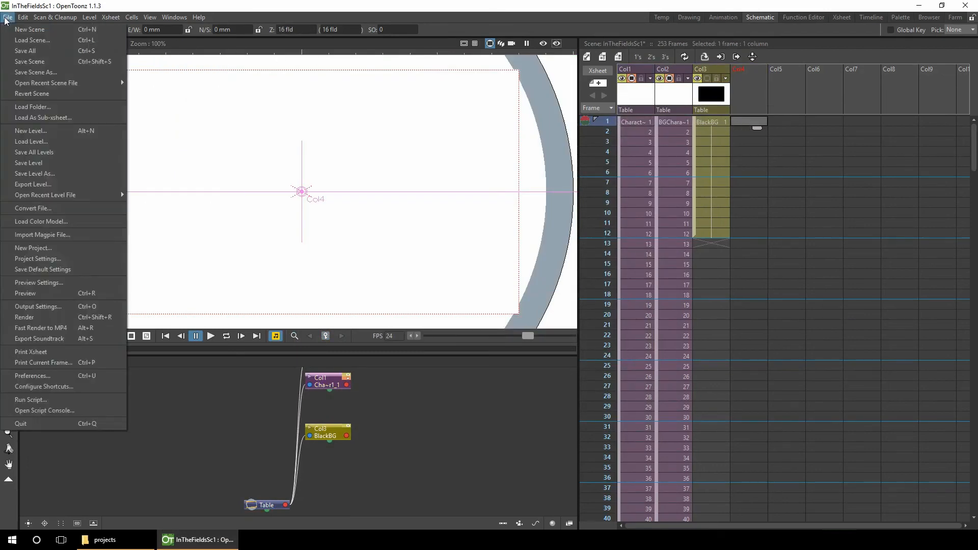
pyautogui.click(69, 118)
pyautogui.scroll(5, 327, 254)
pyautogui.click(299, 271)
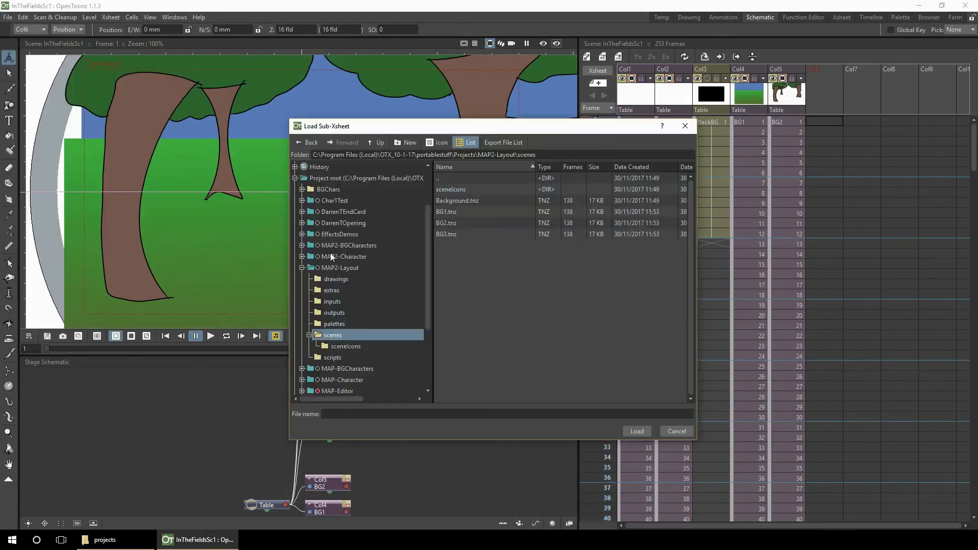
pyautogui.click(631, 430)
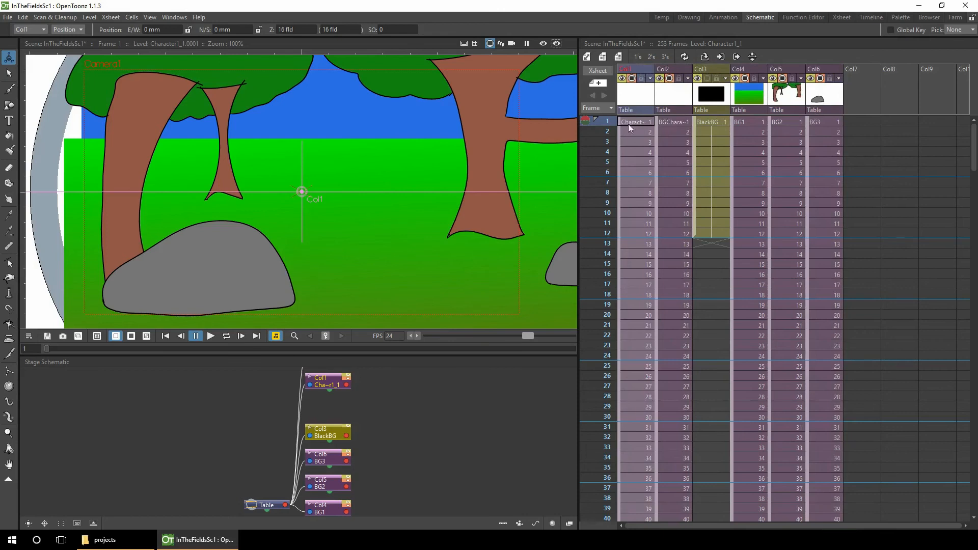
# Reorder the columns to BG1, BGCharacters, BG2, Character, BG3 and BlackBG
pyautogui.moveTo(636, 72); pyautogui.dragTo(788, 74)
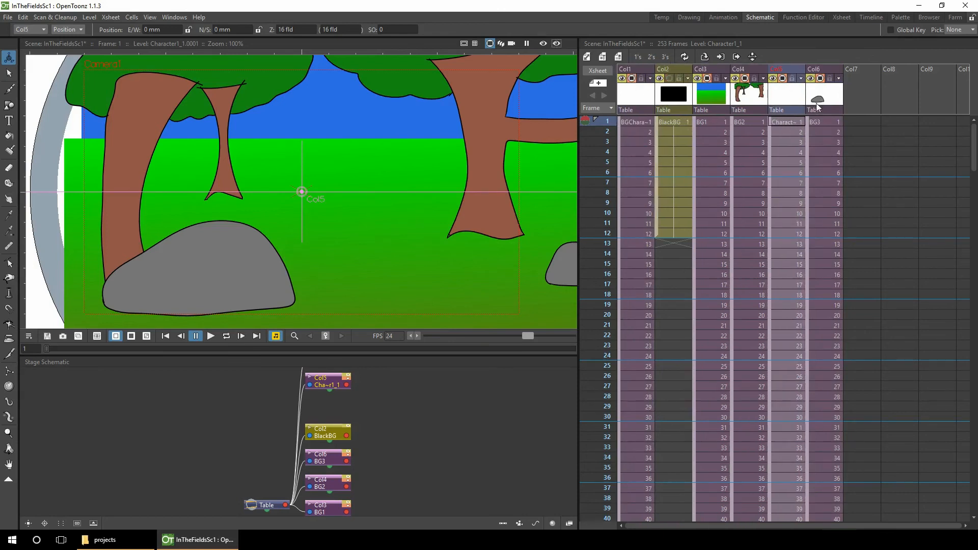
pyautogui.click(632, 73)
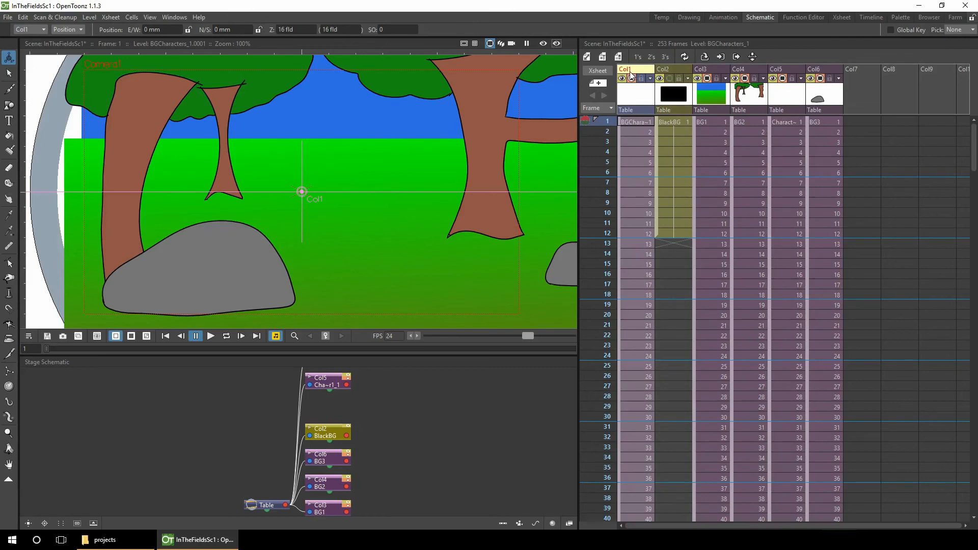
pyautogui.moveTo(632, 73); pyautogui.dragTo(710, 80)
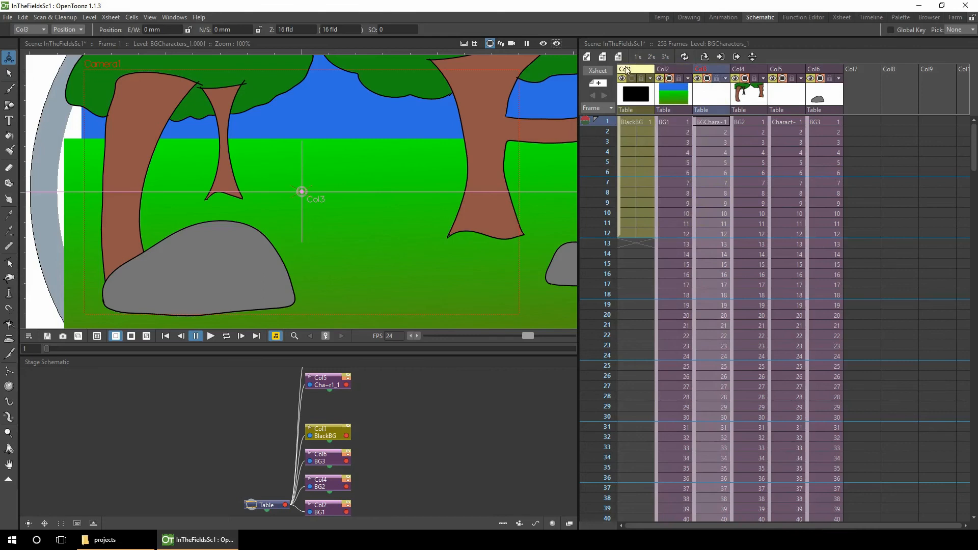
pyautogui.moveTo(630, 72); pyautogui.dragTo(827, 82)
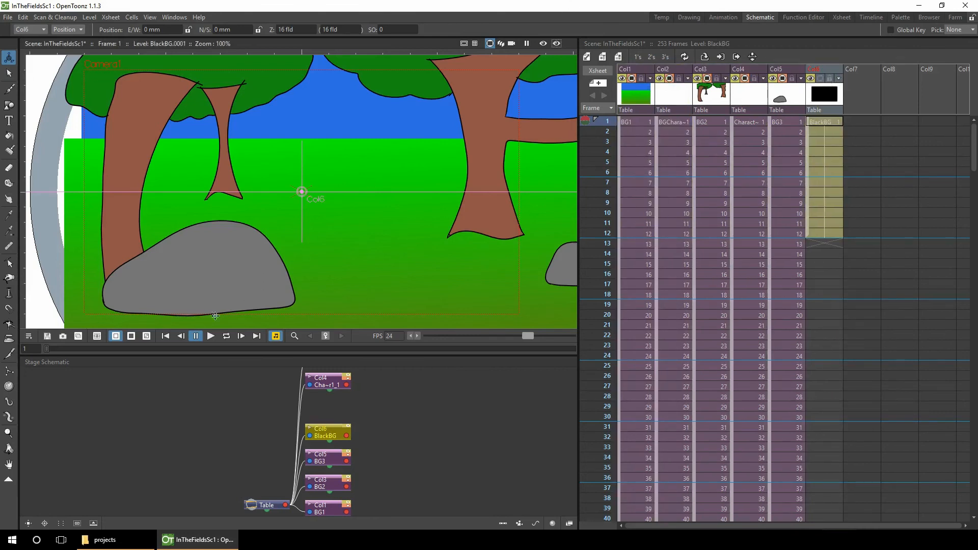
# Play the scene with the reordered layers and check where the background columns end in the xsheet
pyautogui.click(211, 337)
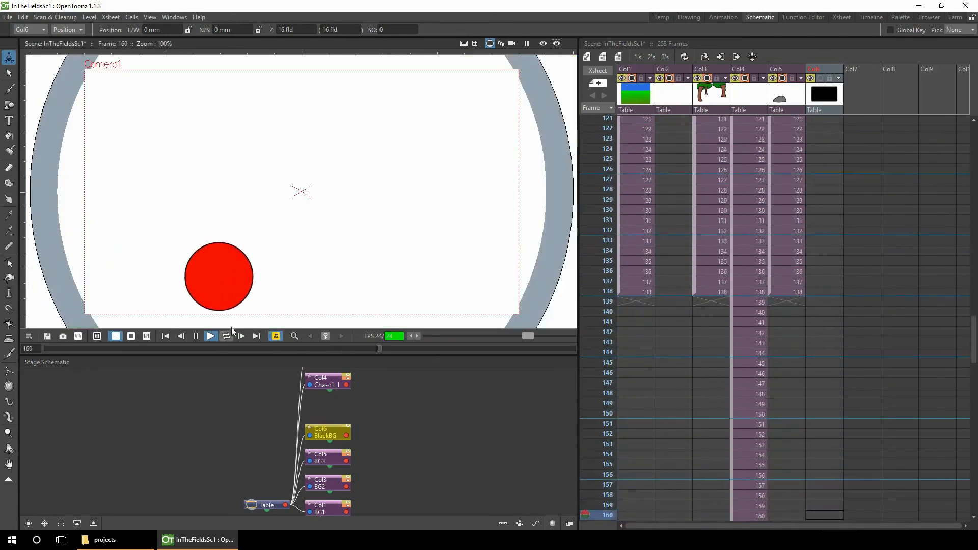
pyautogui.click(196, 337)
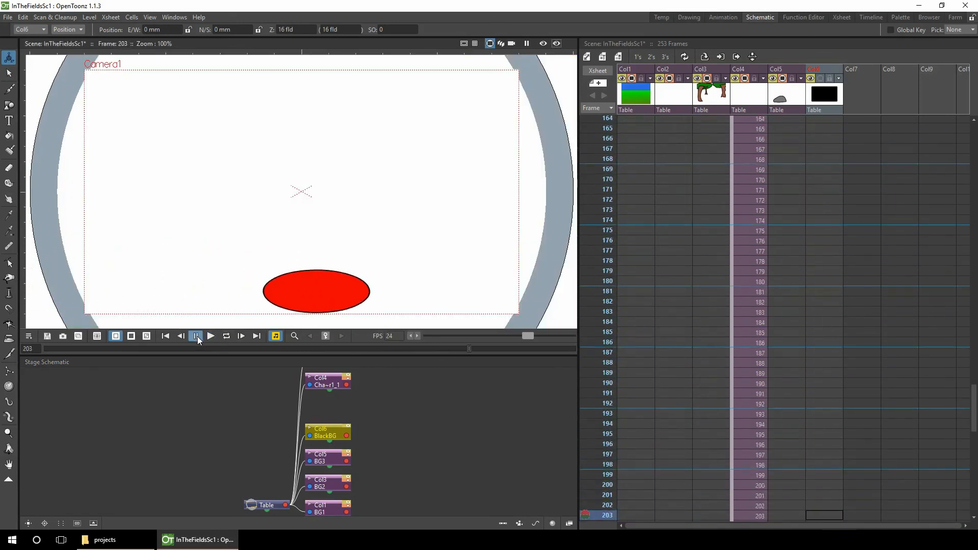
pyautogui.moveTo(973, 417); pyautogui.dragTo(973, 405)
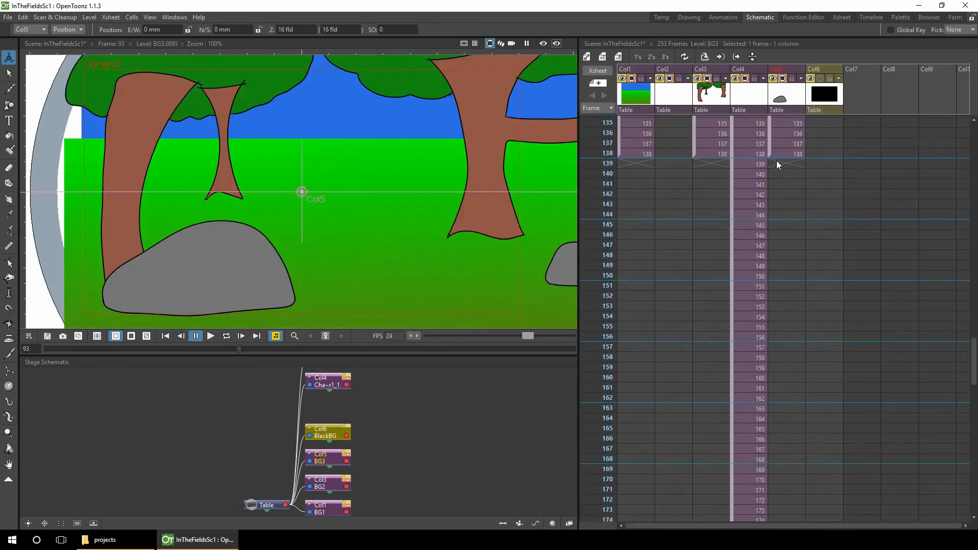
# Move the Character column after BG3 and extend the BG1, BG2 and BG3 columns to frame 253
pyautogui.click(749, 72)
pyautogui.moveTo(749, 71); pyautogui.dragTo(787, 71)
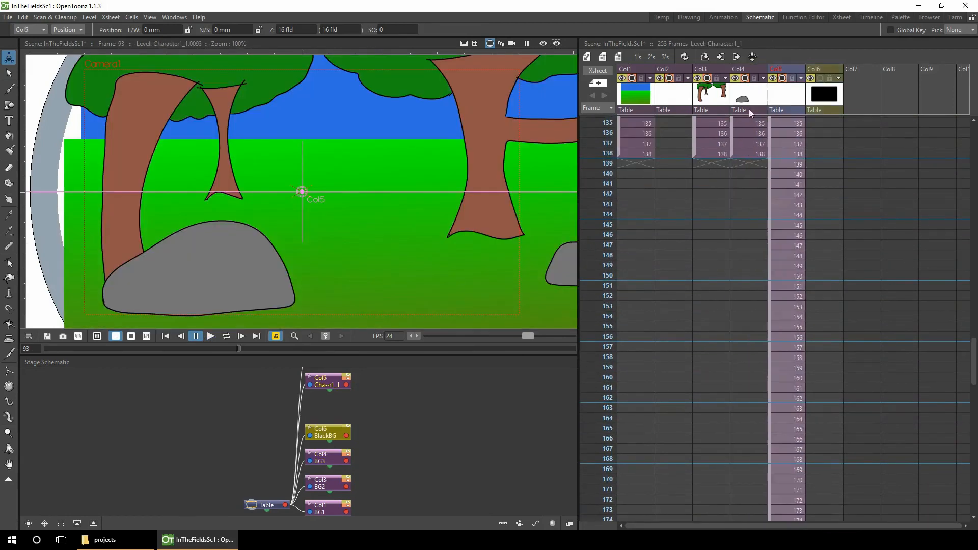
pyautogui.click(637, 153)
pyautogui.keyDown('shift'); pyautogui.click(755, 154); pyautogui.keyUp('shift')
pyautogui.moveTo(755, 160); pyautogui.dragTo(759, 517)
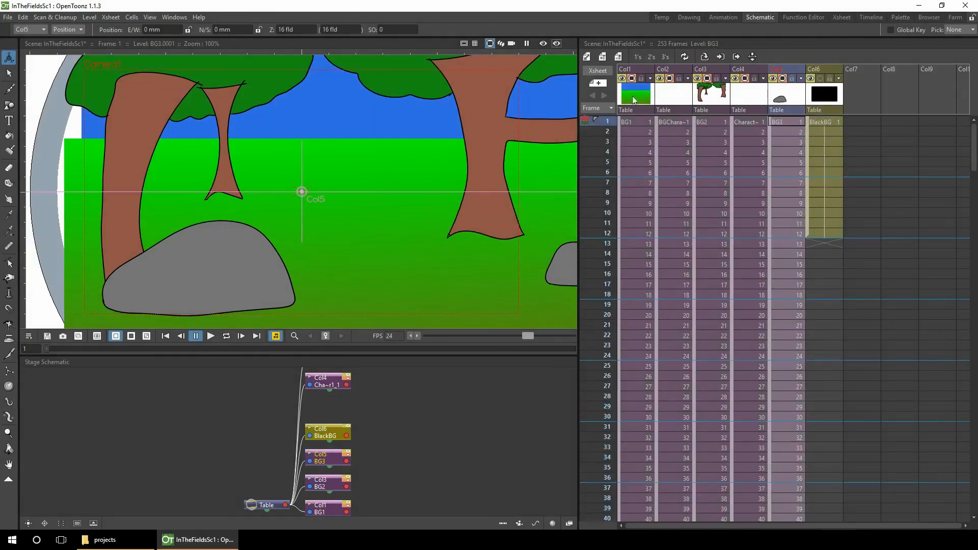
# In the 3D view, push the BG1 and BGCharacters columns back in depth with the Animate tool
pyautogui.click(501, 43)
pyautogui.hotkey('shift', 'space')
pyautogui.moveTo(352, 183); pyautogui.dragTo(390, 147)
pyautogui.hotkey('ctrl', 'space')
pyautogui.moveTo(311, 254); pyautogui.dragTo(393, 186)
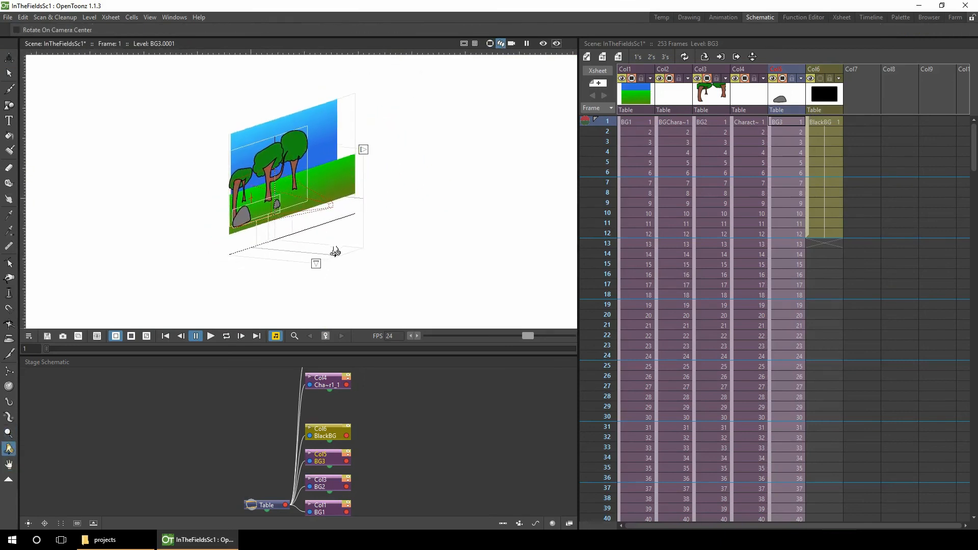
pyautogui.click(633, 122)
pyautogui.click(10, 58)
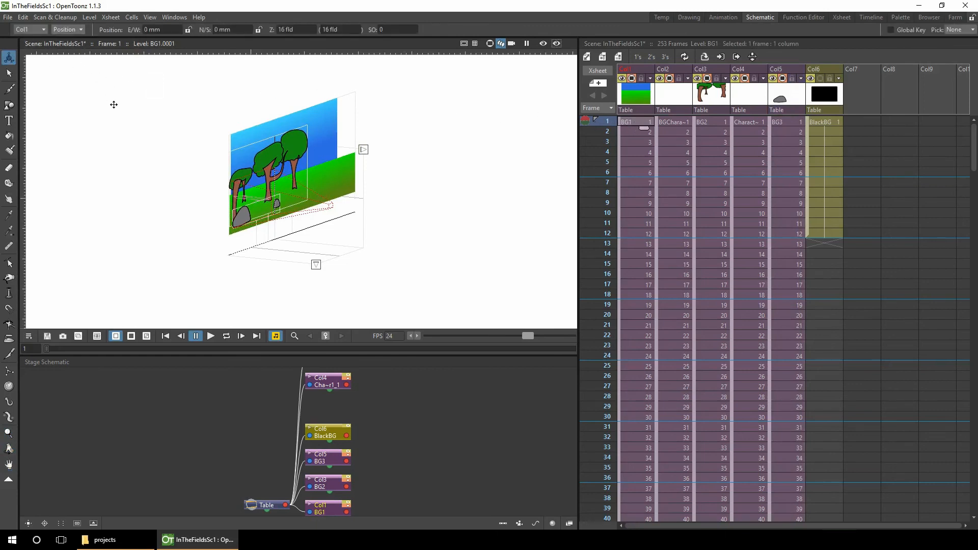
pyautogui.moveTo(345, 183); pyautogui.dragTo(337, 248)
pyautogui.click(671, 121)
pyautogui.moveTo(410, 185); pyautogui.dragTo(379, 191)
# Move the BG2 trees slightly back and the BG3 rocks forward in depth, and view the layer spacing around the Character column
pyautogui.hotkey('ctrl', 'space')
pyautogui.moveTo(345, 256); pyautogui.dragTo(363, 264)
pyautogui.click(707, 124)
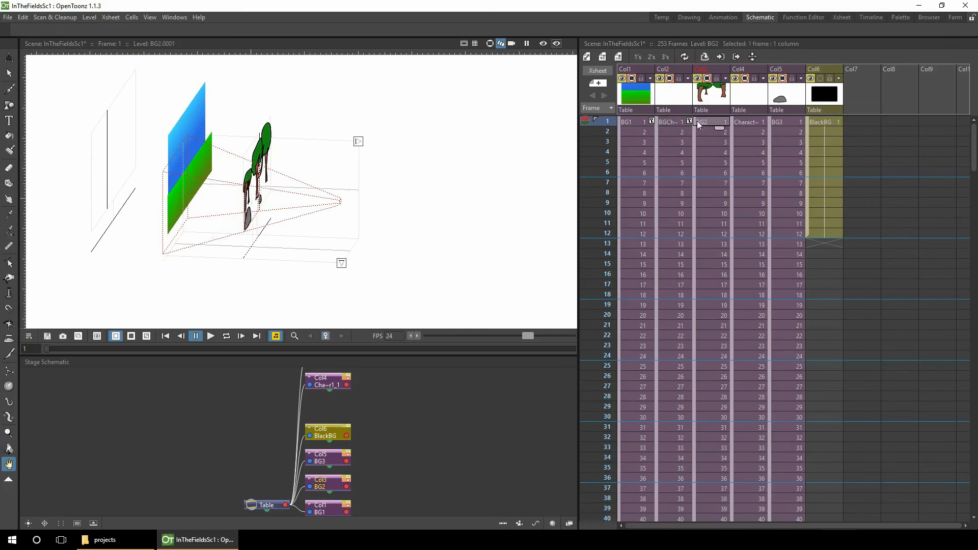
pyautogui.moveTo(447, 162); pyautogui.dragTo(442, 166)
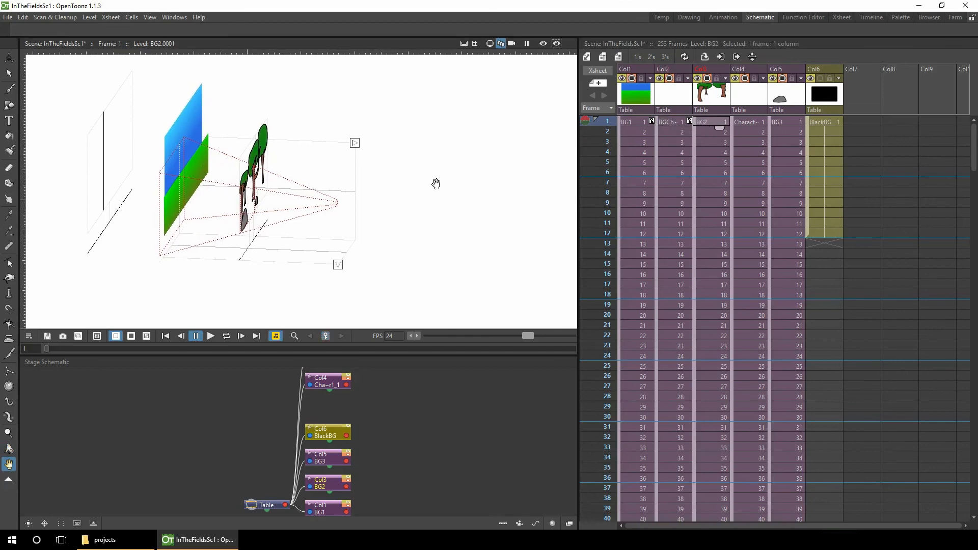
pyautogui.click(8, 57)
pyautogui.moveTo(447, 214); pyautogui.dragTo(438, 219)
pyautogui.click(780, 123)
pyautogui.moveTo(381, 201); pyautogui.dragTo(393, 200)
pyautogui.click(748, 120)
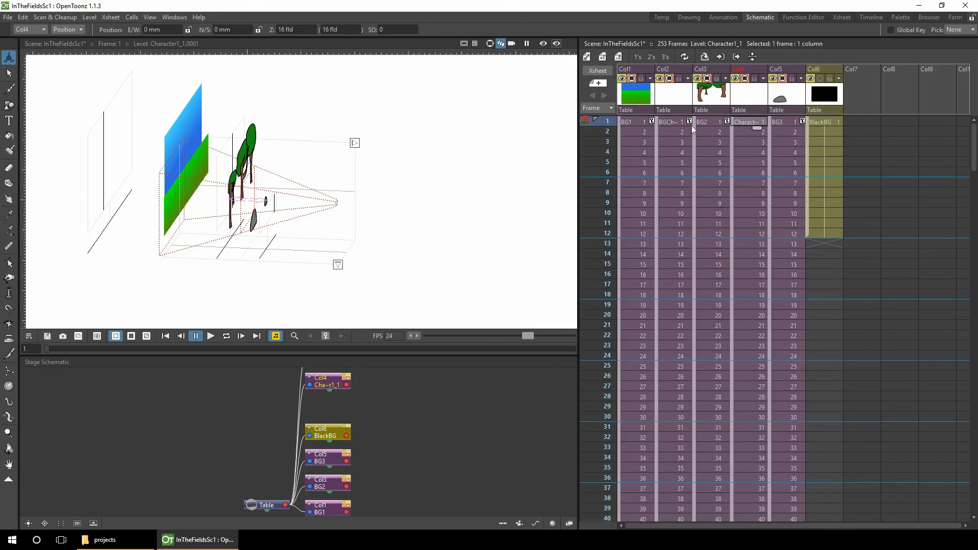
pyautogui.moveTo(470, 182); pyautogui.dragTo(441, 182)
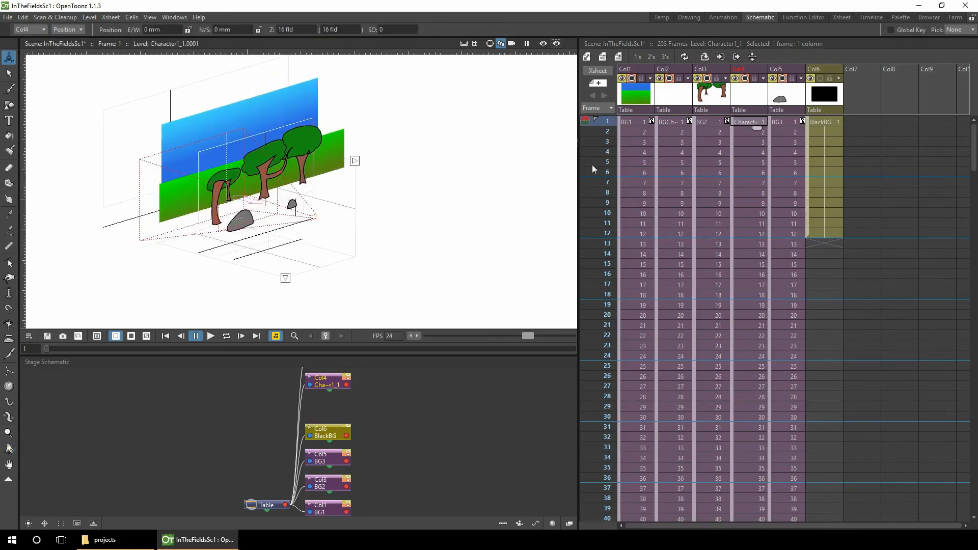
# Return to the camera stand view, create a Toonz vector level named EditorCam in Col7, and extend it to frame 253
pyautogui.click(861, 121)
pyautogui.click(490, 43)
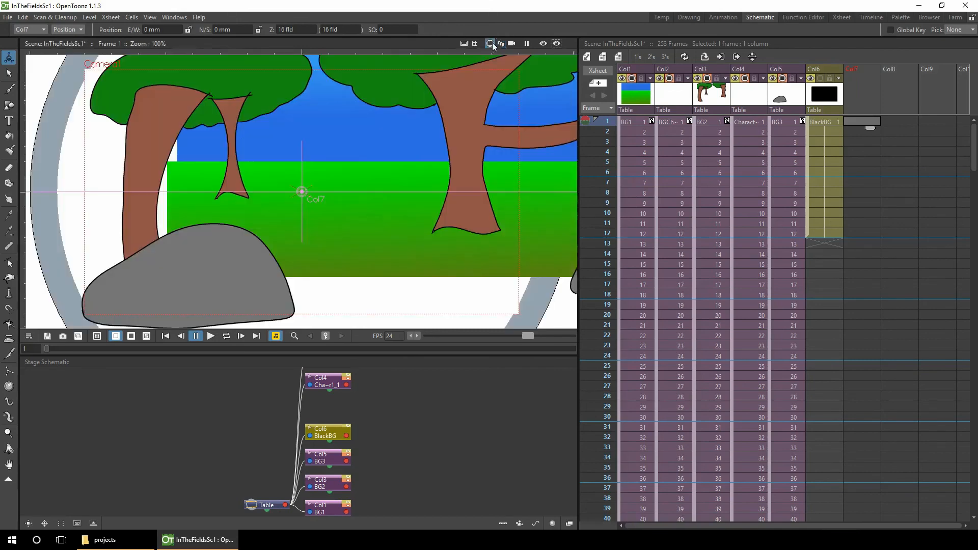
pyautogui.click(587, 57)
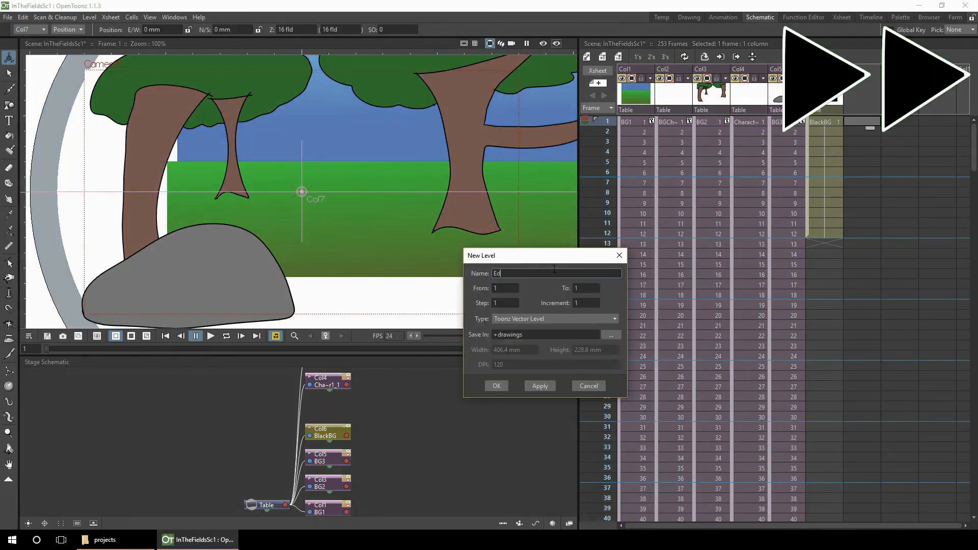
pyautogui.write('EditorCam')
pyautogui.press('Return')
pyautogui.moveTo(870, 127); pyautogui.dragTo(869, 341)
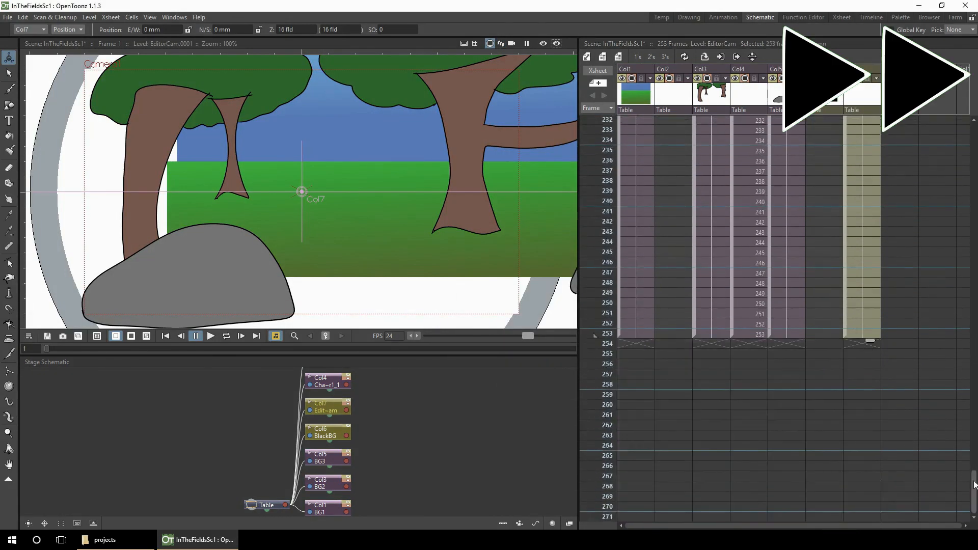
# Draw a red rectangle of line size 3 along the Camera1 frame on frame 1 of EditorCam
pyautogui.moveTo(974, 485); pyautogui.dragTo(974, 146)
pyautogui.click(9, 105)
pyautogui.click(38, 30)
pyautogui.press('BackSpace')
pyautogui.write('3')
pyautogui.click(724, 17)
pyautogui.scroll(-1, 306, 204)
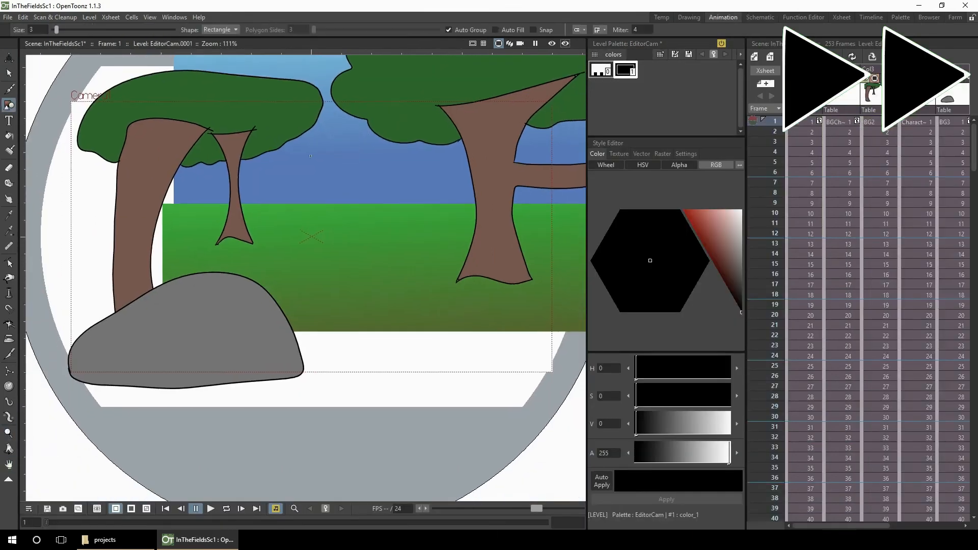
pyautogui.click(683, 209)
pyautogui.moveTo(70, 101); pyautogui.dragTo(557, 376)
# Adjust the red rectangle's edges with the Selection tool to match the Camera1 frame, and widen the xsheet area
pyautogui.click(10, 74)
pyautogui.scroll(10, 51, 97)
pyautogui.moveTo(147, 137); pyautogui.dragTo(144, 137)
pyautogui.scroll(-5, 190, 127)
pyautogui.press('space')
pyautogui.moveTo(279, 220); pyautogui.dragTo(102, 92)
pyautogui.scroll(10, 459, 397)
pyautogui.moveTo(466, 330); pyautogui.dragTo(440, 329)
pyautogui.moveTo(349, 447); pyautogui.dragTo(349, 420)
pyautogui.scroll(-15, 485, 282)
pyautogui.press('space')
pyautogui.moveTo(745, 131); pyautogui.dragTo(640, 131)
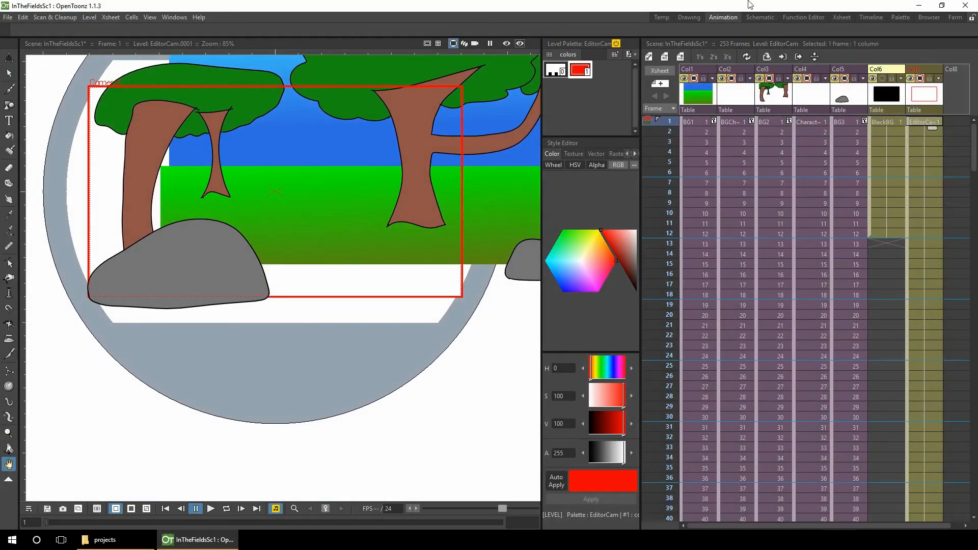
# Key the EditorCam position at frame 120 at about 187 mm E/W and 24 mm N/S with the Animate tool
pyautogui.press('a')
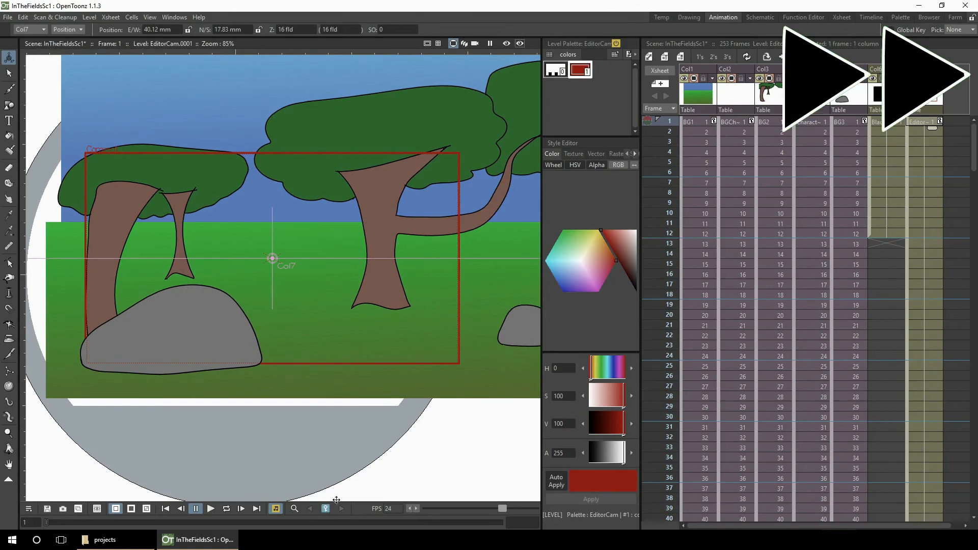
pyautogui.scroll(-10, 821, 202)
pyautogui.scroll(-10, 821, 203)
pyautogui.click(924, 206)
pyautogui.moveTo(422, 245); pyautogui.dragTo(225, 280)
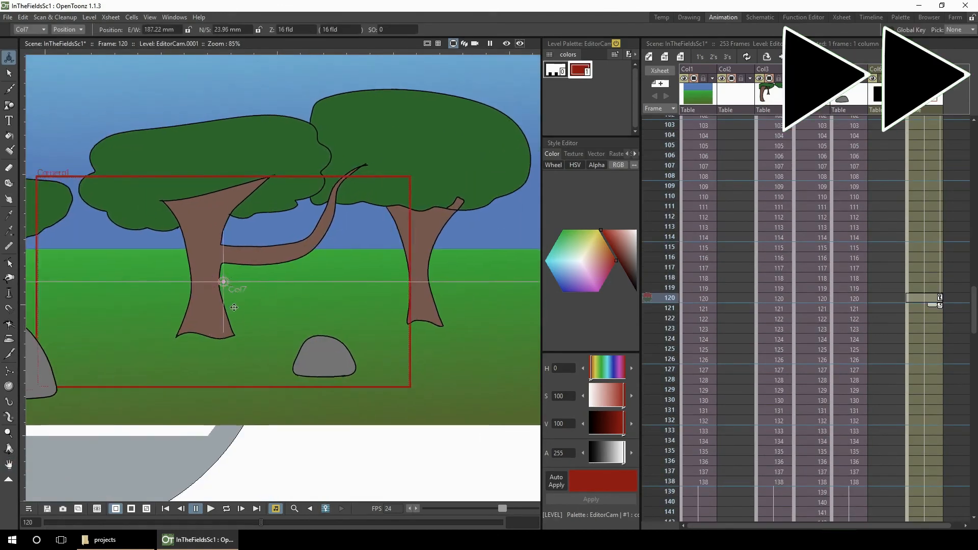
# Check the EditorCam framing at frames up to 180 and play the animation in the 3D view
pyautogui.scroll(-10, 821, 306)
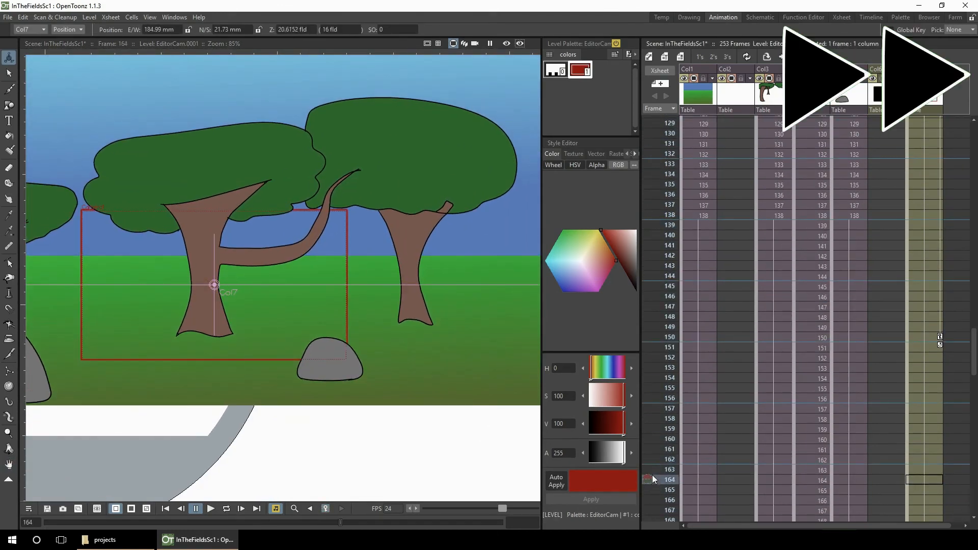
pyautogui.click(670, 373)
pyautogui.click(670, 435)
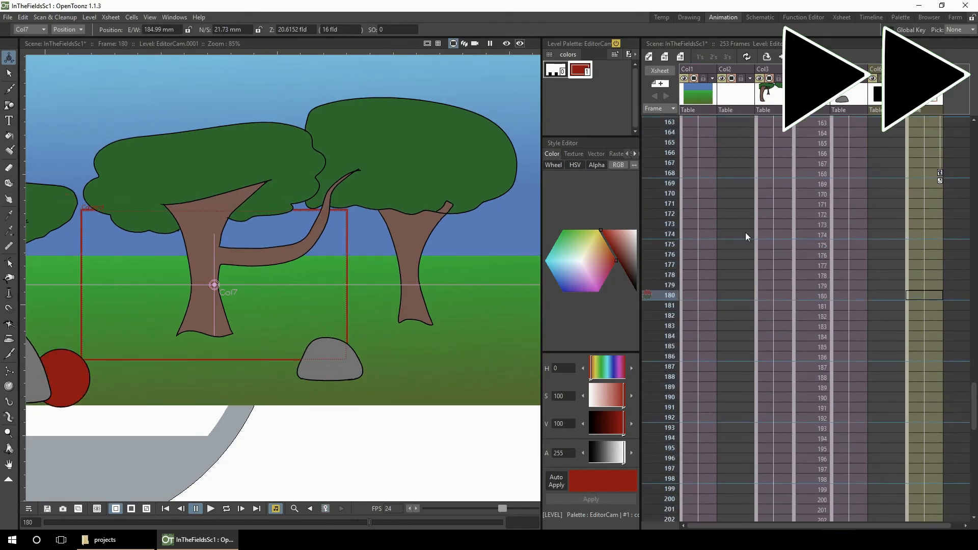
pyautogui.click(465, 43)
pyautogui.moveTo(368, 217); pyautogui.dragTo(305, 244)
pyautogui.click(211, 509)
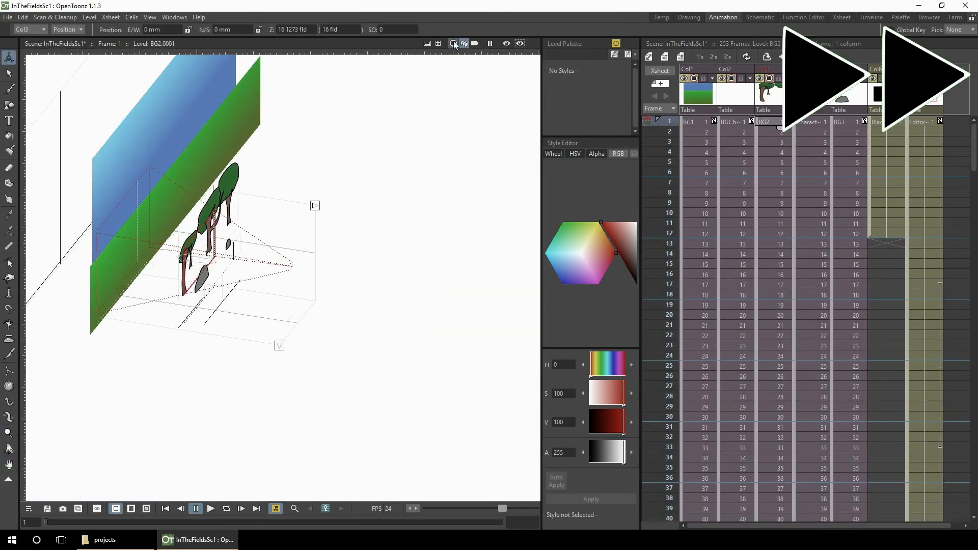
# Switch to the camera view and play the whole scene to check the depth effect
pyautogui.click(453, 43)
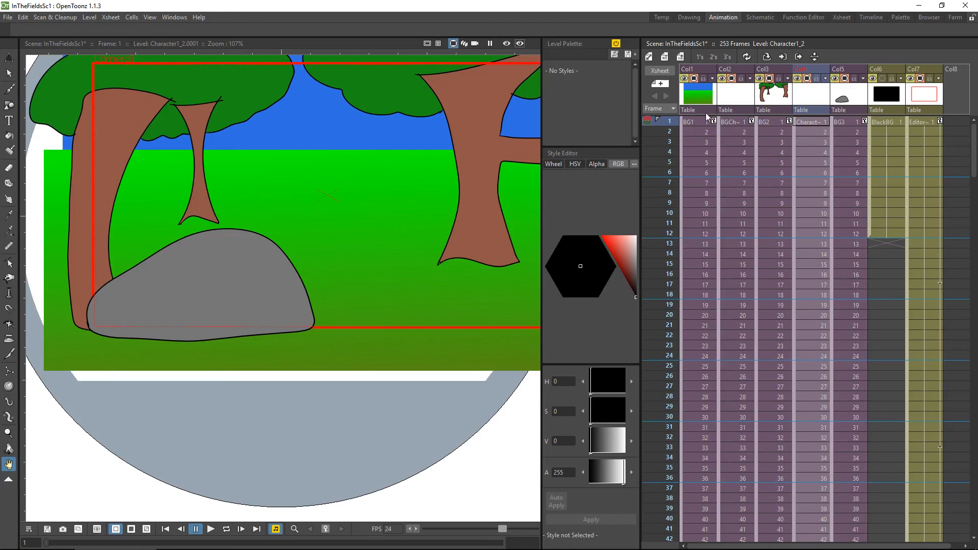
pyautogui.click(475, 44)
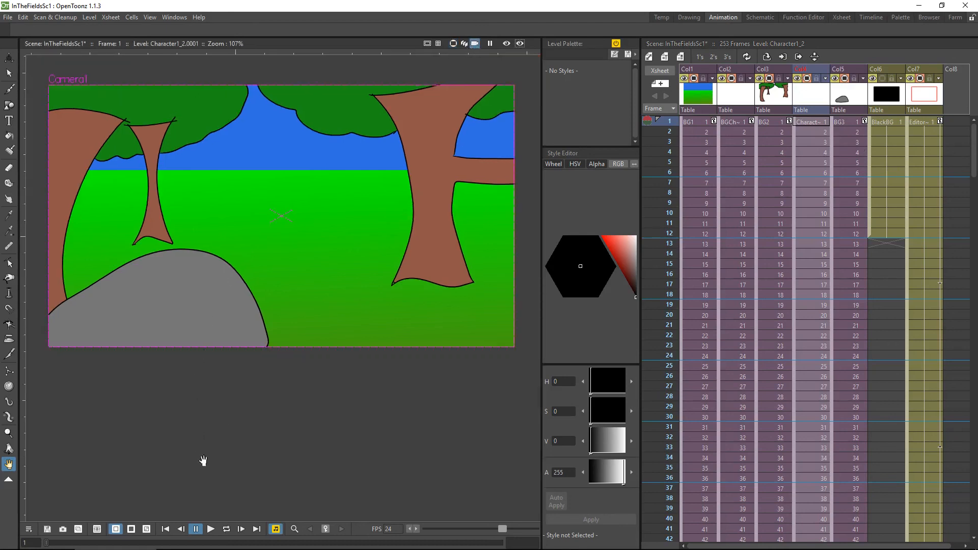
pyautogui.click(211, 529)
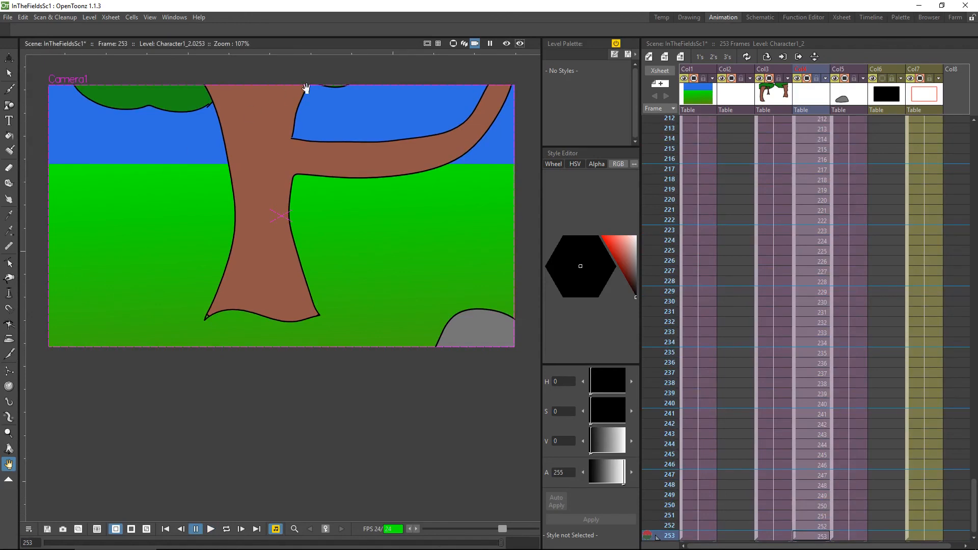
# In the camera stand view, reposition the BG3 rocks at frame 1 to about -42 mm E/W and 9 mm N/S
pyautogui.click(453, 43)
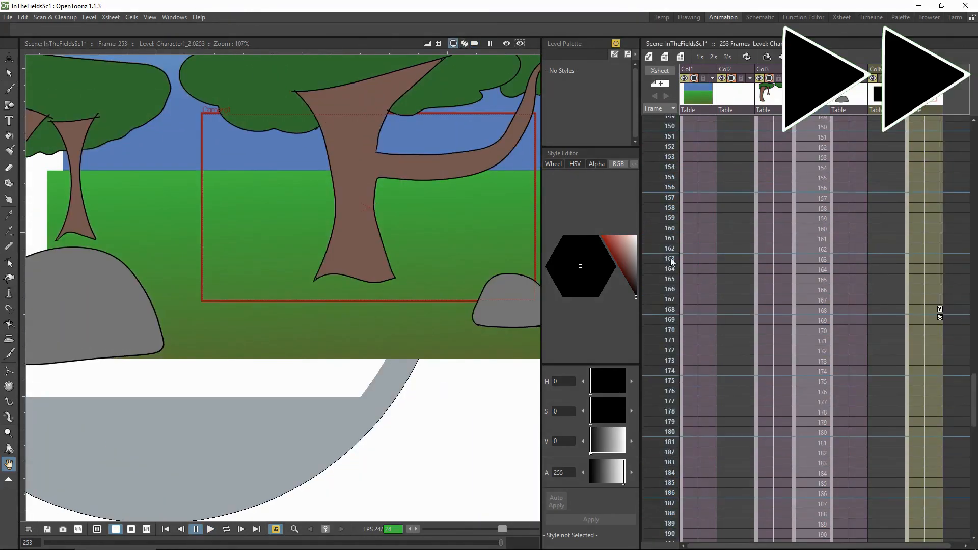
pyautogui.click(849, 289)
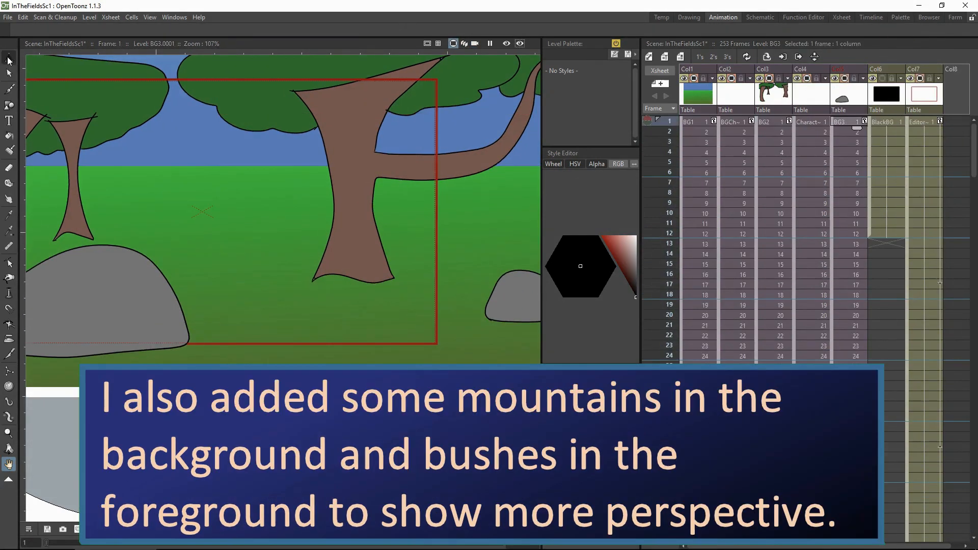
pyautogui.moveTo(99, 207); pyautogui.dragTo(71, 205)
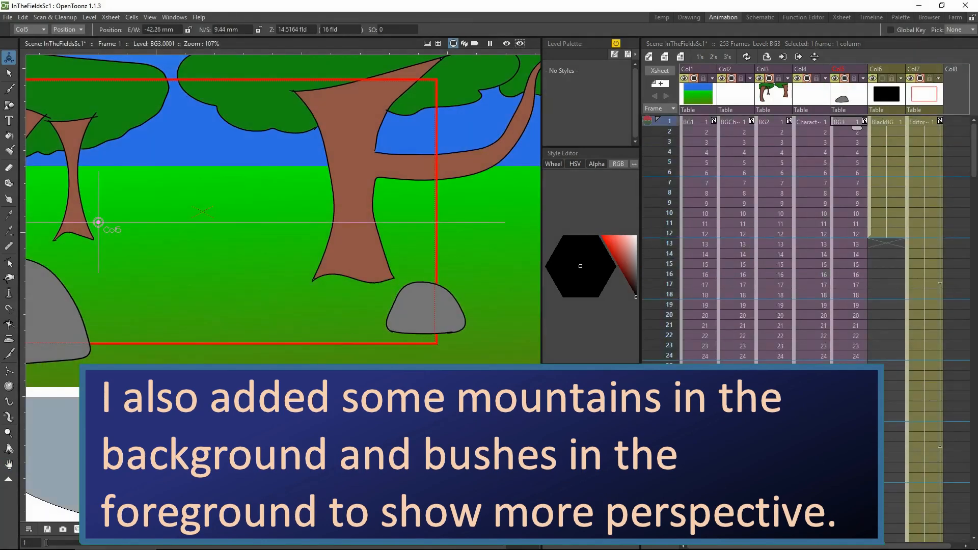